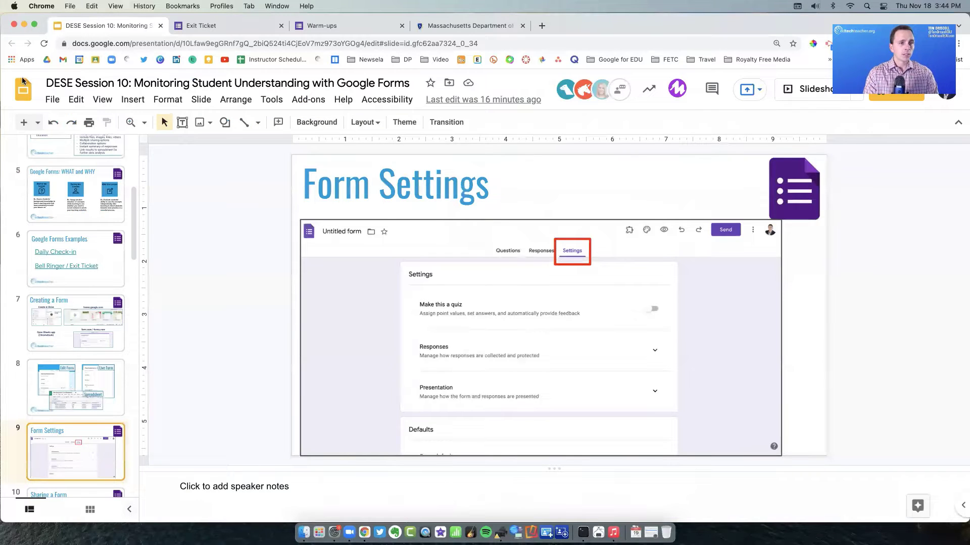
Step: Close the extra form tabs and create a new blank Google Form from My Drive
left_click(401, 25)
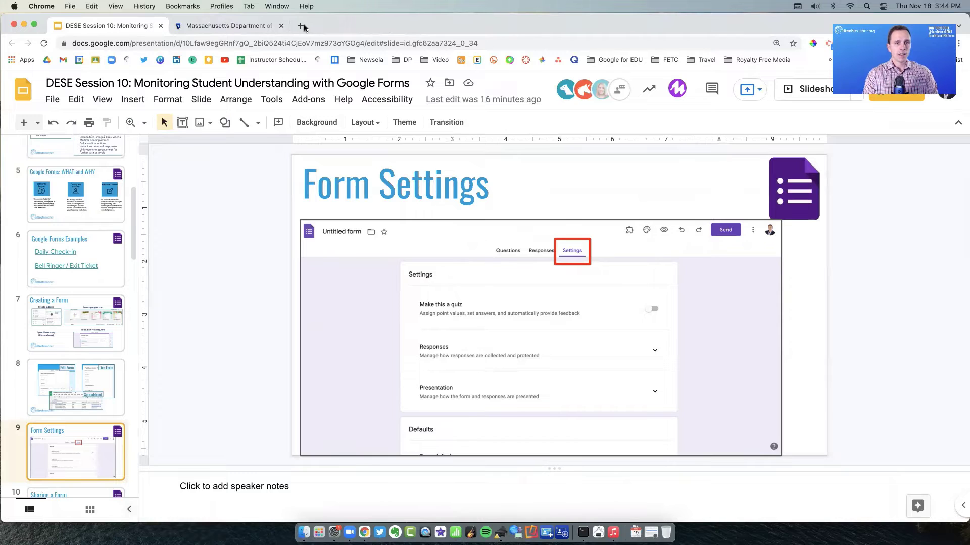
left_click(302, 26)
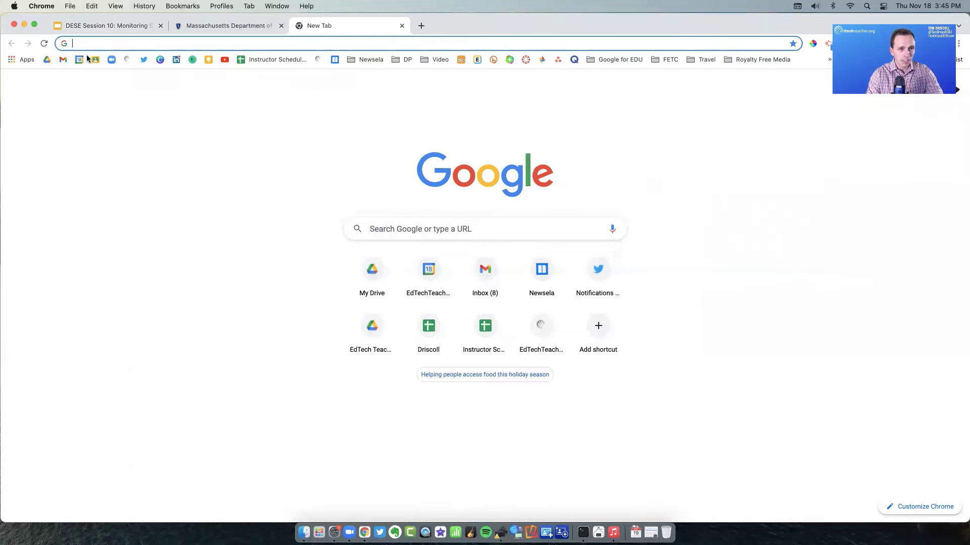
left_click(47, 60)
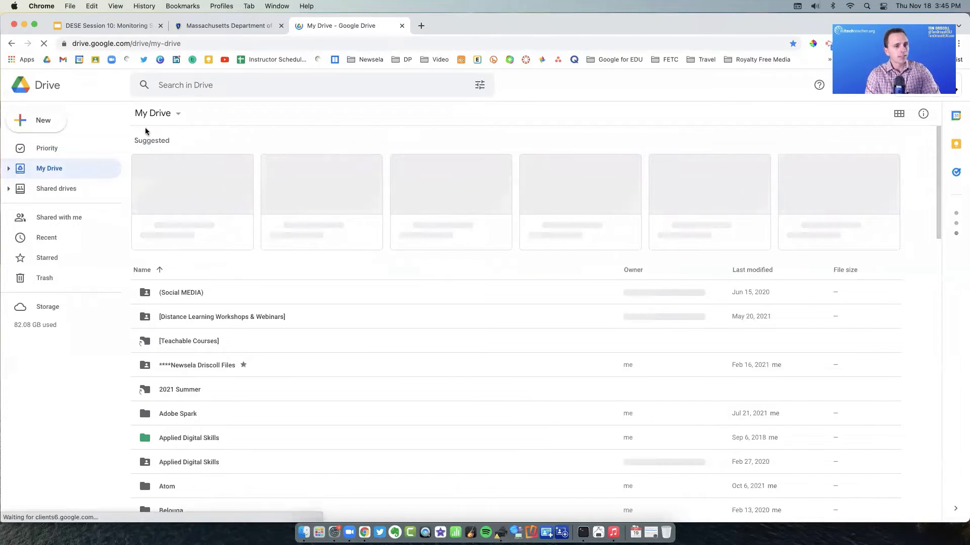
left_click(49, 123)
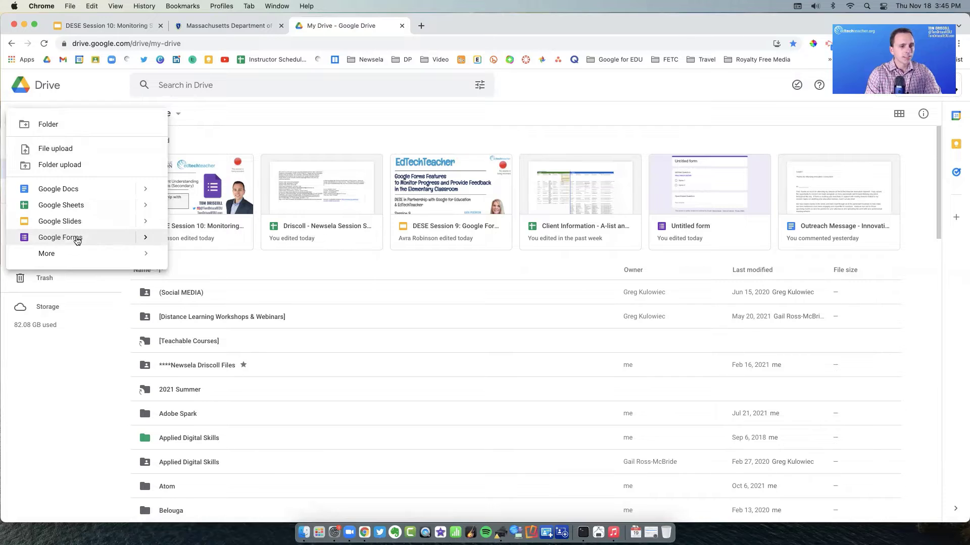
left_click(79, 239)
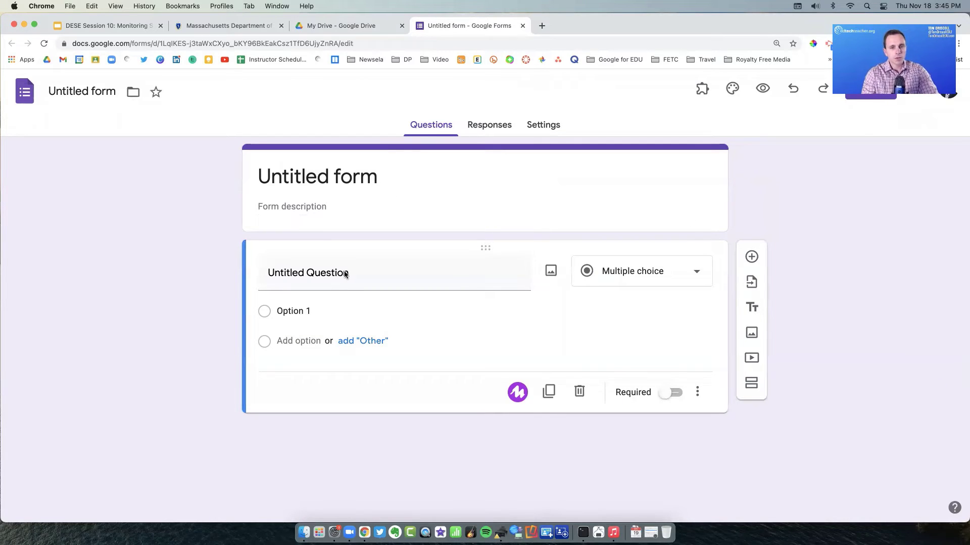
Step: View the new form's responses page, its settings and the list of additional form options
left_click(482, 125)
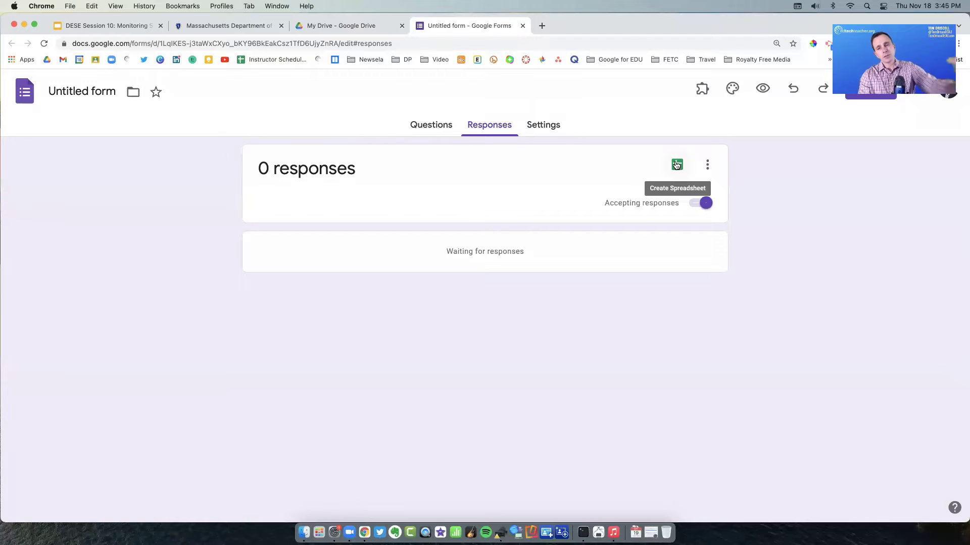
left_click(555, 127)
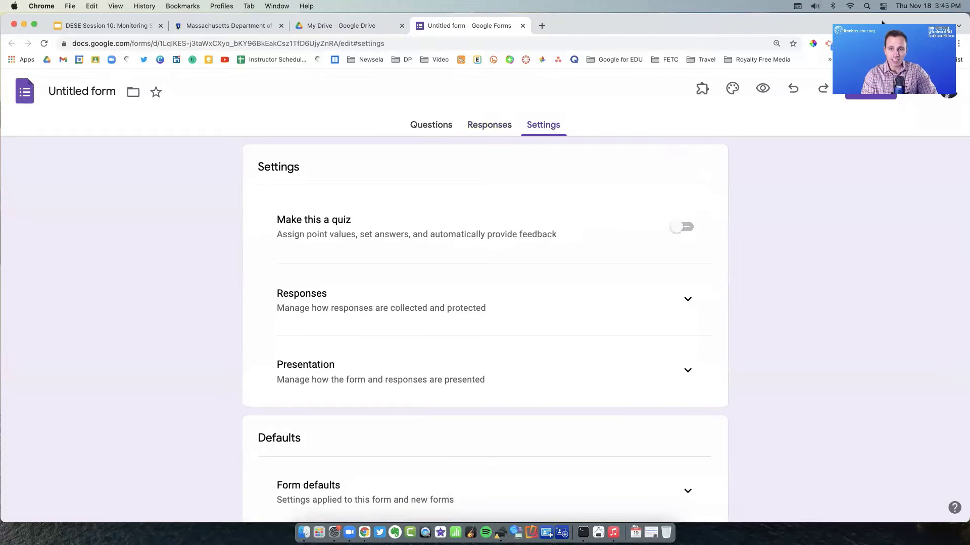
left_click(918, 89)
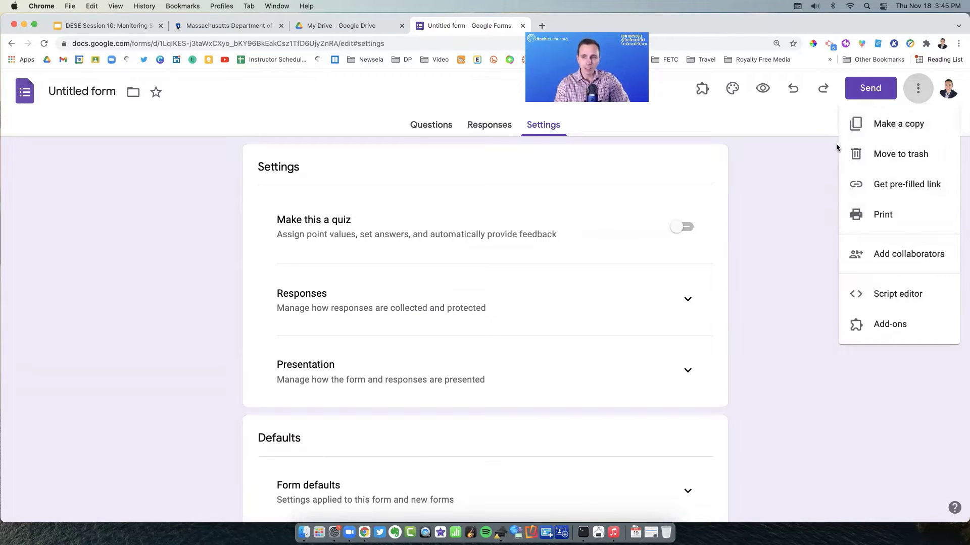
left_click(554, 129)
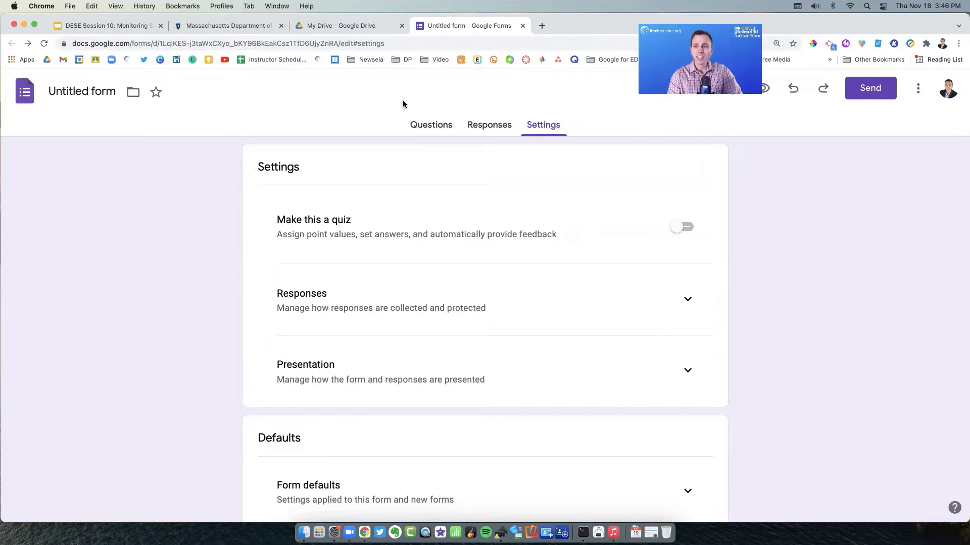
Step: Check where collaborators can be added, both in the Send form dialog and among the additional form options
left_click(873, 84)
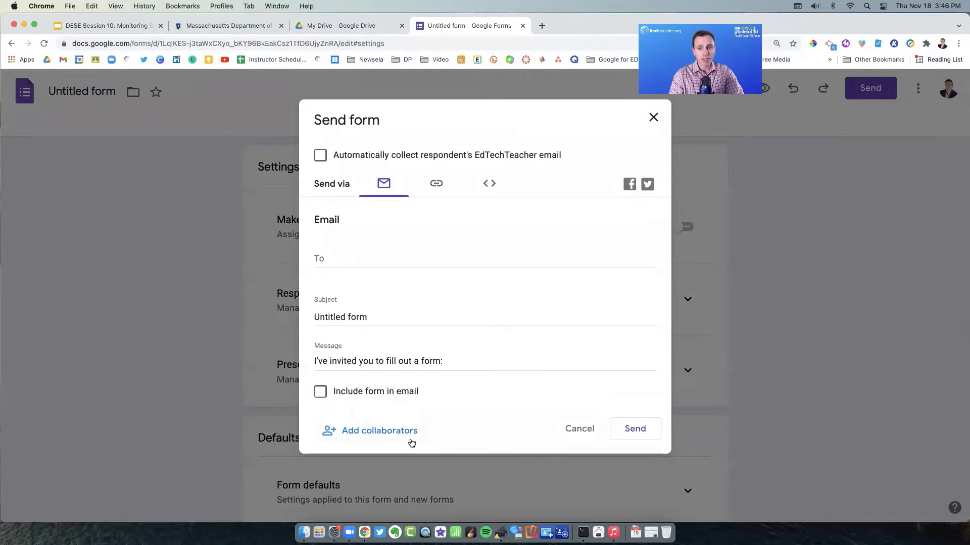
left_click(653, 118)
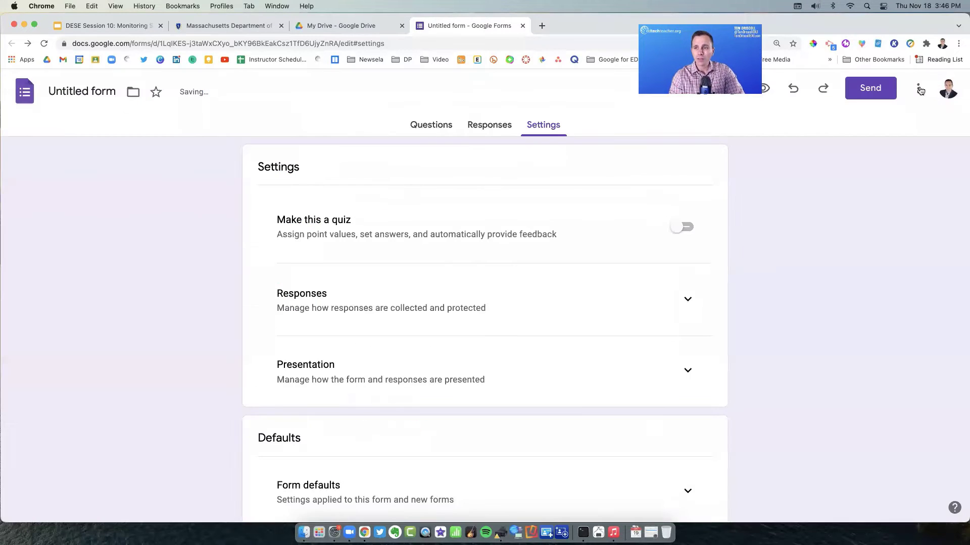
left_click(918, 89)
left_click(870, 259)
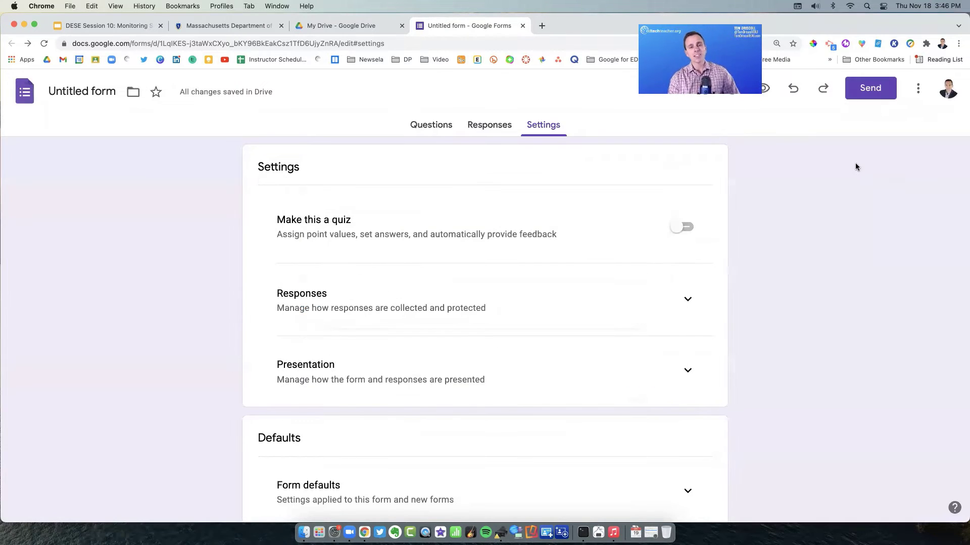
left_click(917, 88)
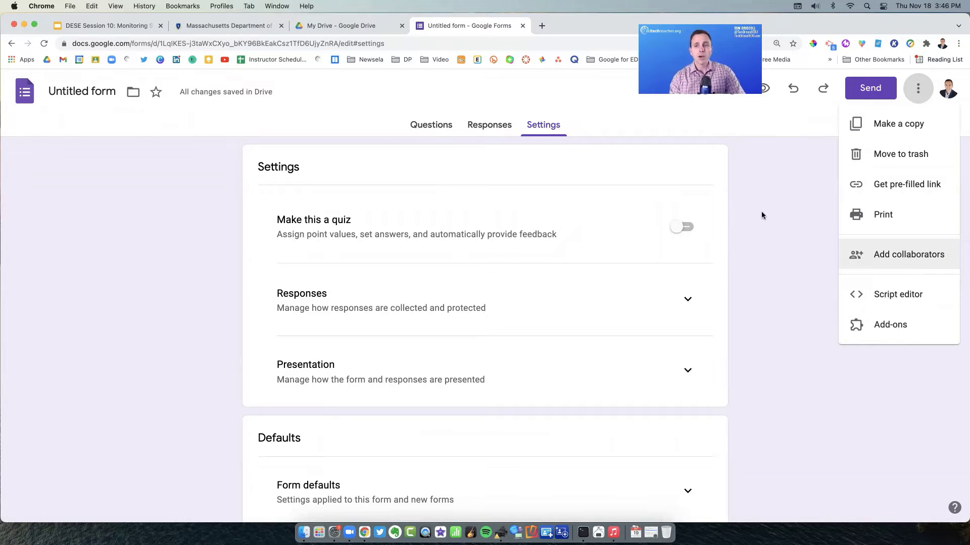
left_click(801, 188)
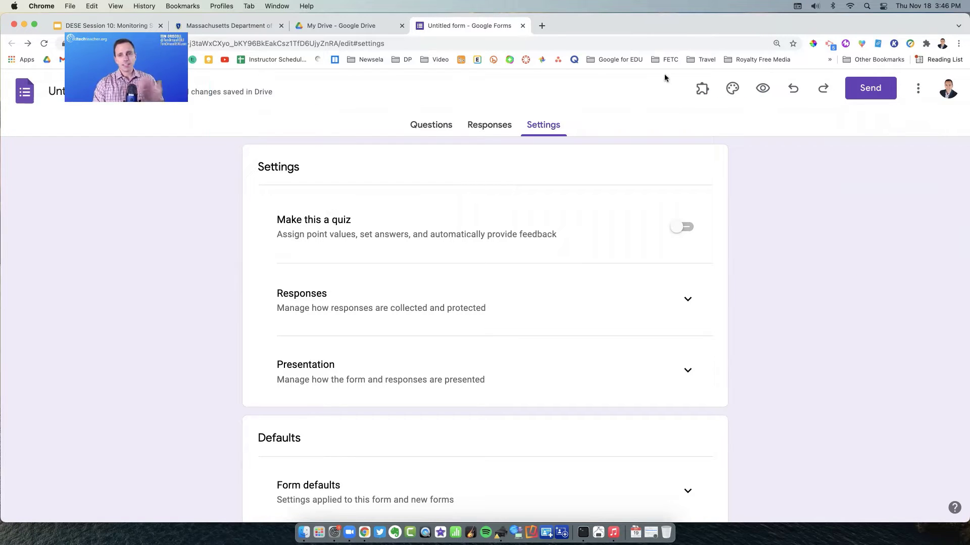
Step: Preview the form as respondents see it, select its web address, and close the preview
left_click(763, 89)
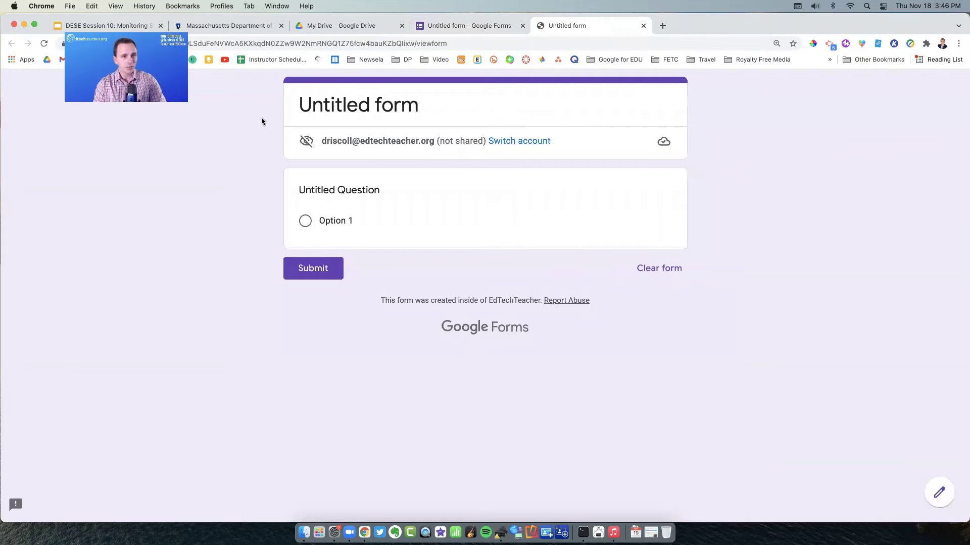
left_click(166, 46)
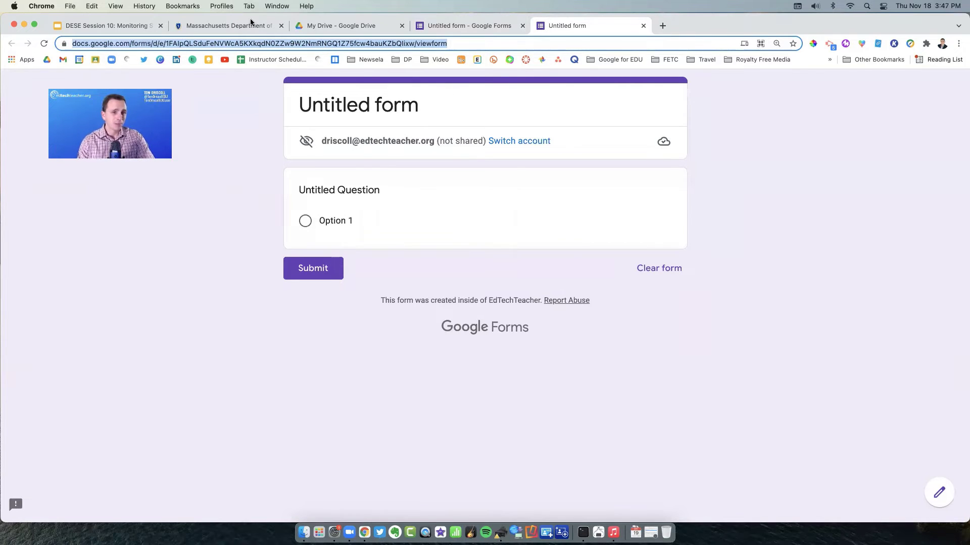
left_click(644, 26)
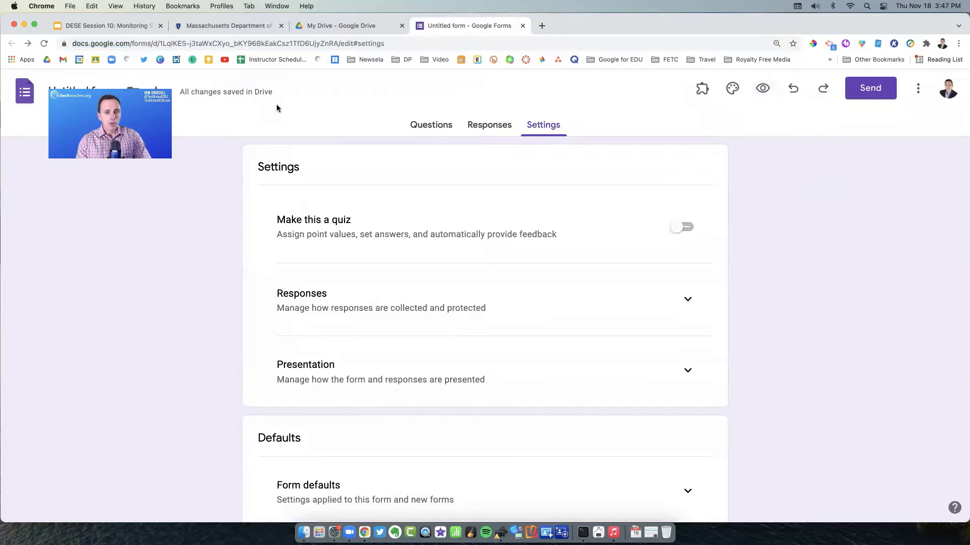
Step: Review the form's sending options for email, link with Shorten URL, and Embed HTML, and close the dialog without sending
left_click(872, 91)
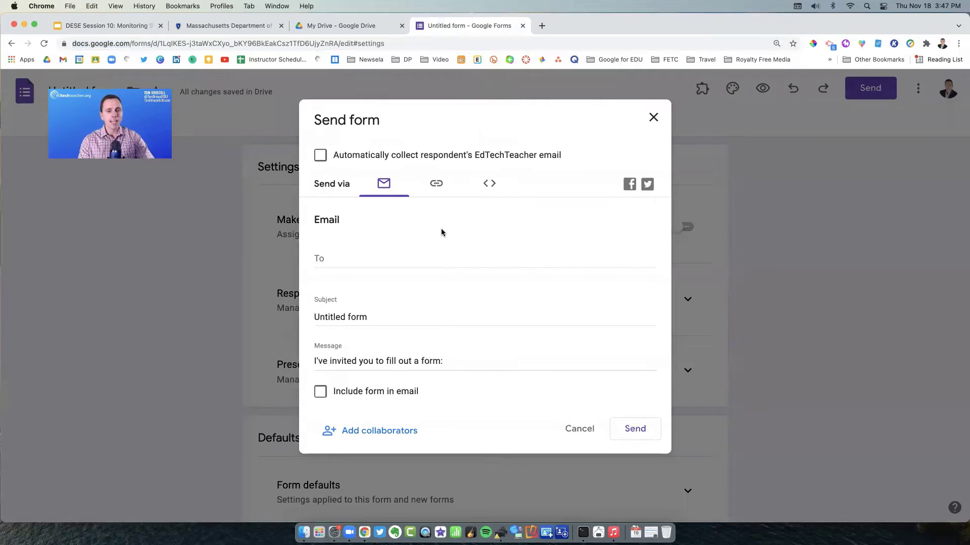
left_click(418, 255)
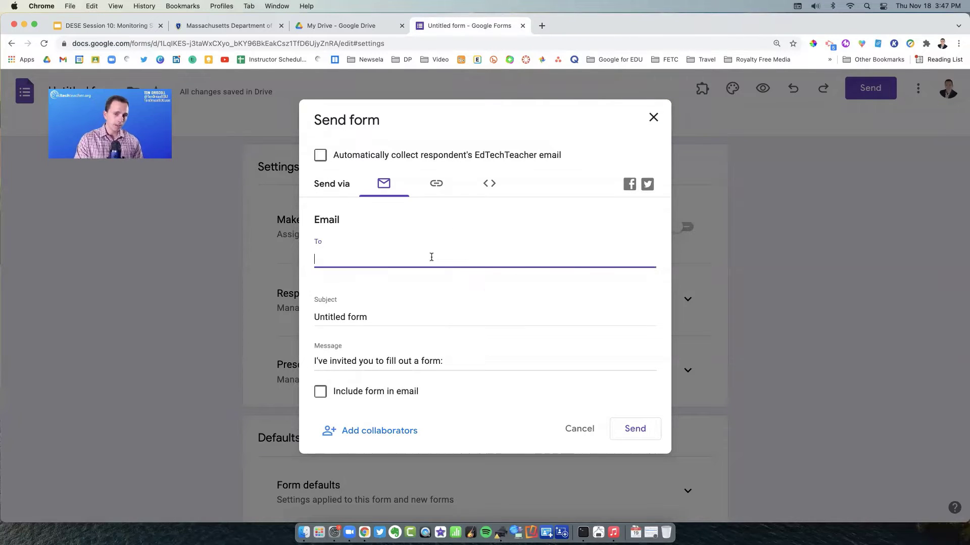
left_click(436, 189)
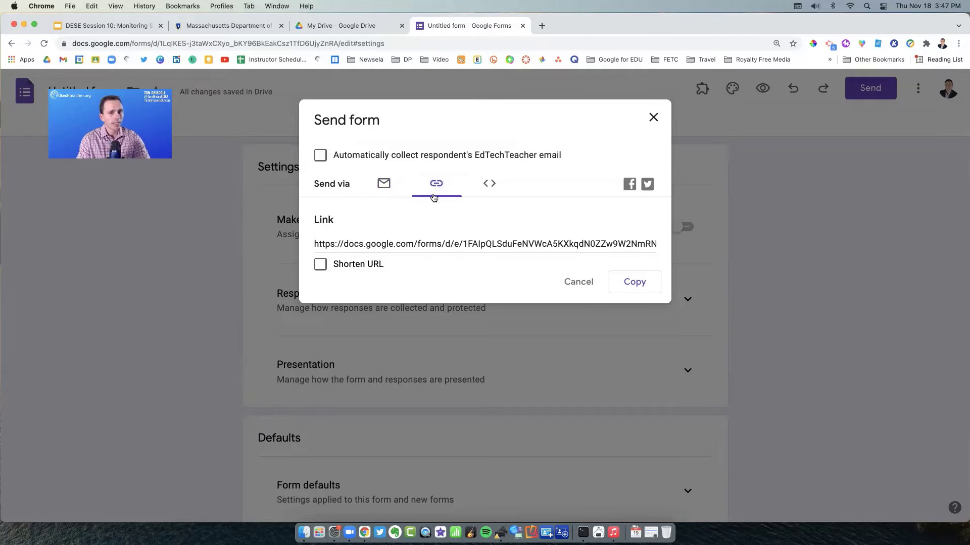
left_click_drag(409, 244, 315, 245)
left_click(320, 265)
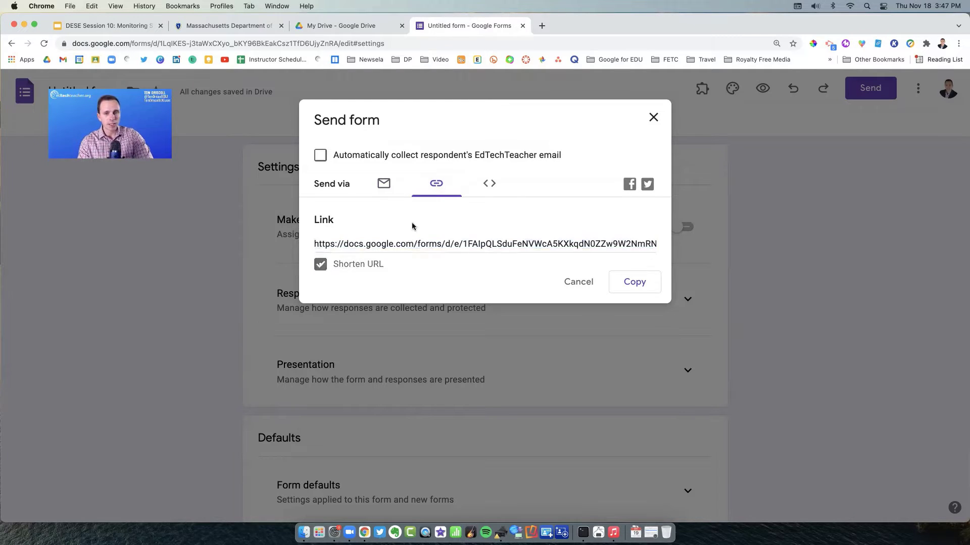
left_click(484, 188)
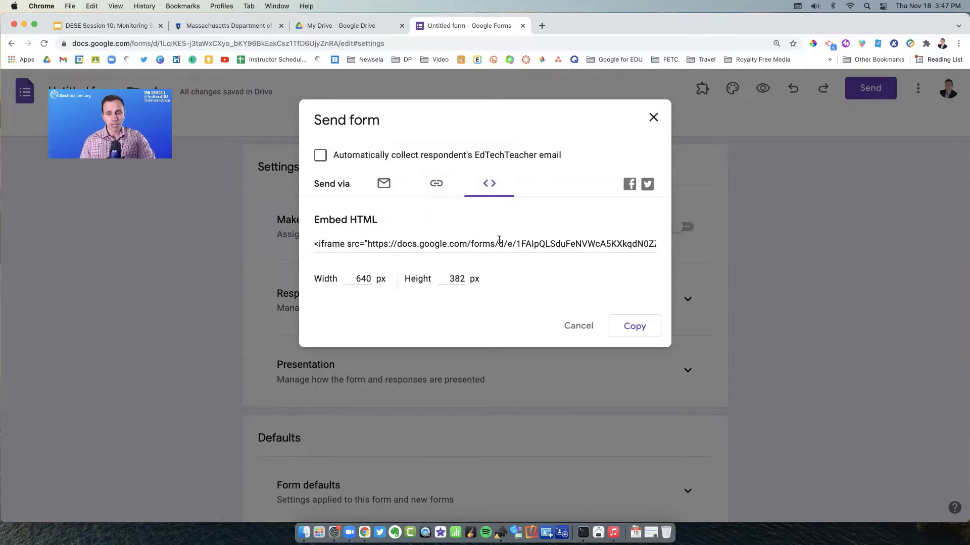
left_click(499, 240)
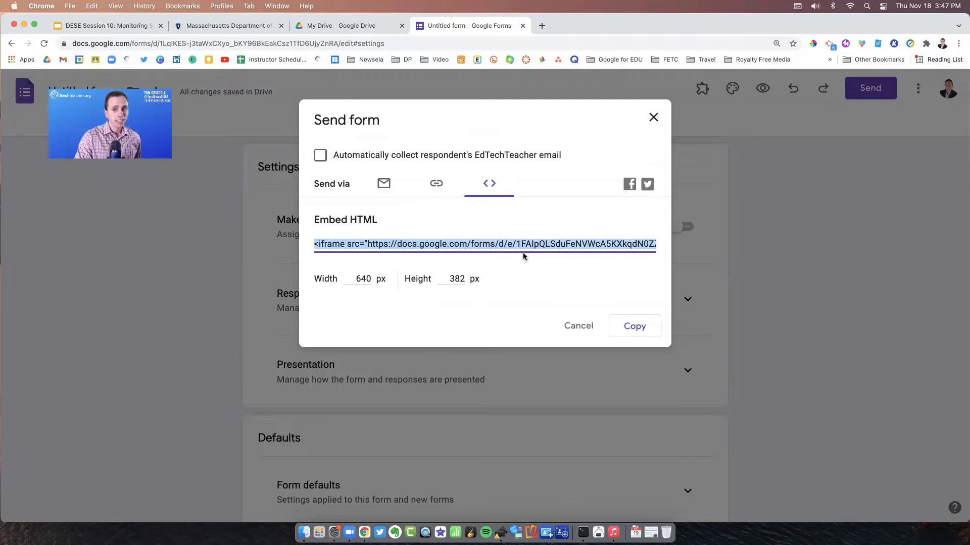
left_click(651, 116)
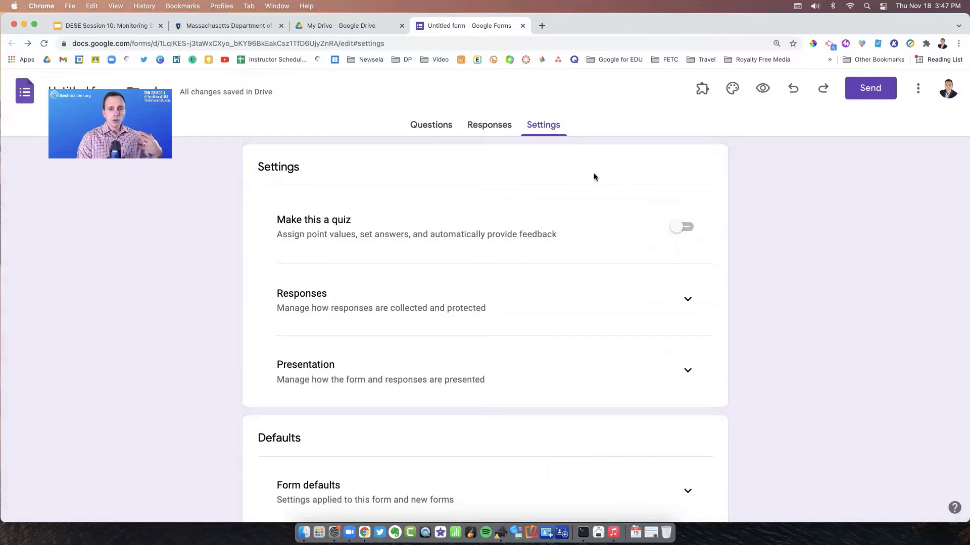
Step: Return to the form's questions and replace the untitled question's text with "Test"
left_click(431, 125)
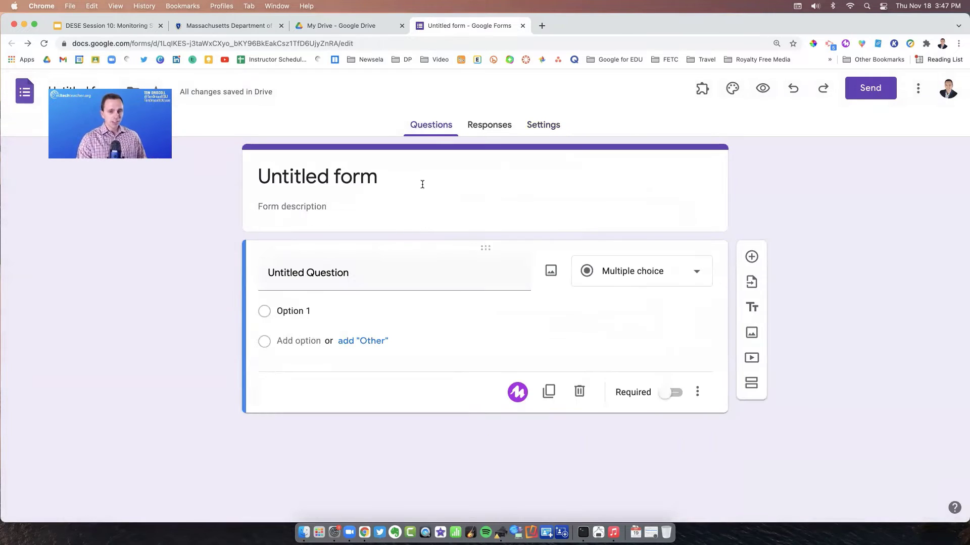
left_click(383, 203)
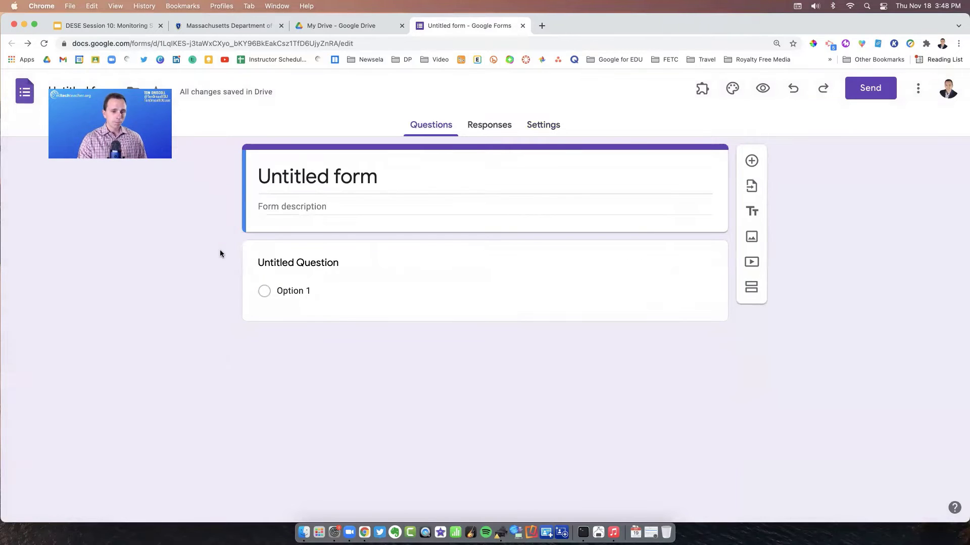
left_click(373, 263)
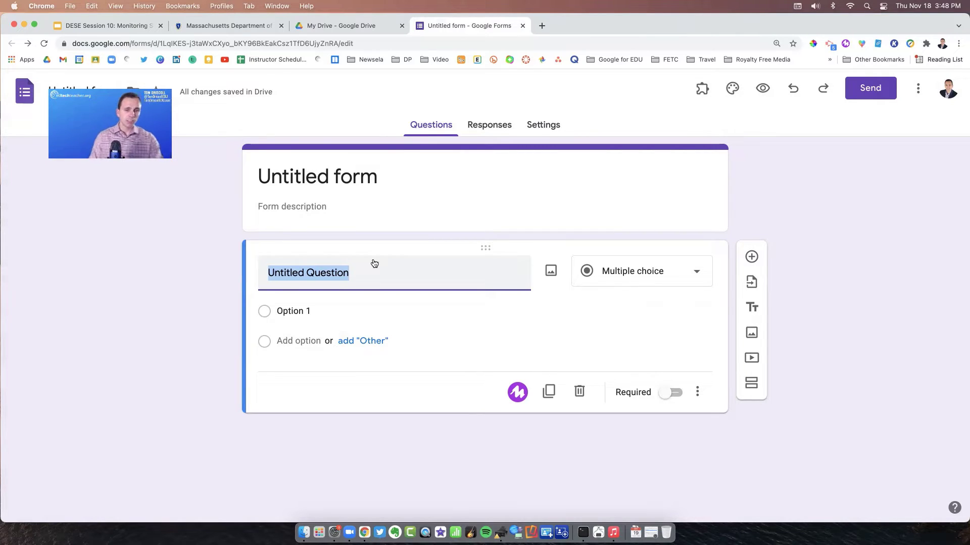
left_click_drag(365, 273, 174, 269)
type("Test")
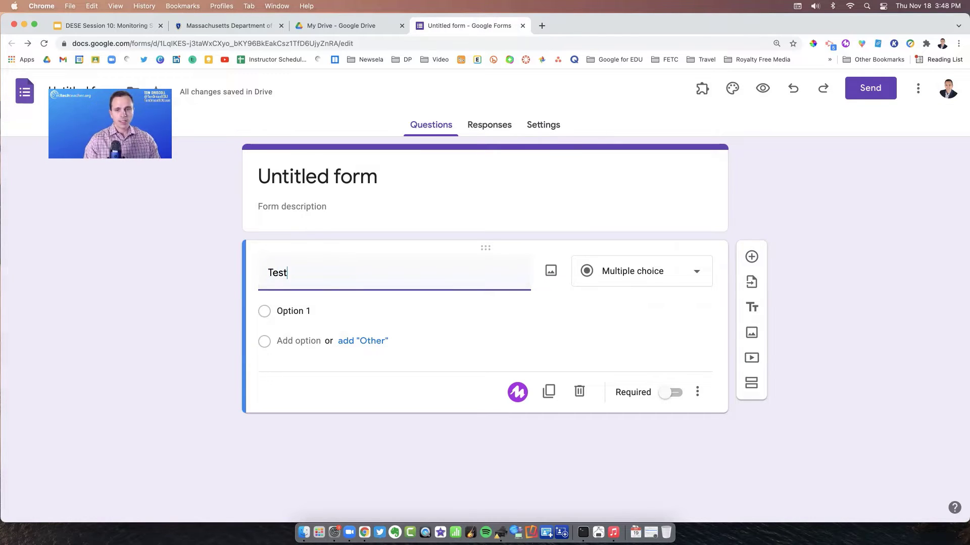
Step: Add the "1st Amendment" word cloud image to the Test question from a Google image search for "first amendment"
left_click(552, 273)
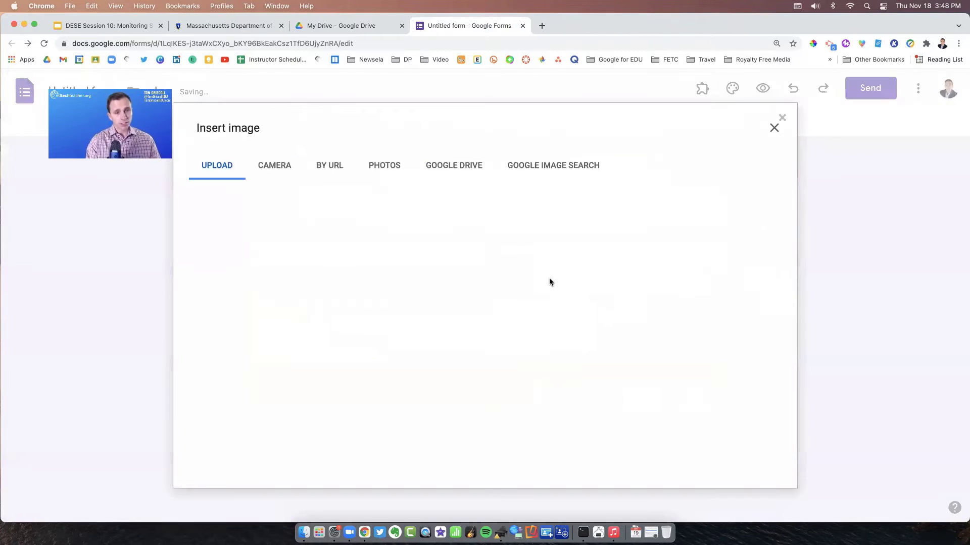
left_click(569, 169)
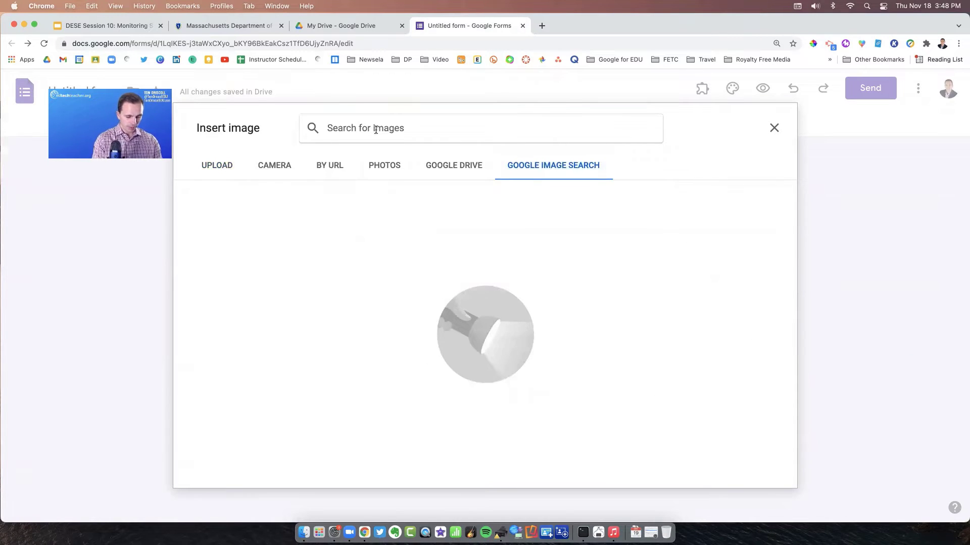
type("cil")
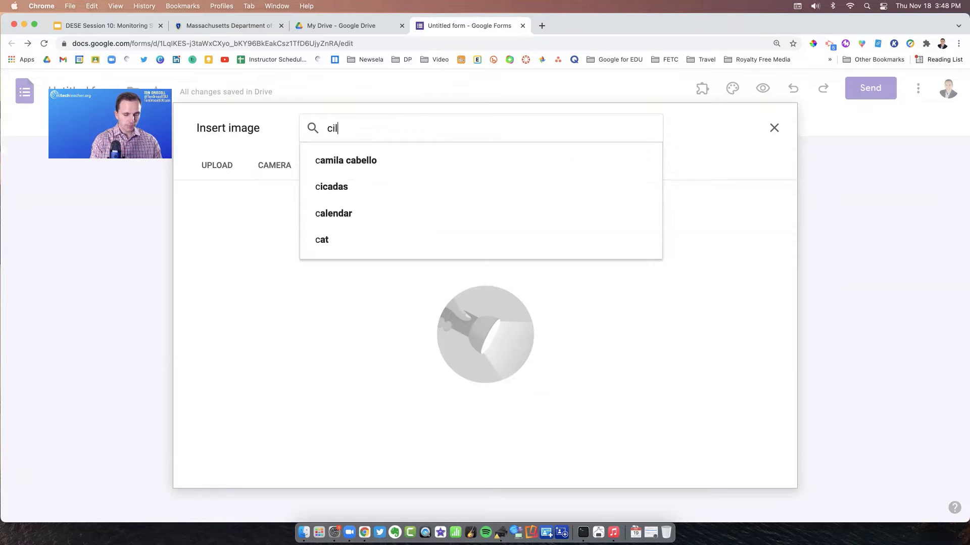
key("BackSpace")
key("BackSpace")
key("BackSpace")
type("first amen")
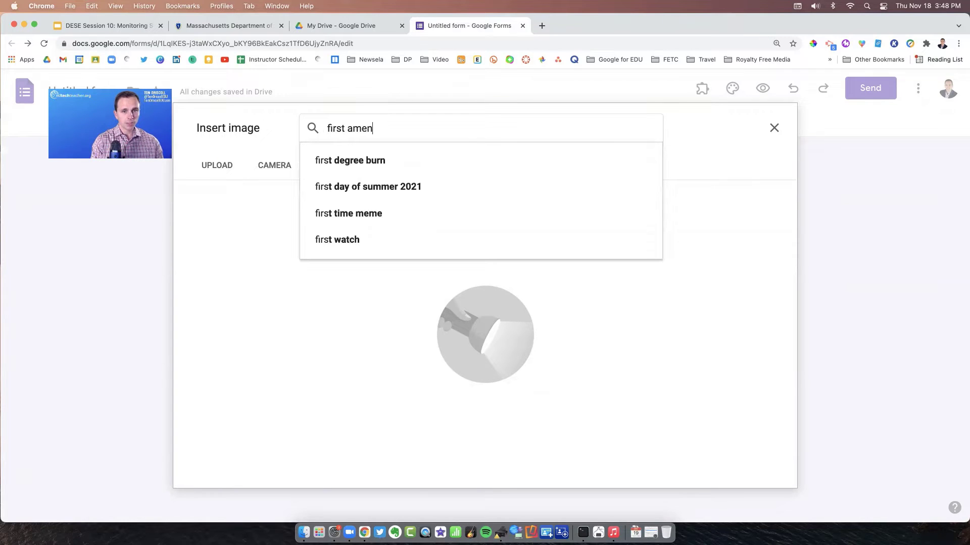
key("BackSpace")
key("BackSpace")
type("endment")
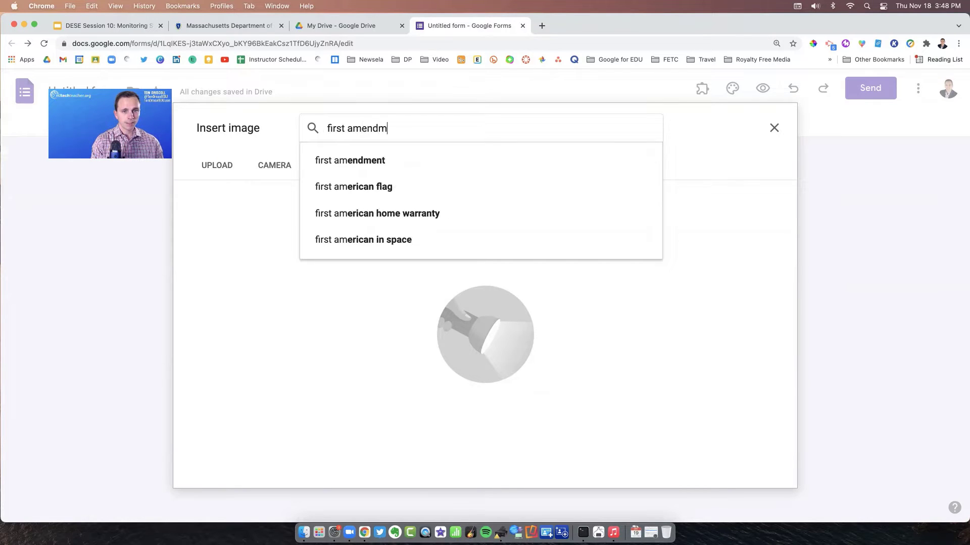
key("Return")
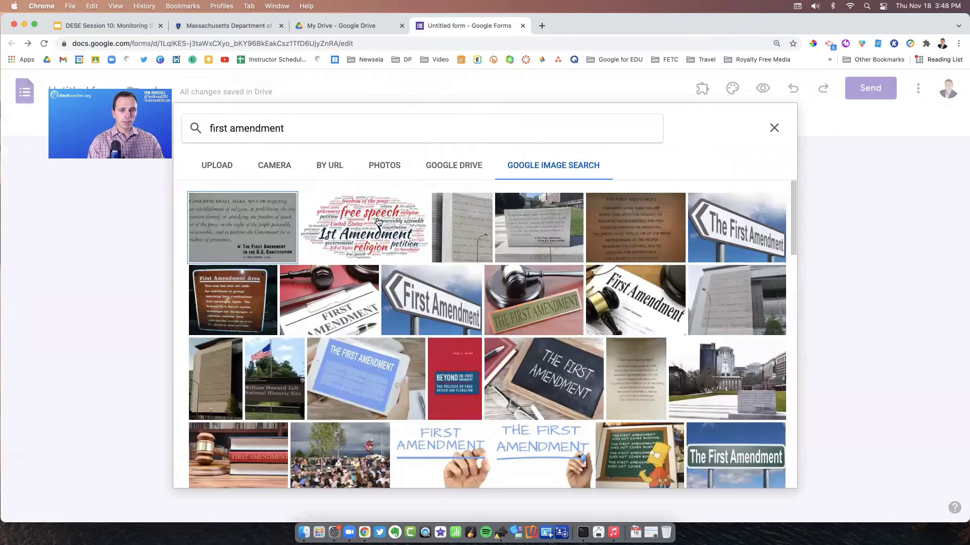
left_click(370, 231)
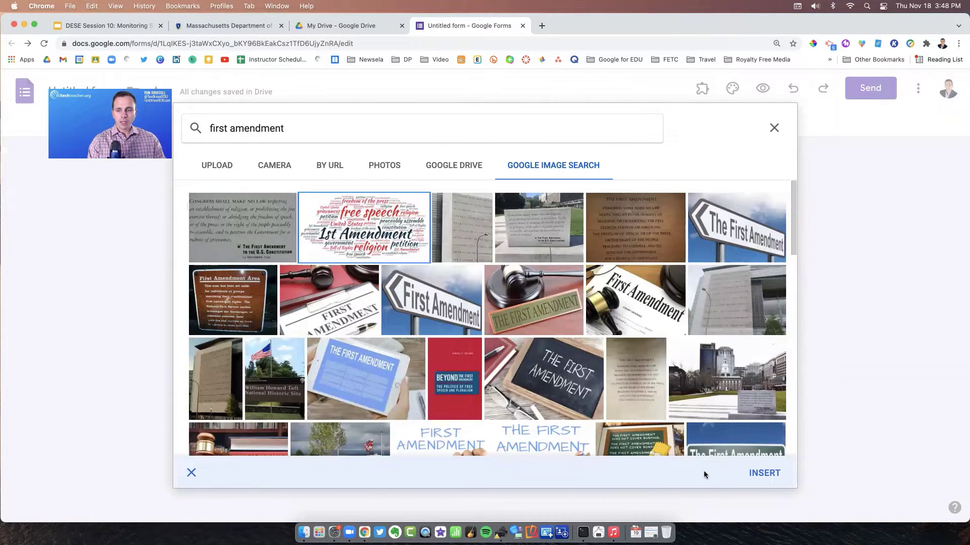
left_click(762, 473)
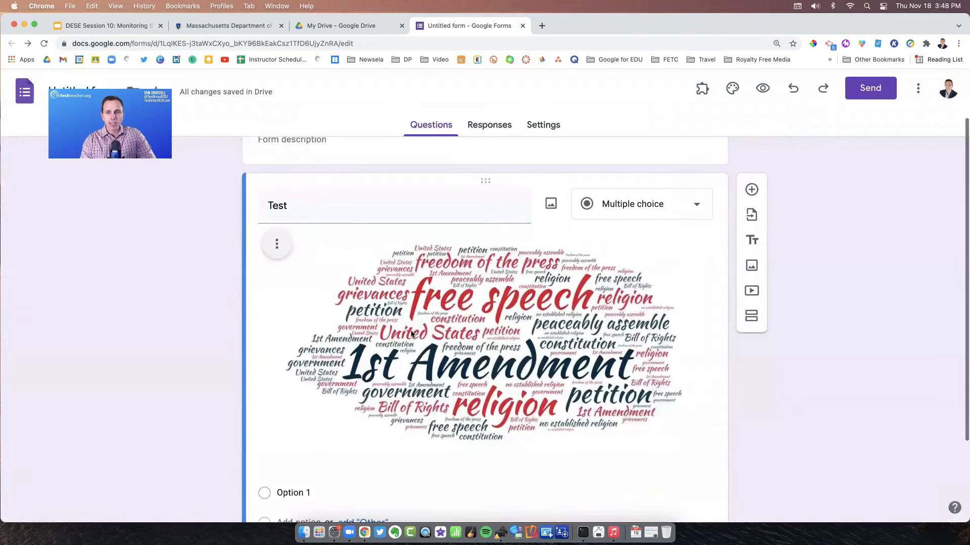
Step: Review the list of available question types for the Test question and close it
left_click(657, 237)
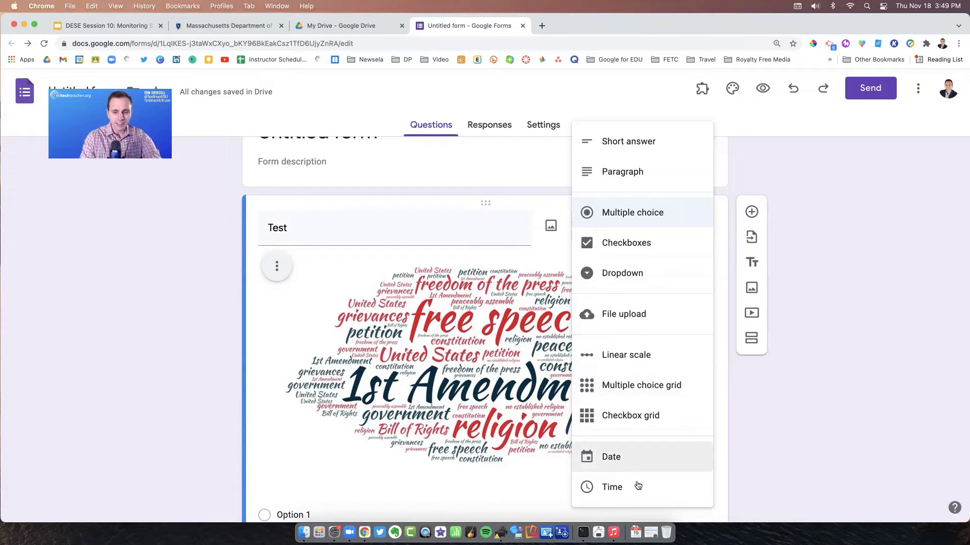
left_click(850, 342)
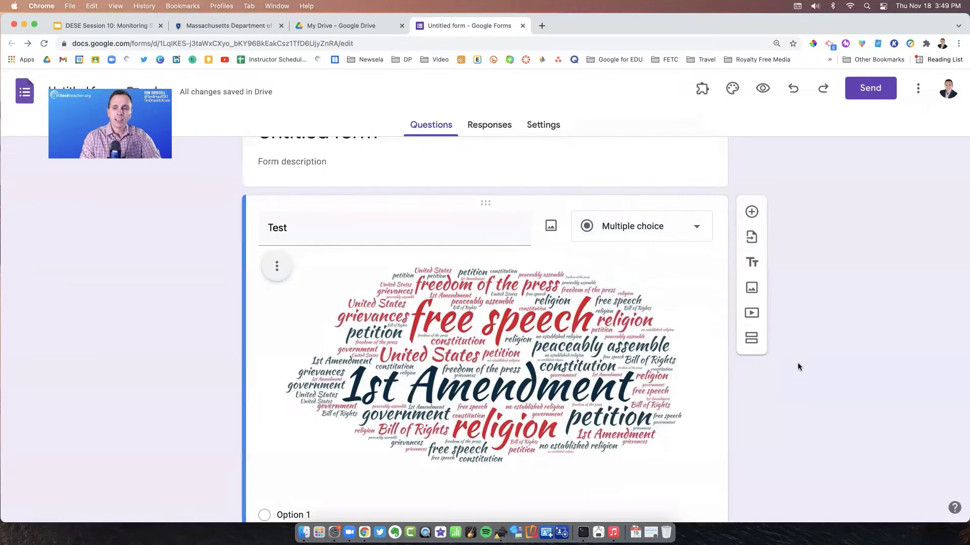
Step: Add a new blank multiple choice question below the Test question
scroll(624, 328, "down", 2)
scroll(626, 330, "down", 3)
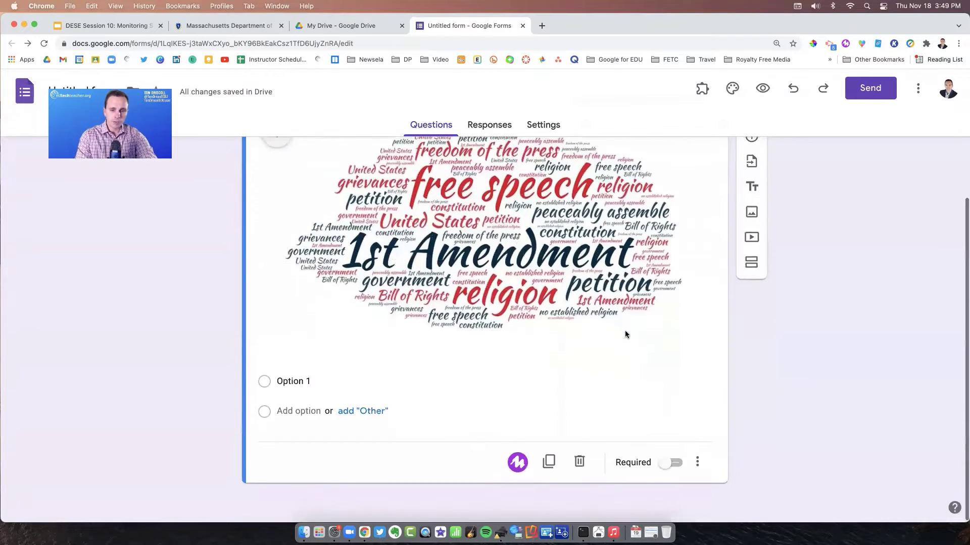
scroll(649, 356, "up", 1)
scroll(651, 356, "up", 2)
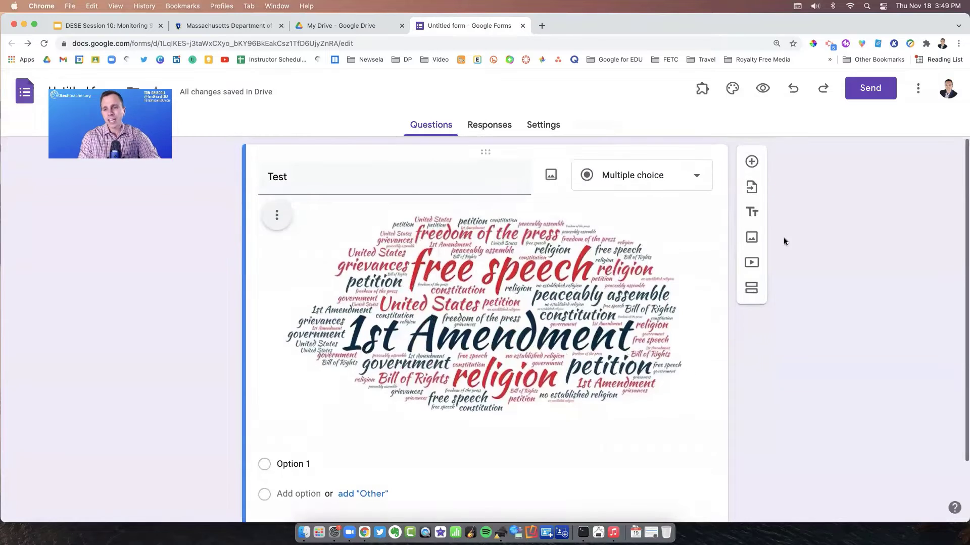
left_click(752, 160)
scroll(614, 359, "down", 5)
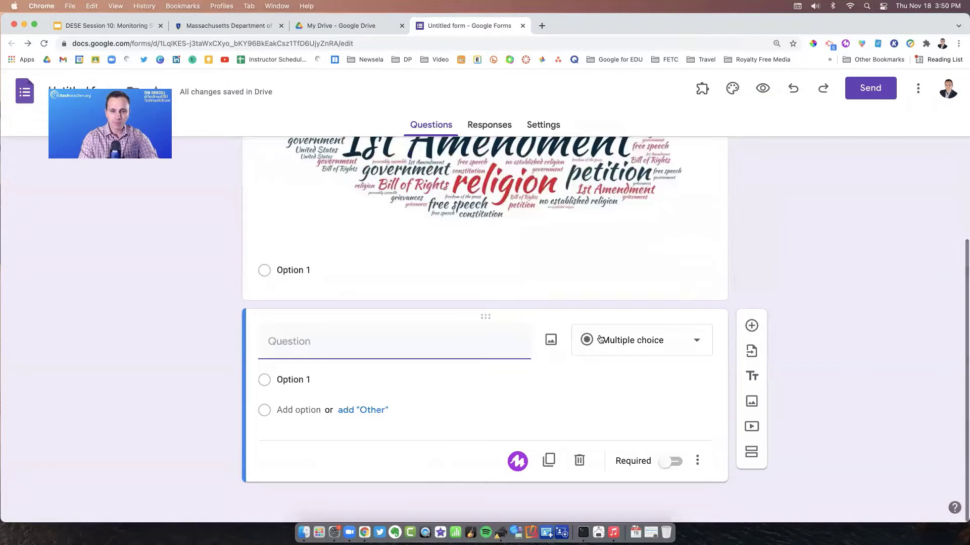
Step: Return to the Test question and duplicate it together with its image
key("super+z")
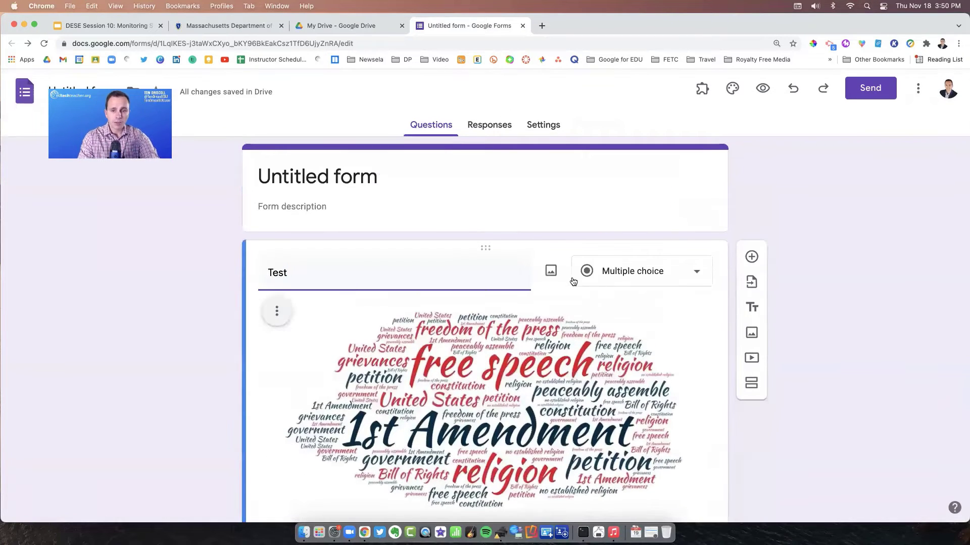
left_click(695, 275)
left_click(266, 355)
scroll(580, 448, "down", 5)
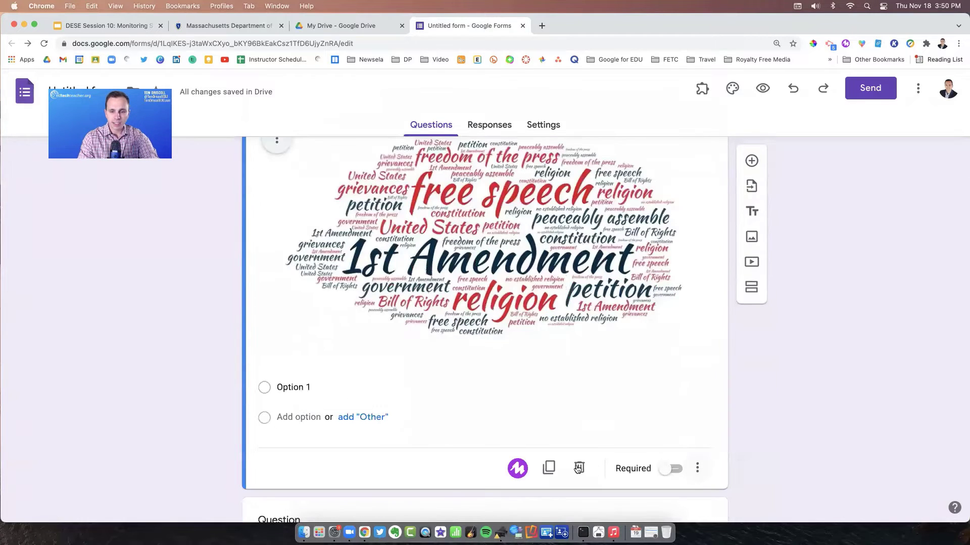
left_click(549, 469)
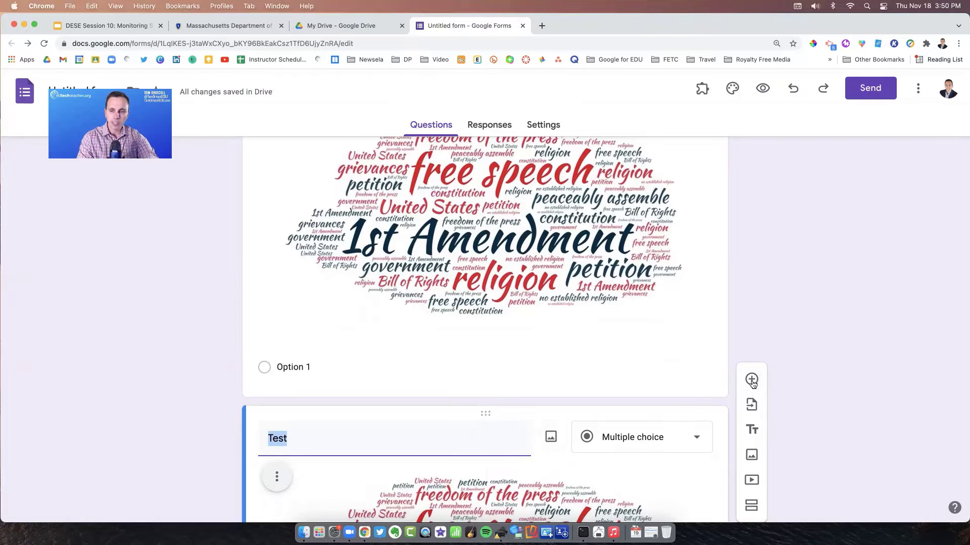
Step: Look over the existing forms offered for importing questions, and close the selection without importing any
left_click(751, 406)
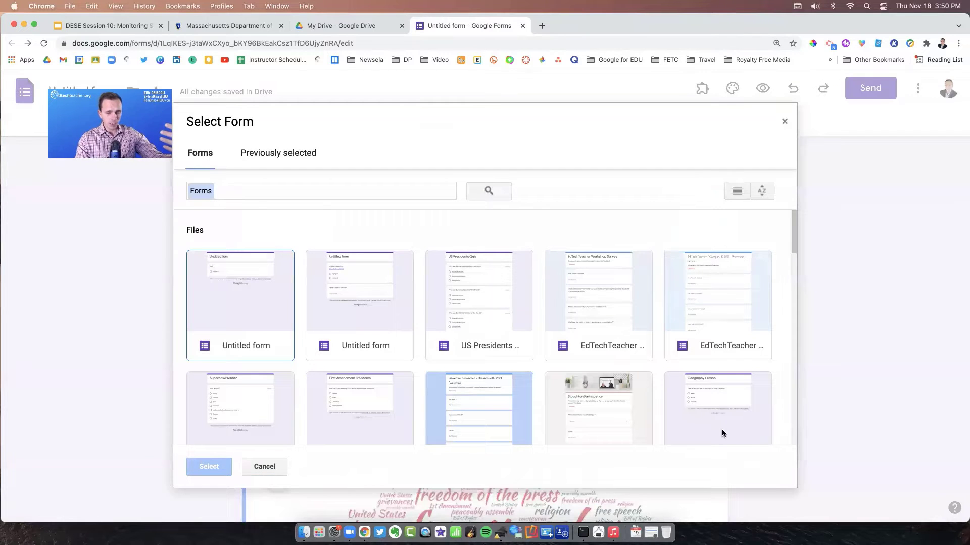
left_click(785, 124)
scroll(774, 357, "down", 2)
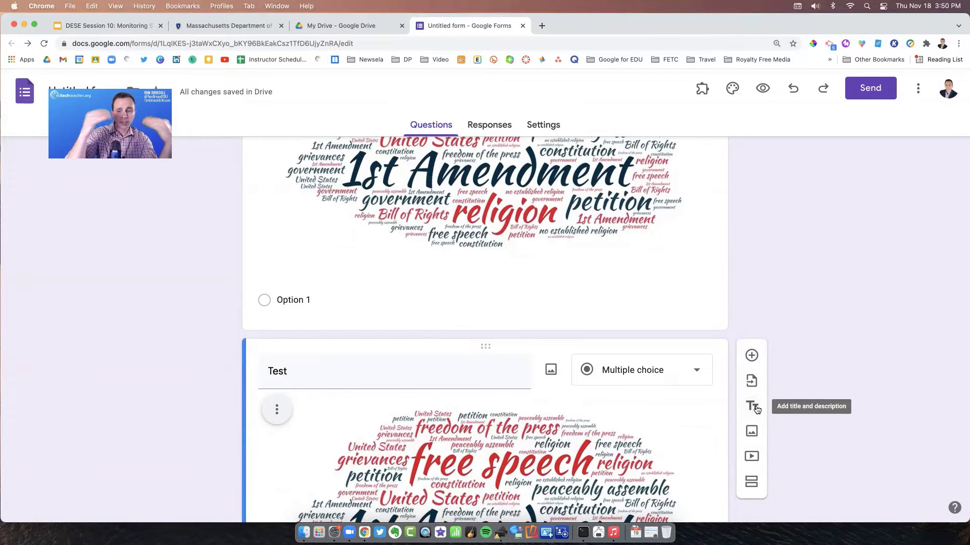
Step: Add a title and description block below the duplicated question, titled "Check out this website before answering the question."
left_click(751, 406)
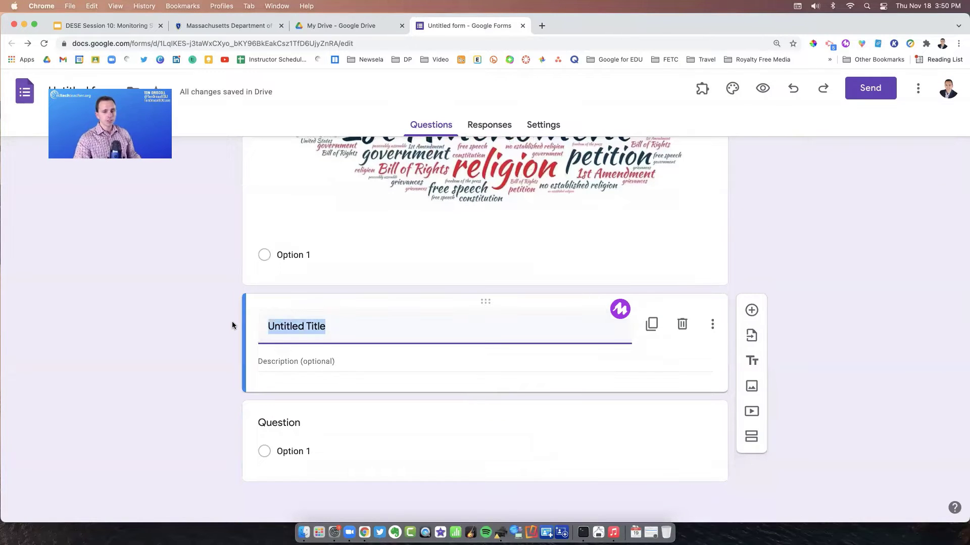
type("Check out t")
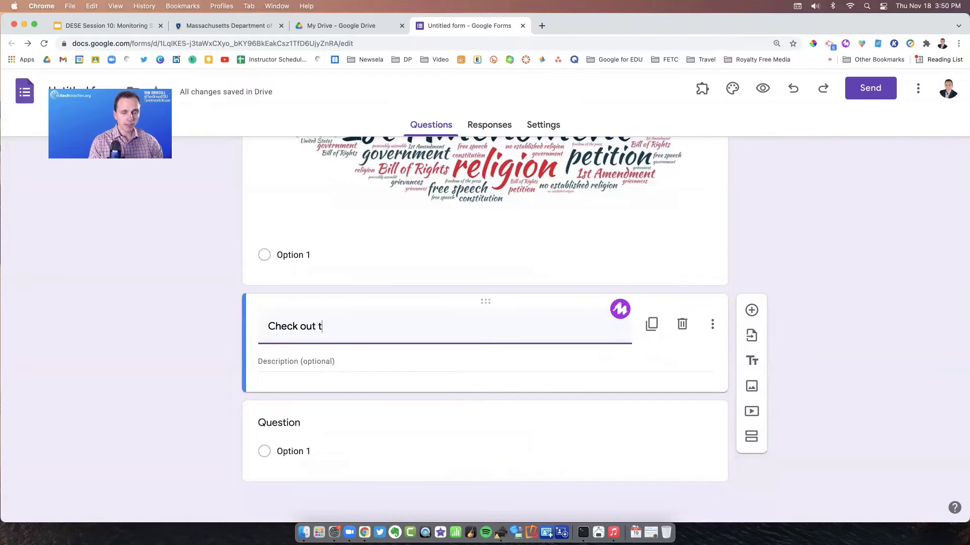
type("his website before")
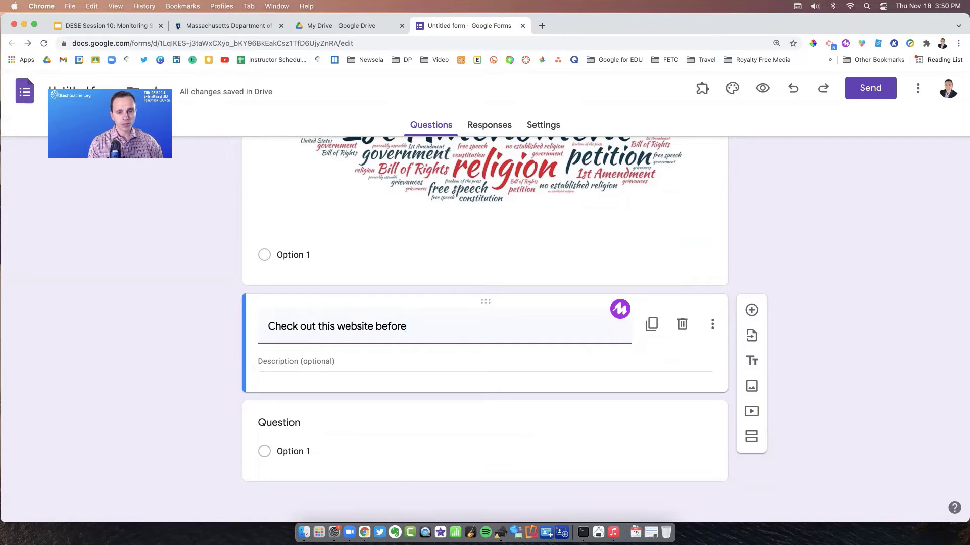
type(" answering the questoibs")
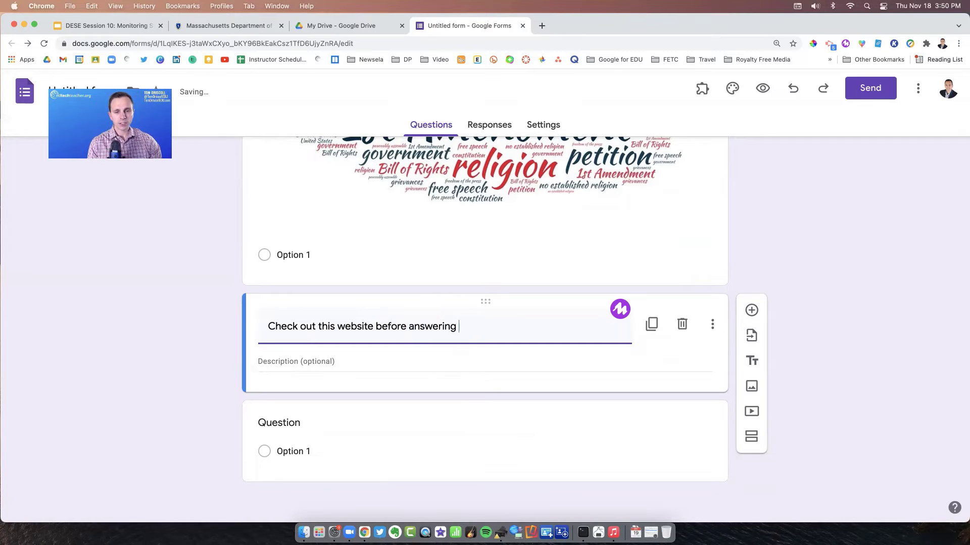
key("BackSpace")
key("BackSpace")
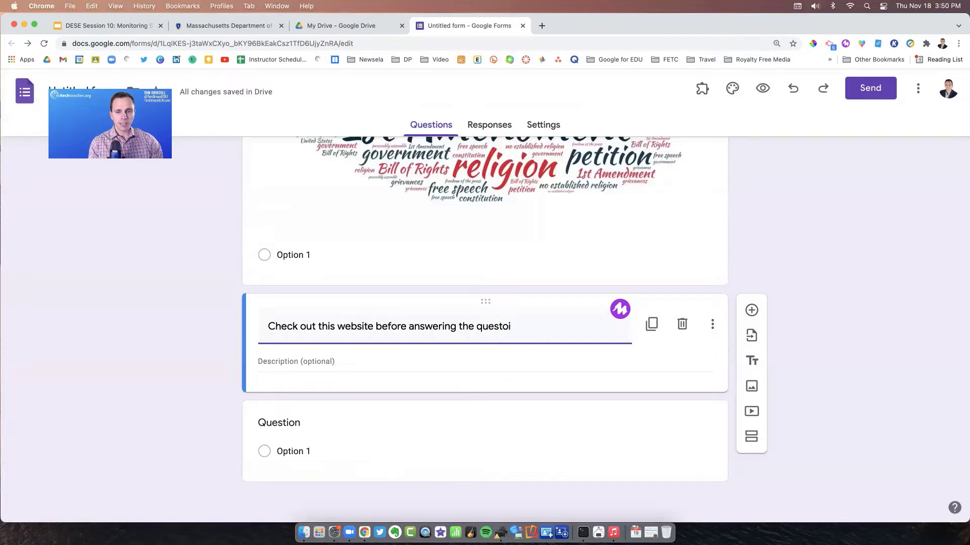
type("on")
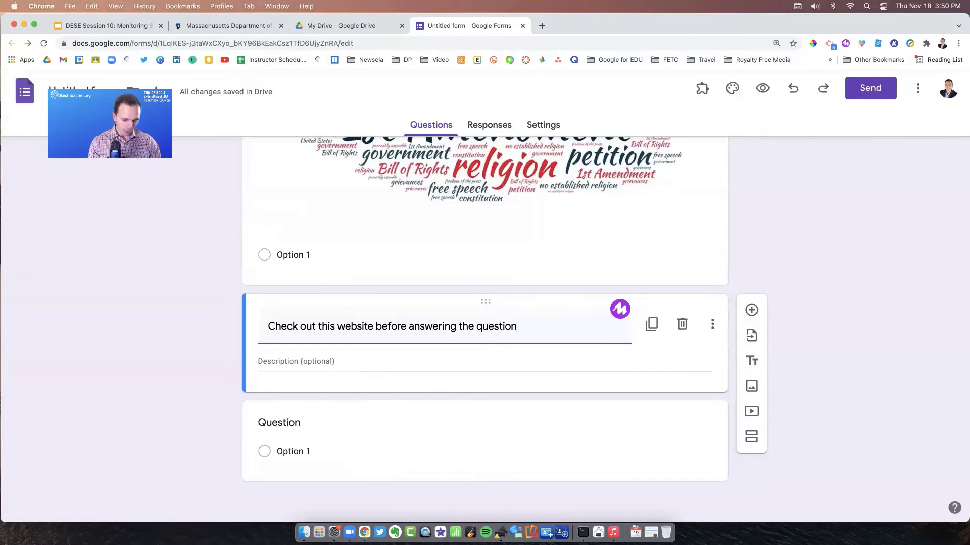
type(", .")
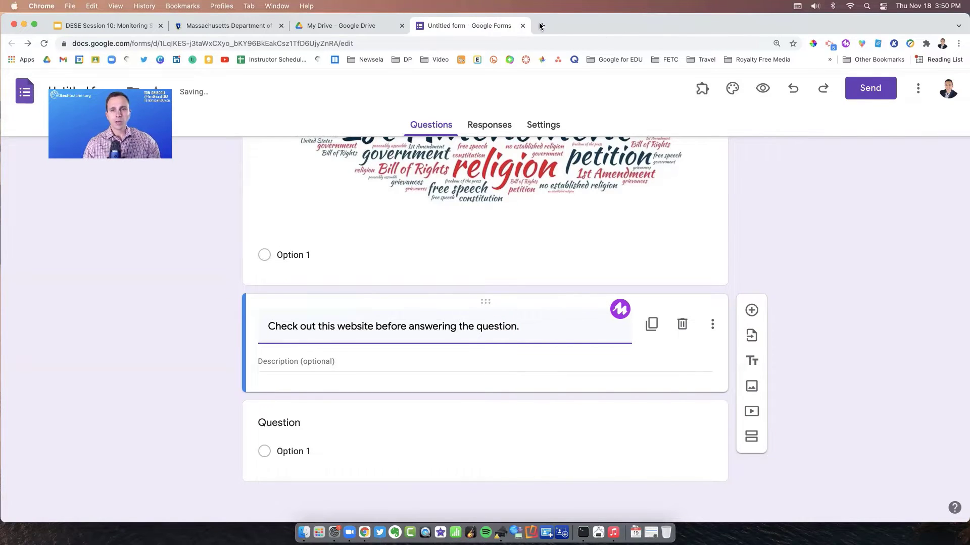
Step: Open allsides.com in a new browser tab, copy its web address, and look over the page
left_click(542, 25)
type("allsides.com")
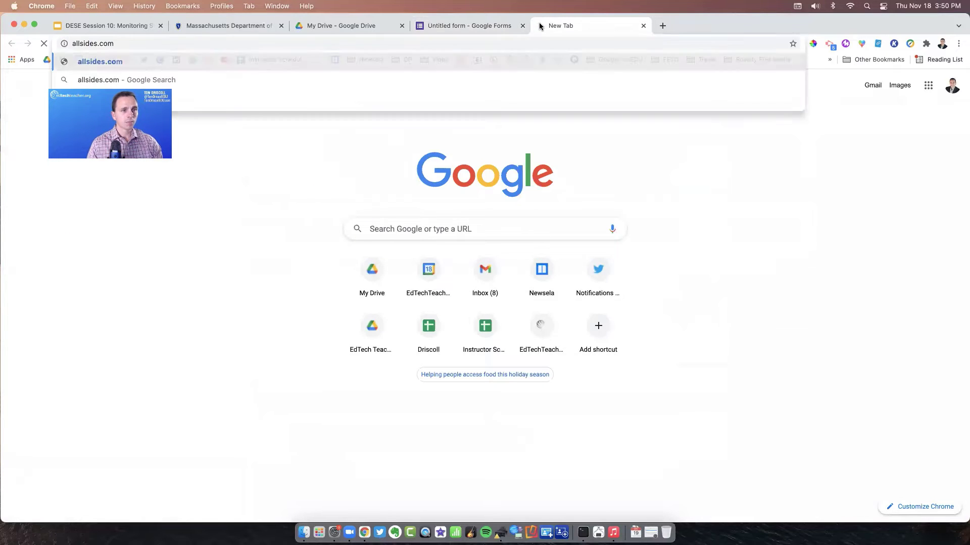
key("Return")
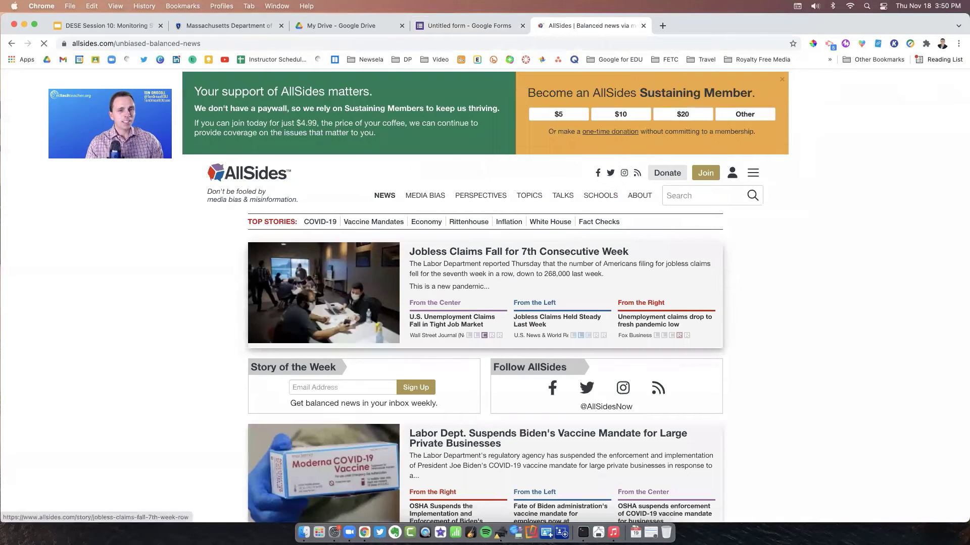
left_click(122, 43)
key("super+c")
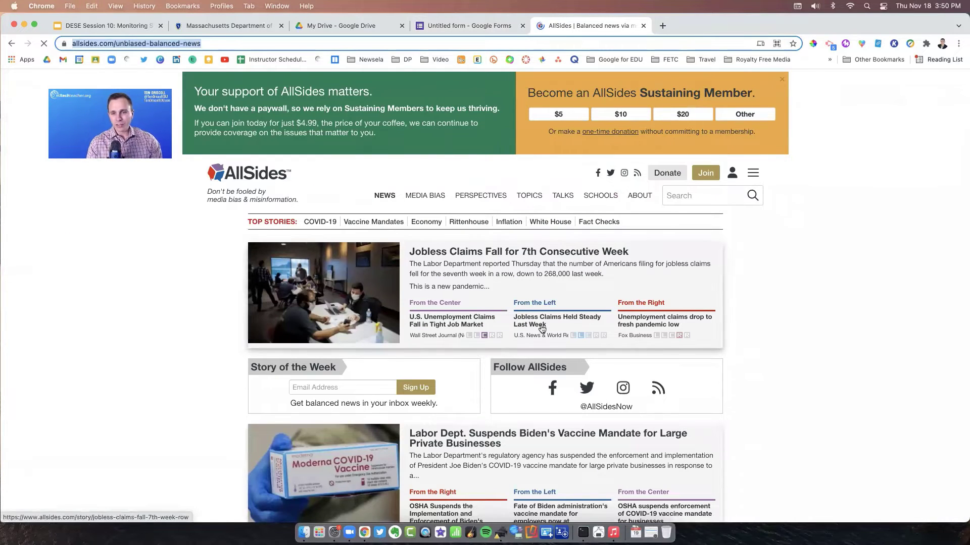
scroll(539, 327, "down", 3)
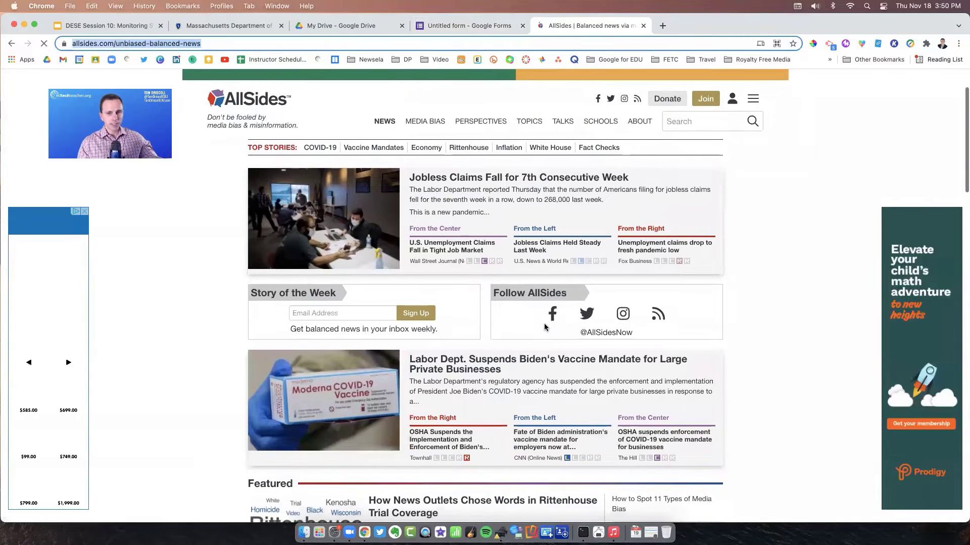
scroll(365, 264, "down", 2)
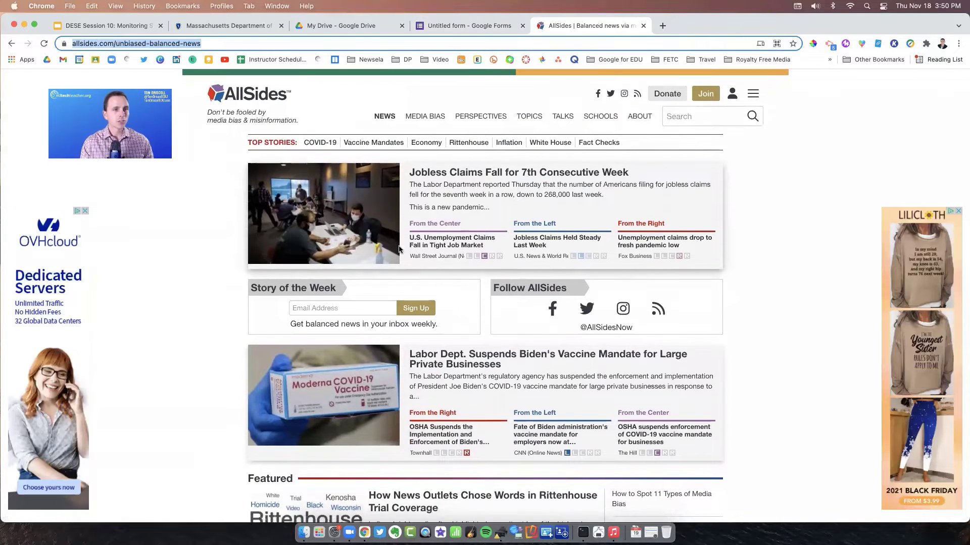
left_click(468, 26)
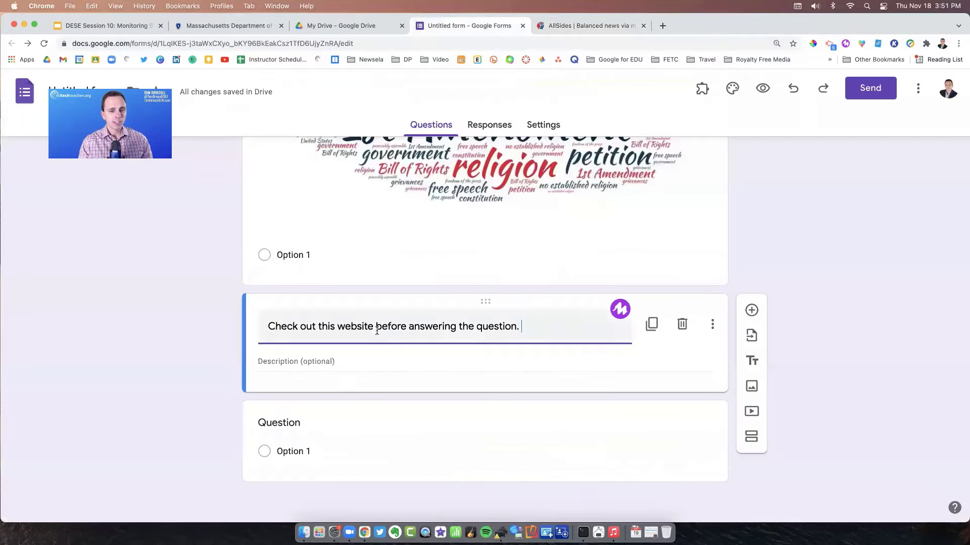
left_click(346, 361)
key("super+v")
key("Return")
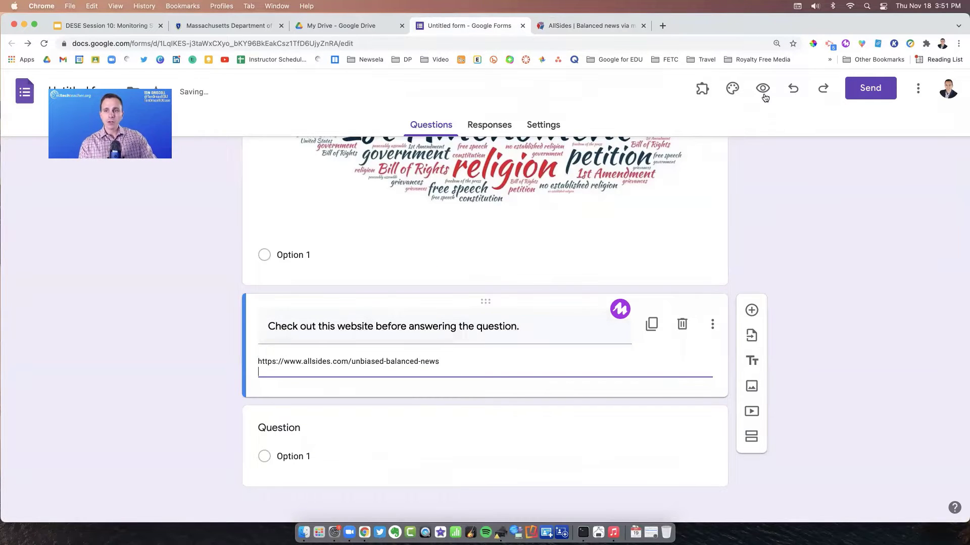
Step: Preview the form, check the website link under the title block, and close the preview
left_click(764, 96)
scroll(559, 310, "down", 5)
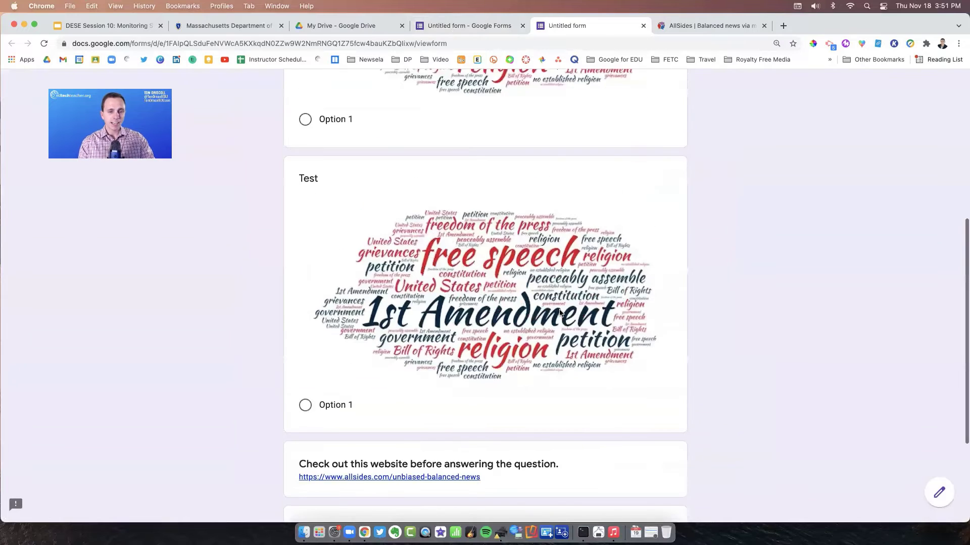
scroll(559, 310, "down", 3)
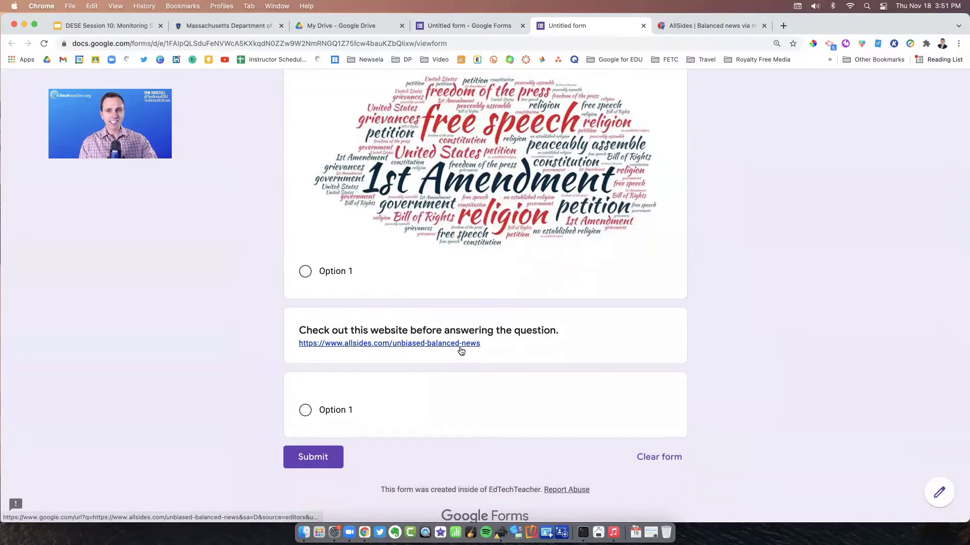
left_click(643, 26)
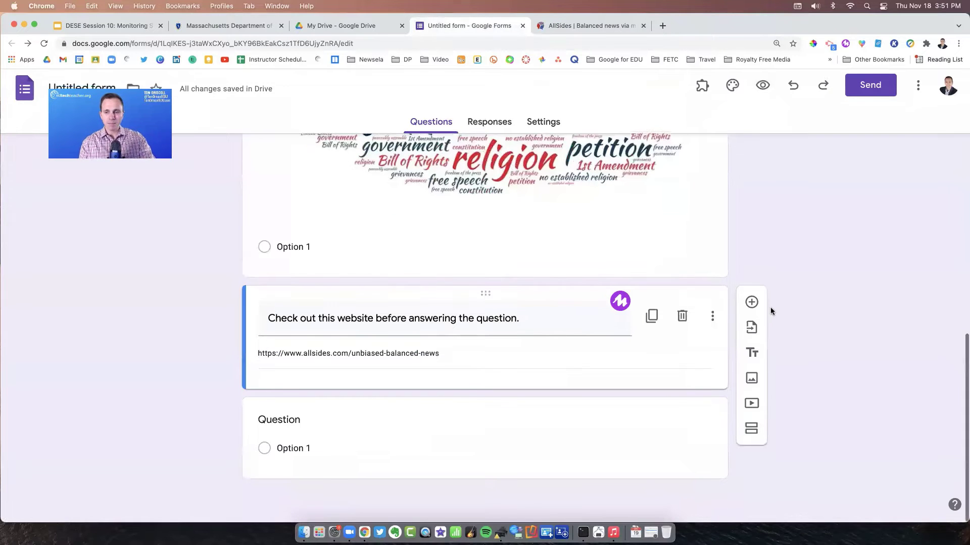
Step: Search YouTube for "first amendment" and insert the video "The First Amendment Explained" below the website title block
left_click(751, 379)
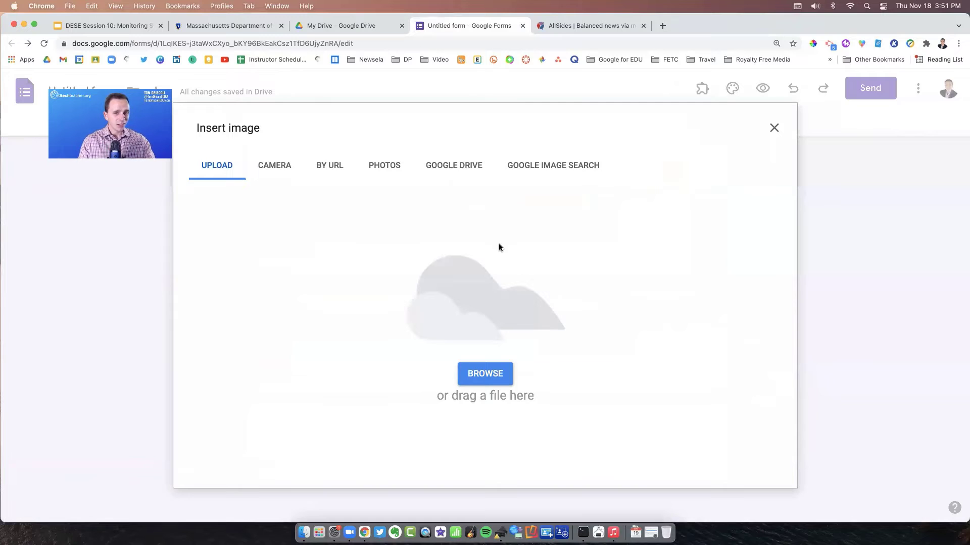
left_click(772, 129)
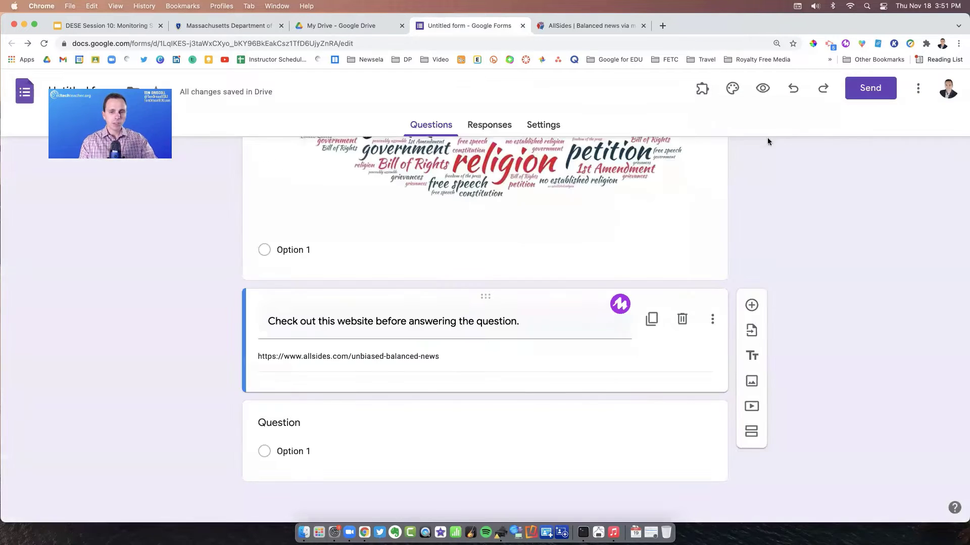
left_click(759, 407)
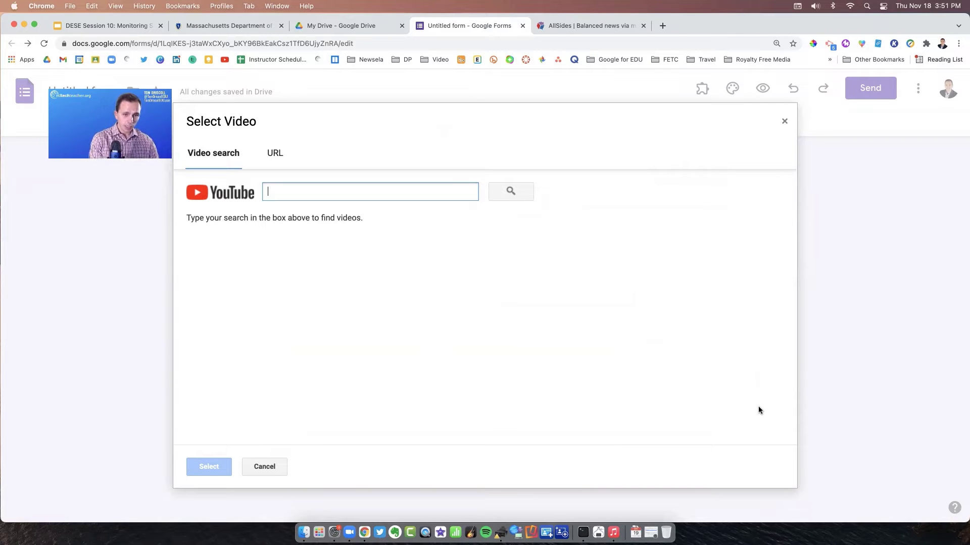
type("fir")
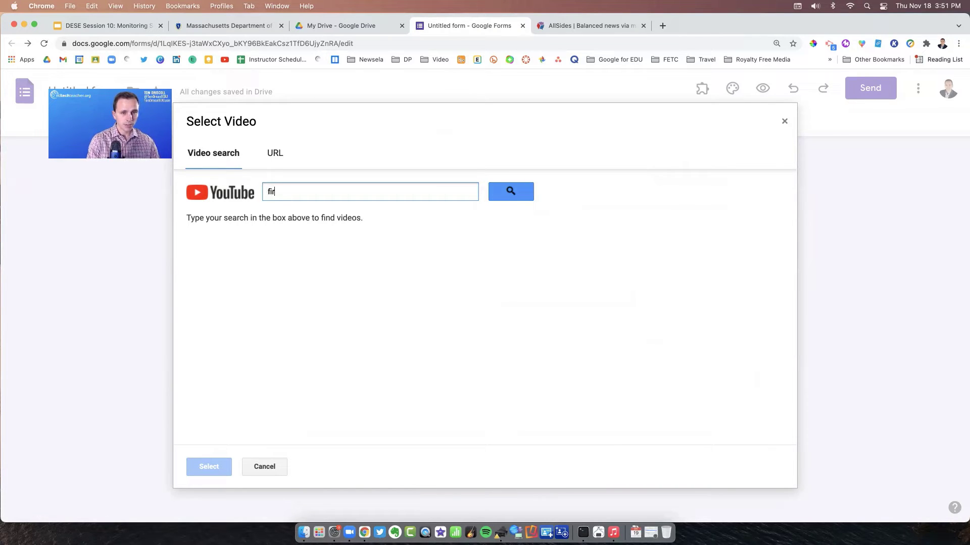
type("st amendment")
key("Return")
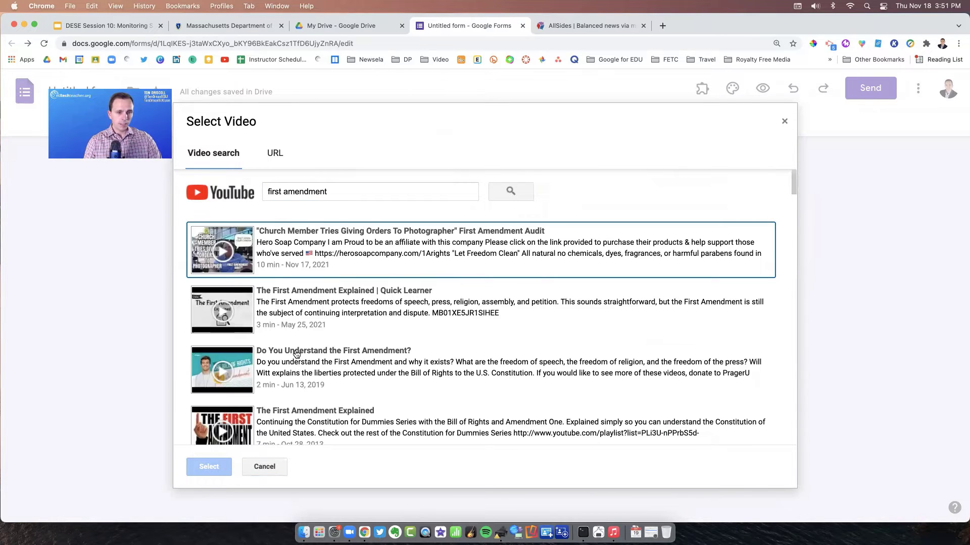
scroll(297, 356, "down", 2)
left_click(294, 357)
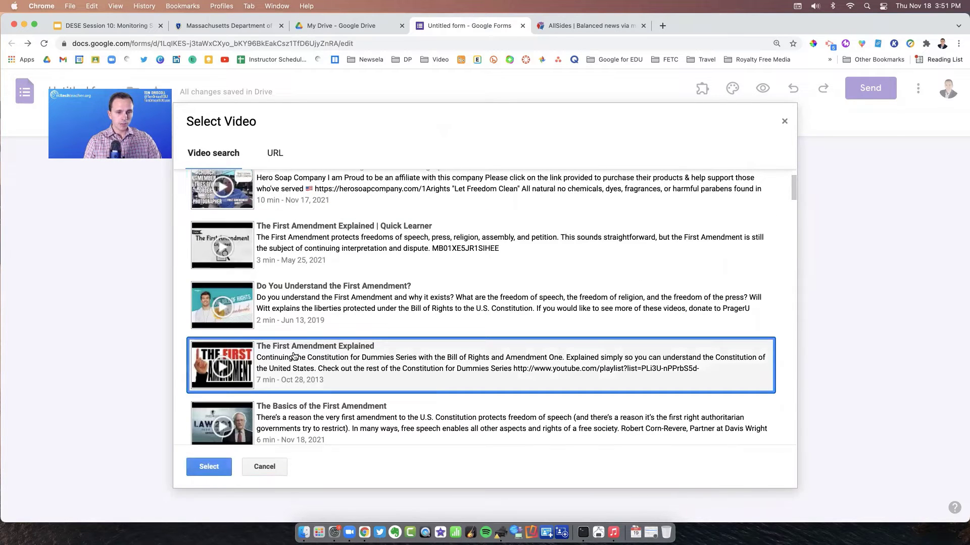
left_click(215, 468)
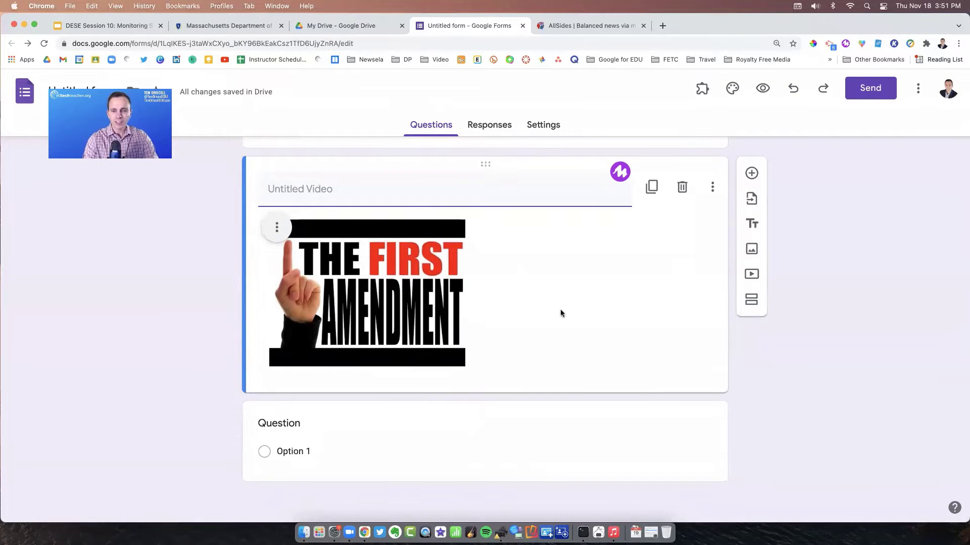
Step: Add a new section directly after the website title block, so that the video falls in section 2
scroll(559, 309, "up", 3)
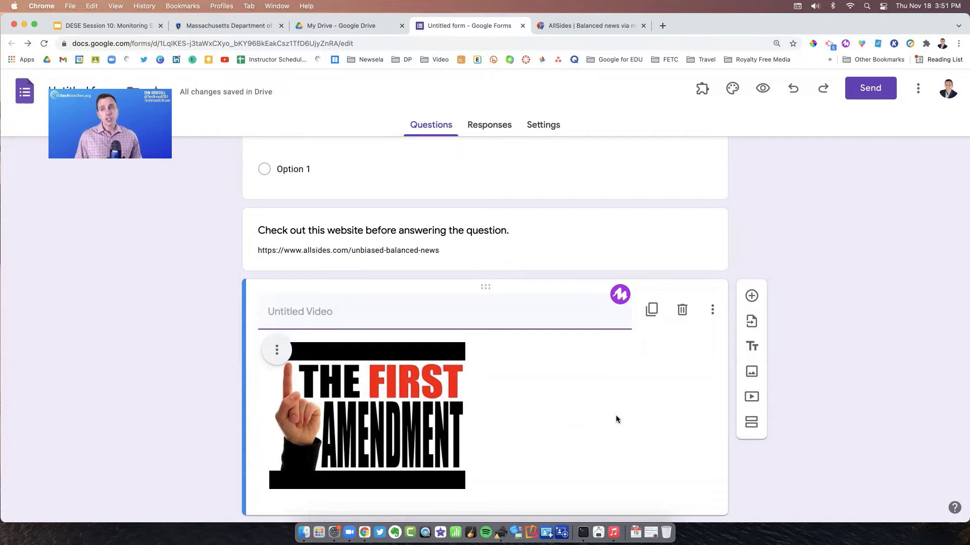
left_click(552, 242)
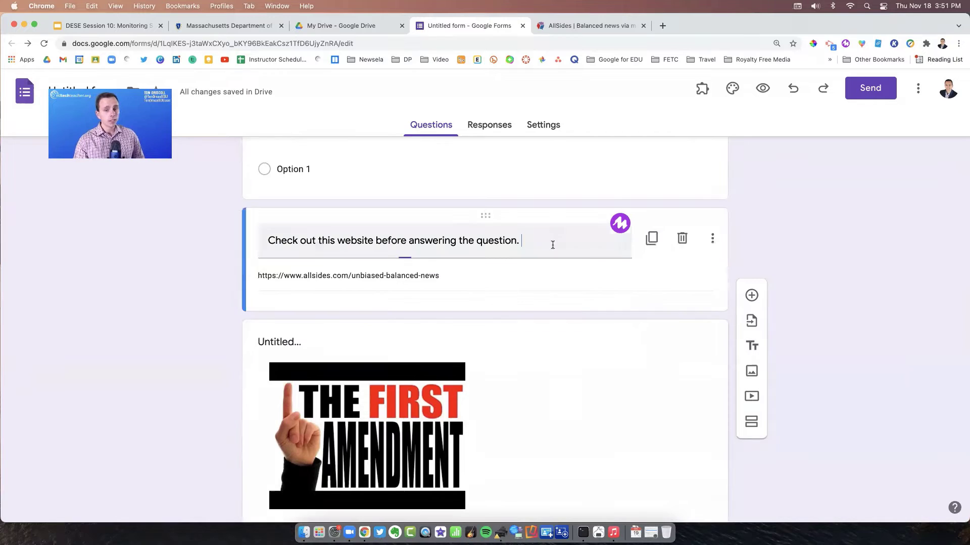
triple_click(486, 280)
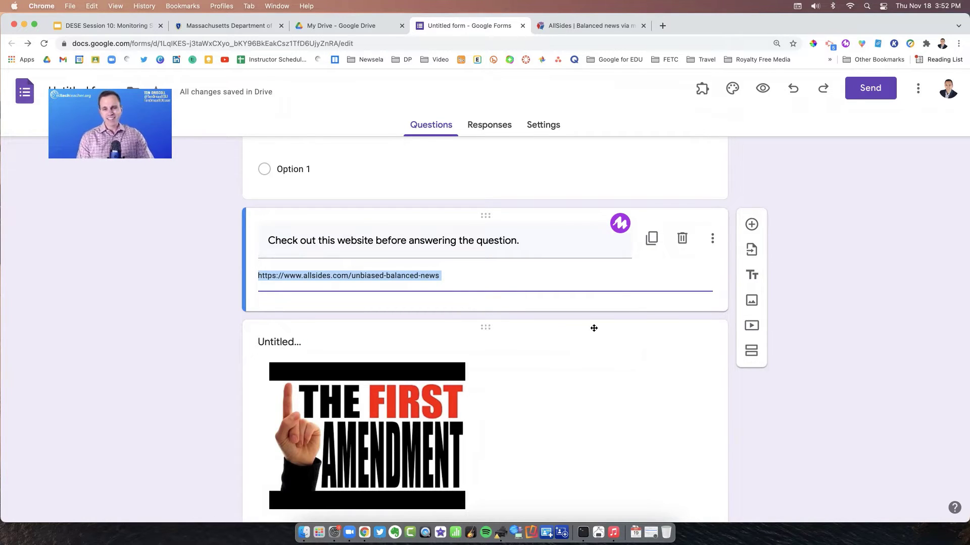
left_click(457, 276)
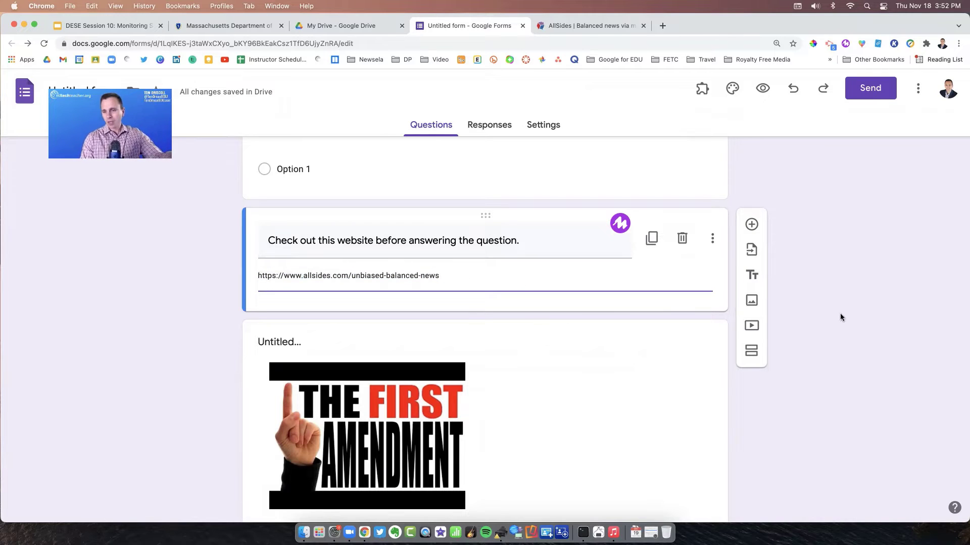
left_click(808, 334)
scroll(752, 348, "down", 2)
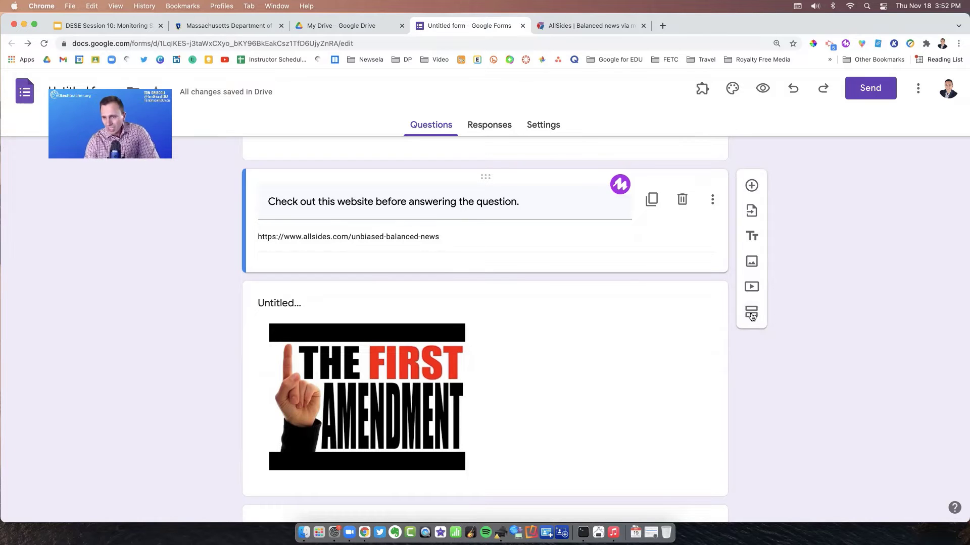
left_click(752, 314)
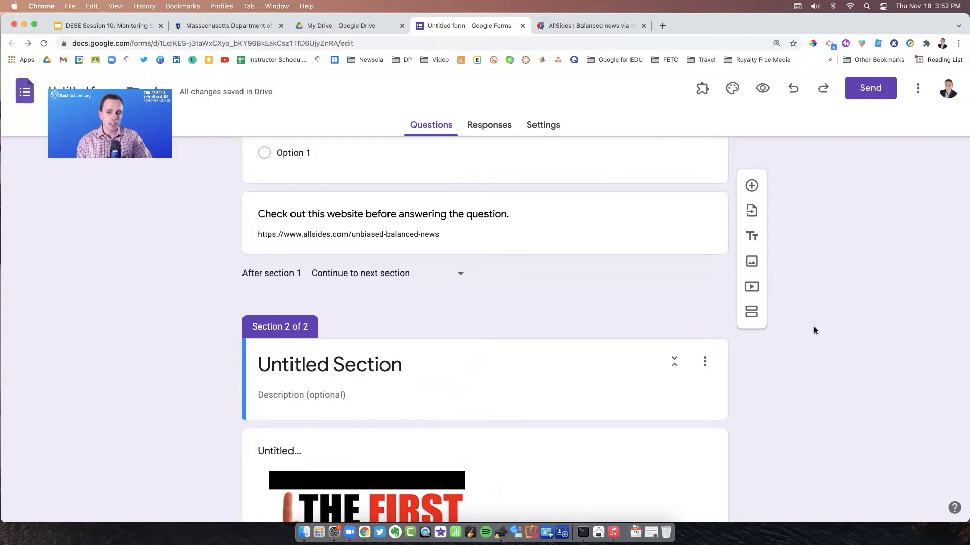
Step: Make the first "Test" question in section 1 required
scroll(780, 348, "down", 4)
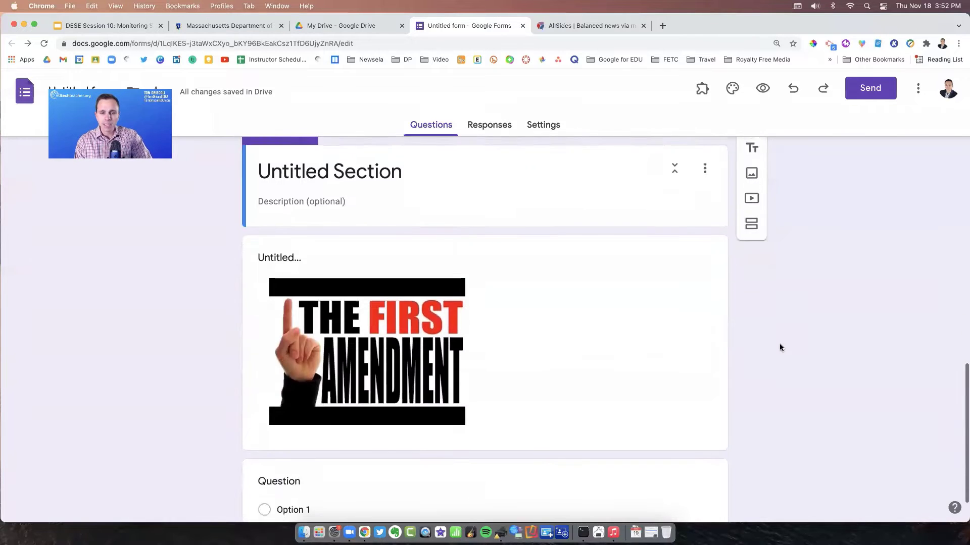
scroll(780, 347, "up", 10)
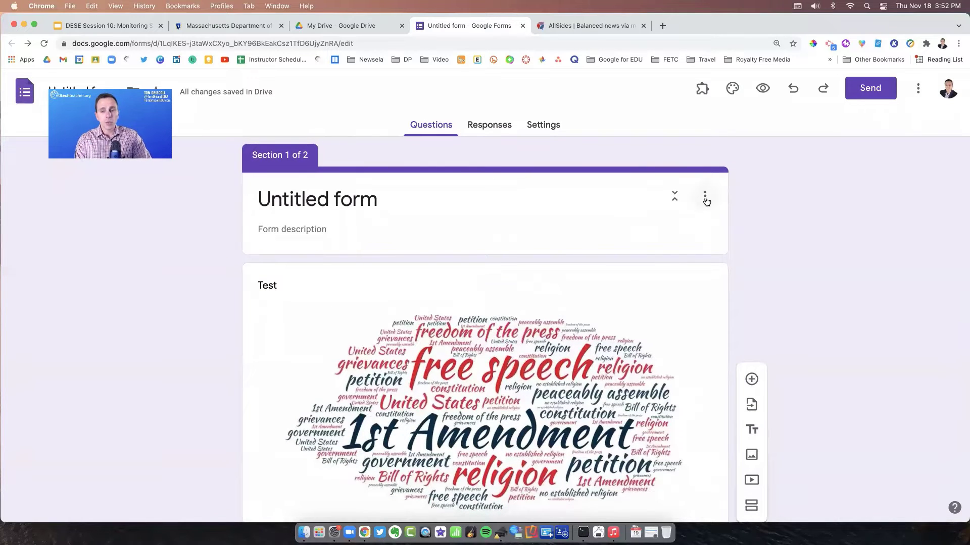
scroll(758, 285, "down", 5)
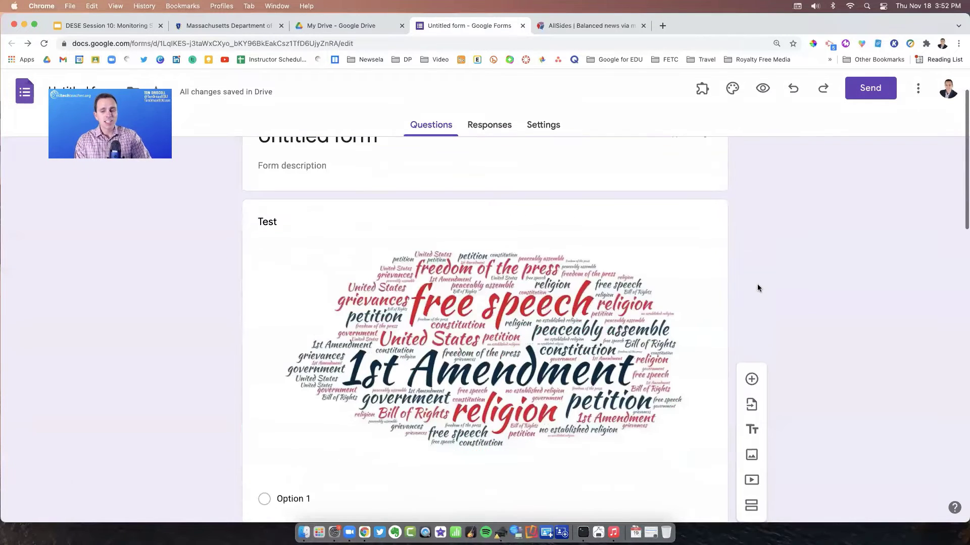
scroll(751, 281, "down", 4)
scroll(751, 280, "up", 5)
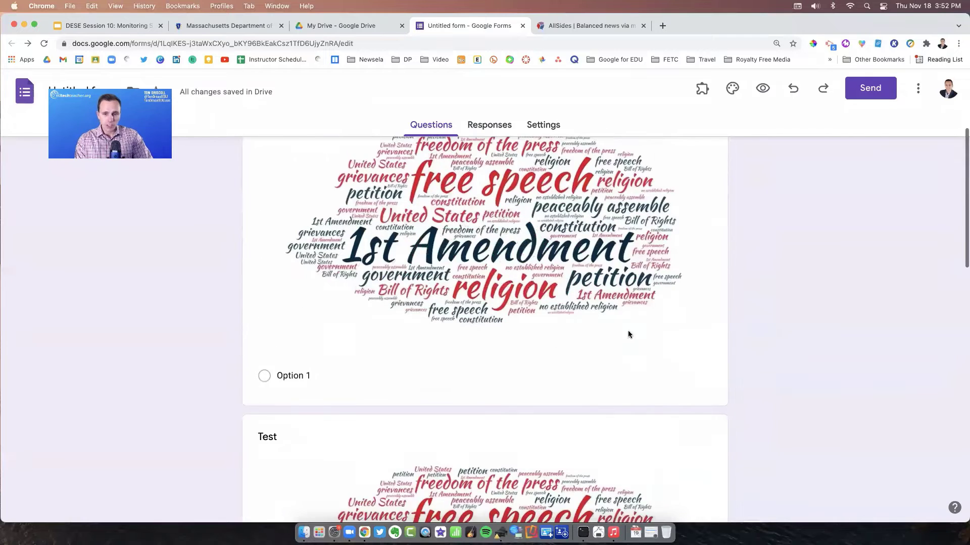
left_click(629, 332)
left_click(535, 403)
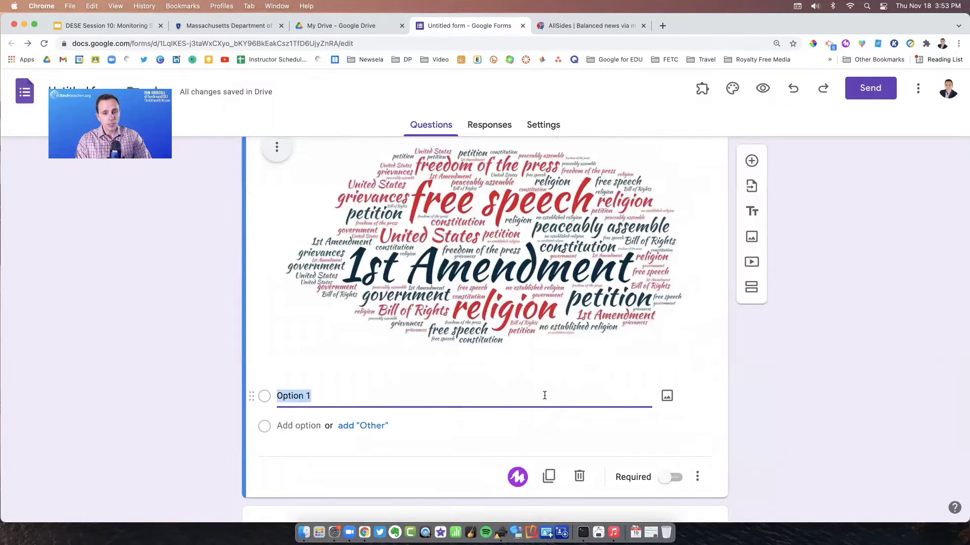
left_click(544, 395)
scroll(608, 430, "down", 2)
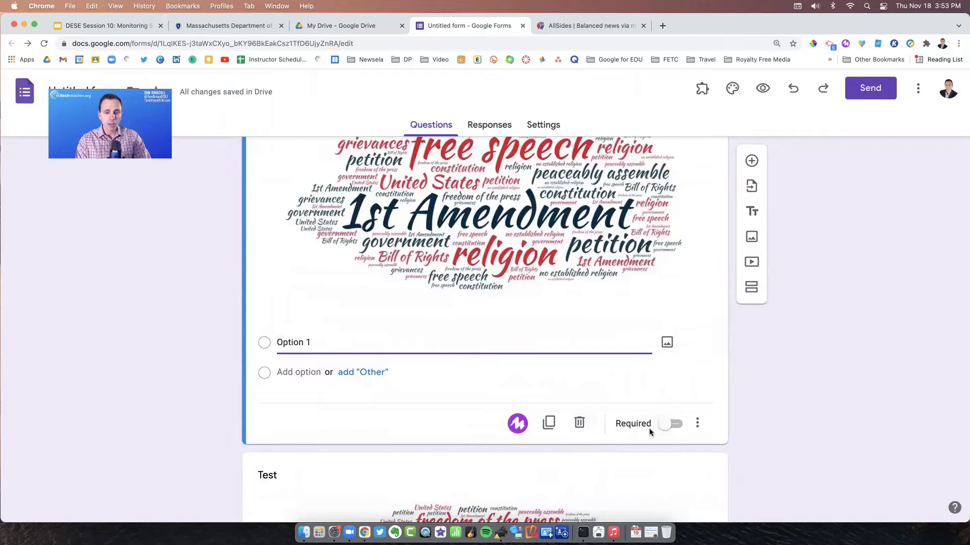
left_click(662, 428)
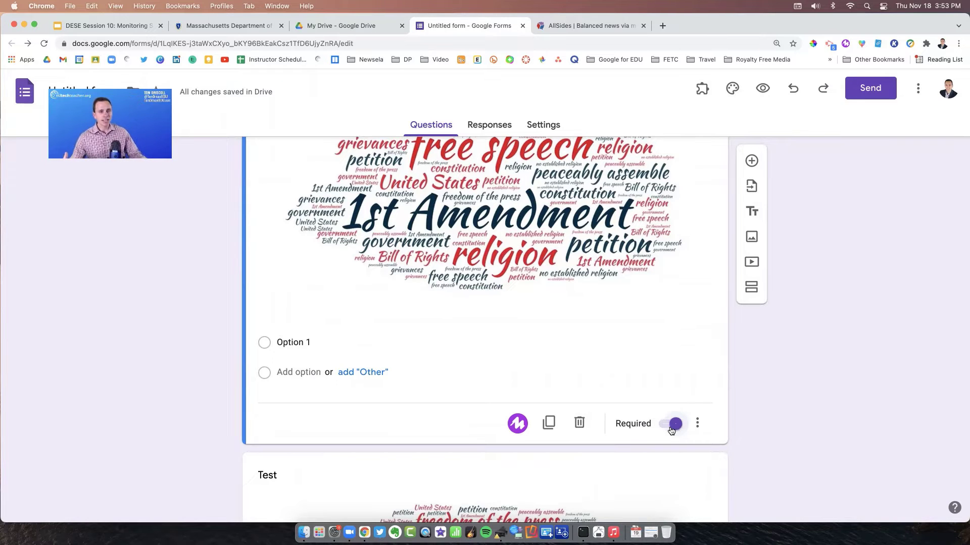
Step: Turn on Shuffle option order for the first "Test" question
left_click(699, 427)
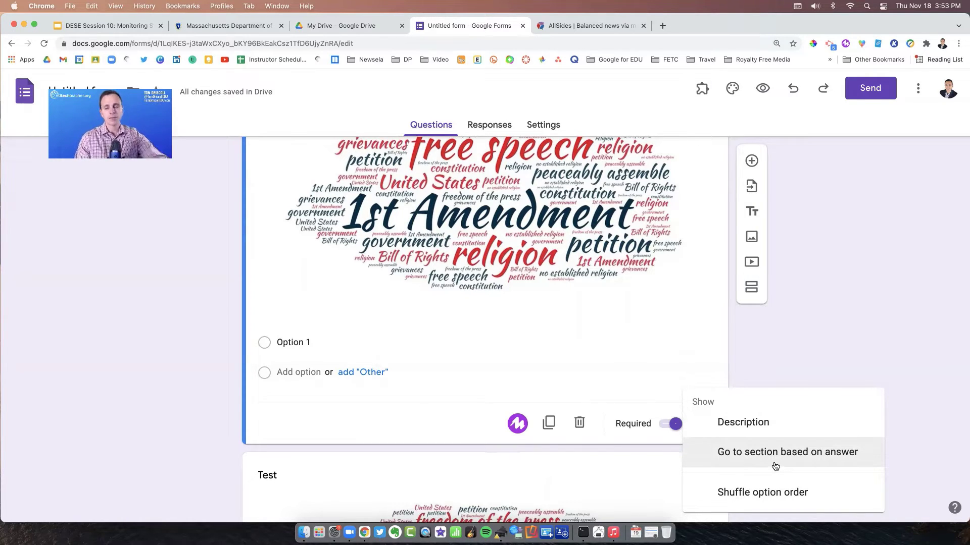
left_click(769, 494)
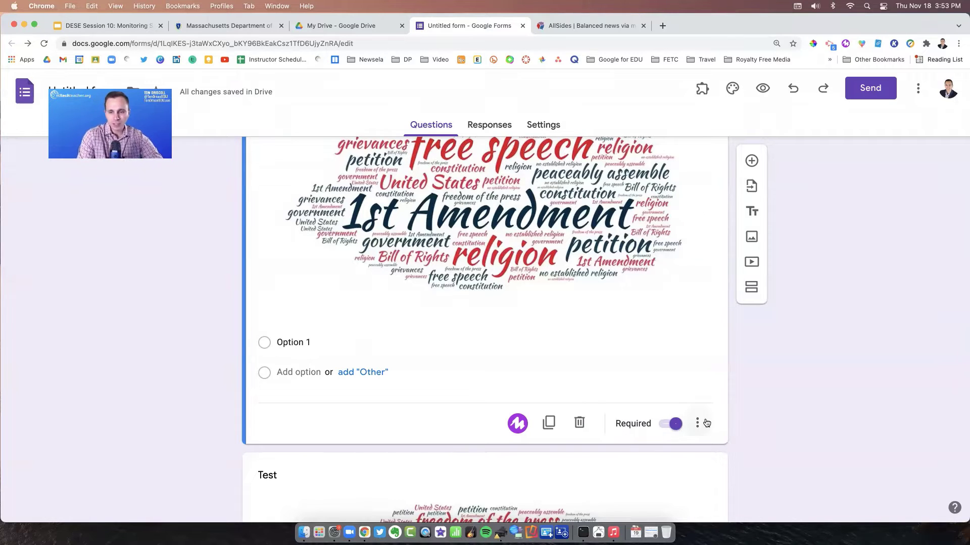
scroll(762, 430, "down", 1)
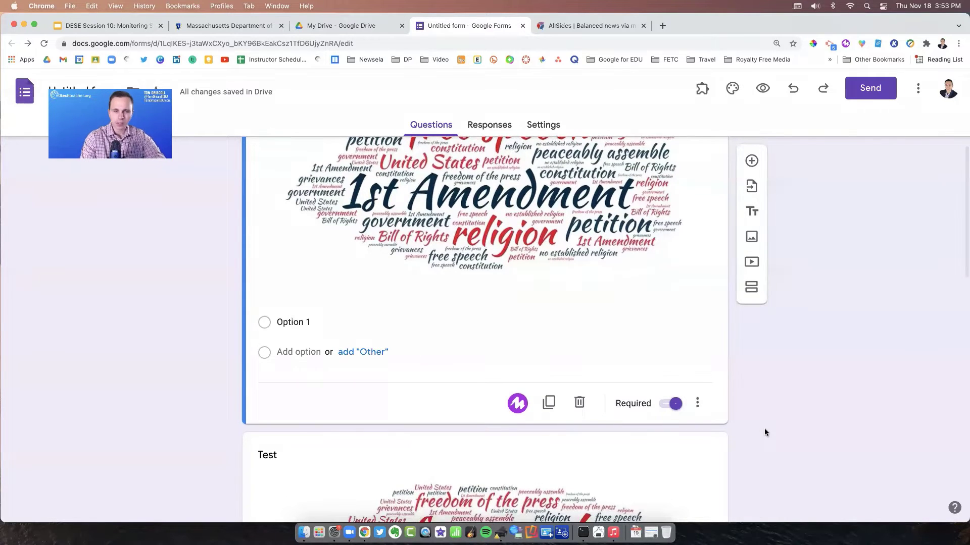
scroll(762, 431, "up", 1)
scroll(707, 454, "up", 1)
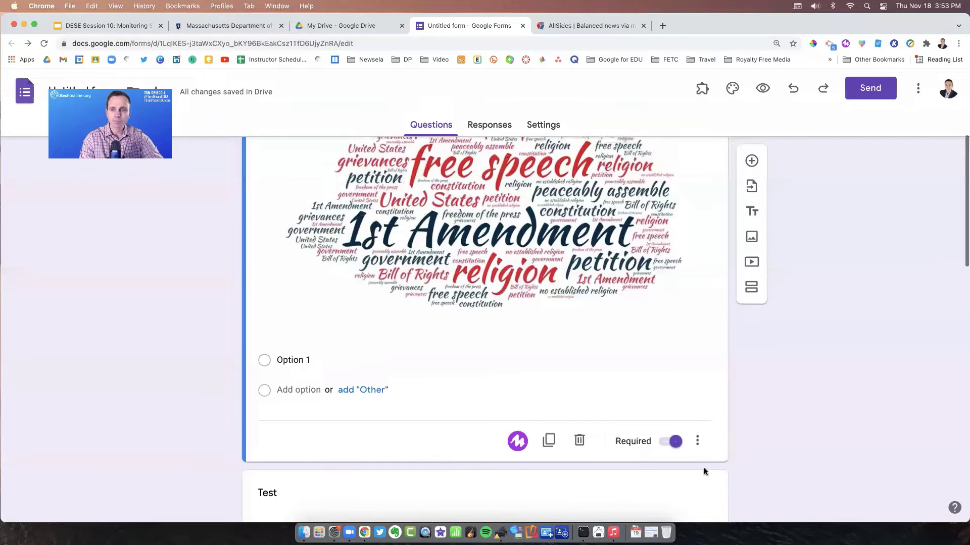
Step: Examine the form's responses page and its options for notifications, response destination and CSV download
scroll(702, 434, "up", 1)
scroll(702, 455, "up", 8)
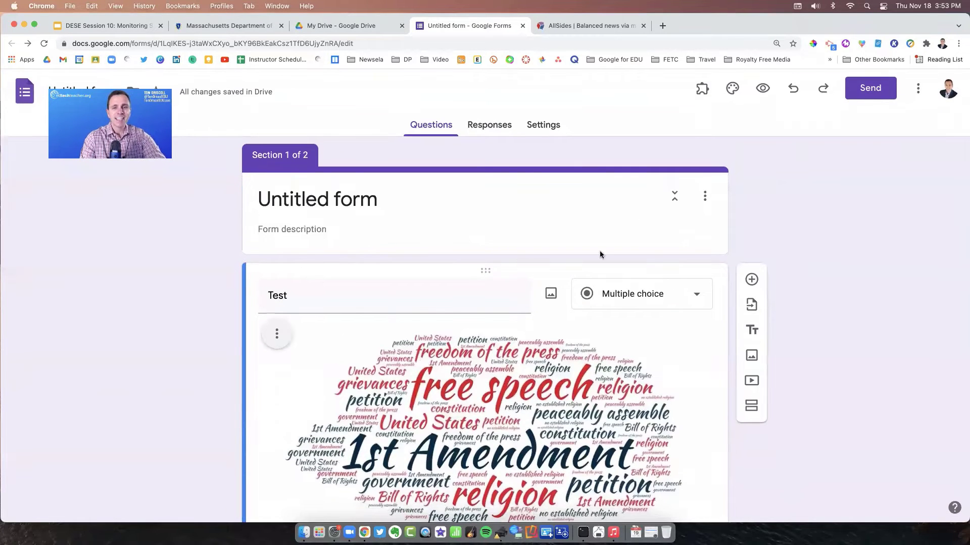
left_click(483, 127)
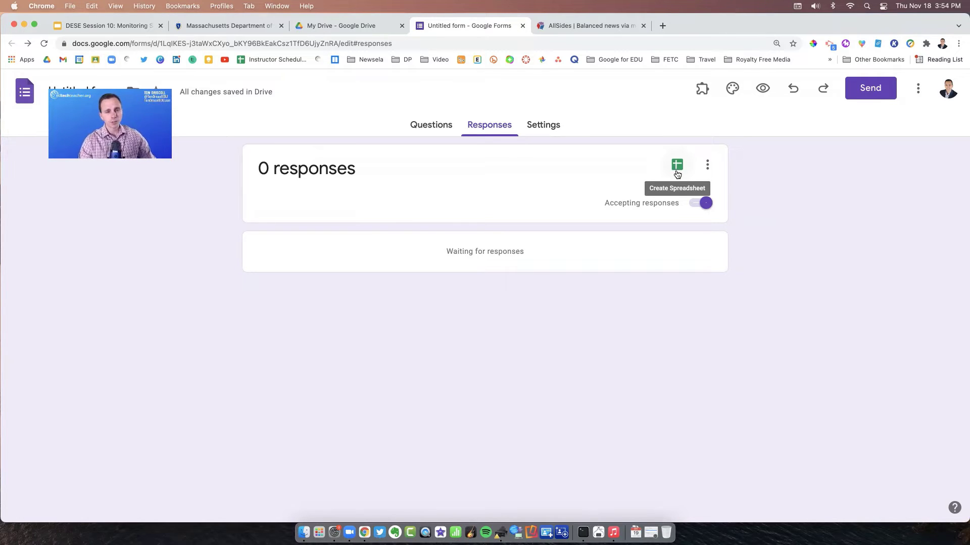
left_click(707, 165)
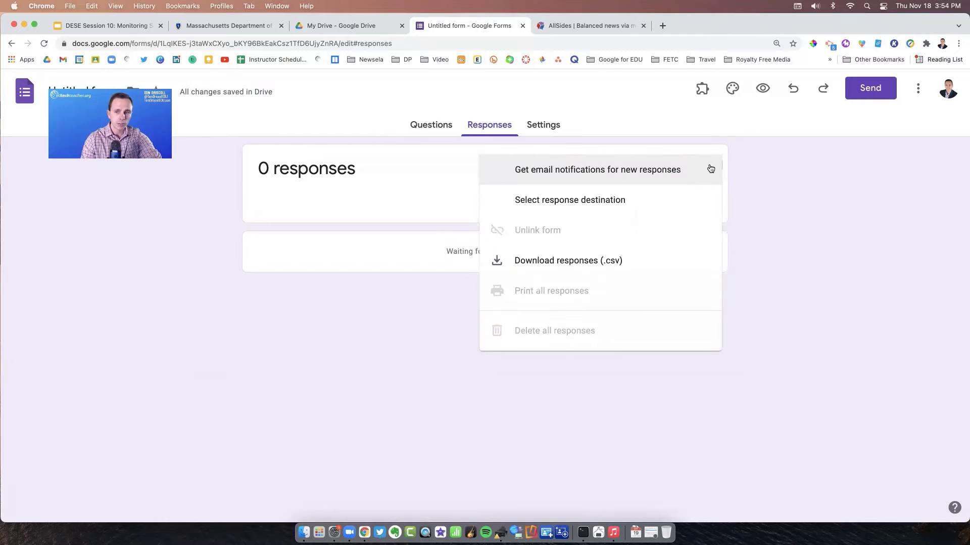
left_click(805, 178)
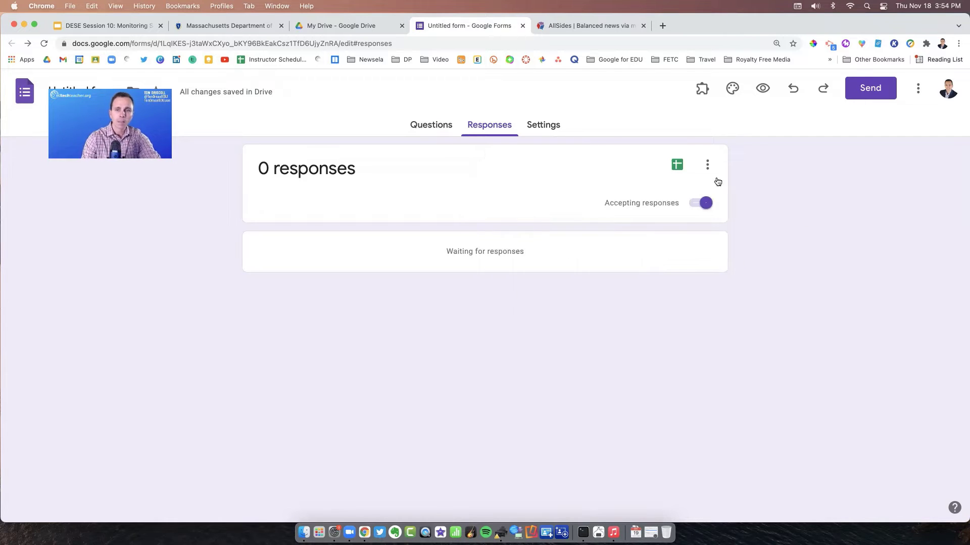
left_click(707, 166)
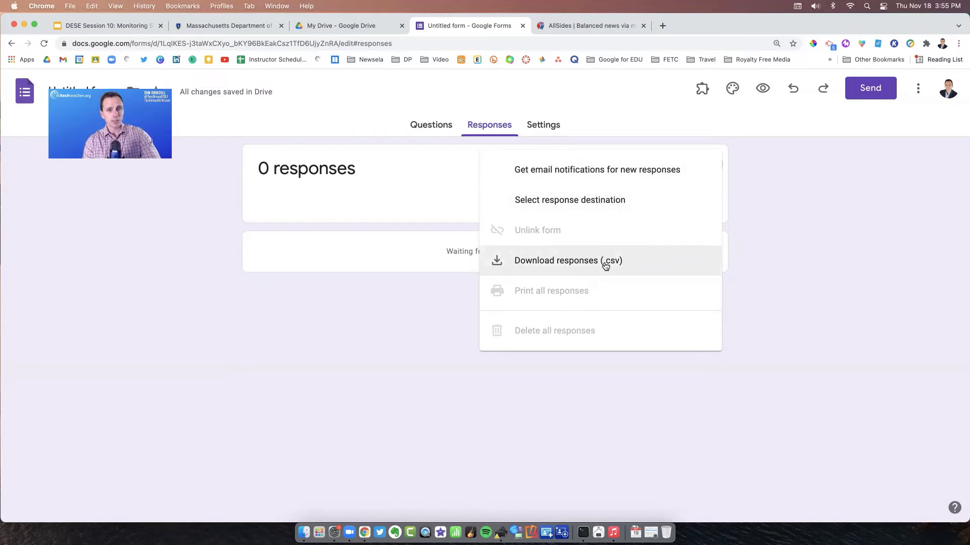
left_click(398, 327)
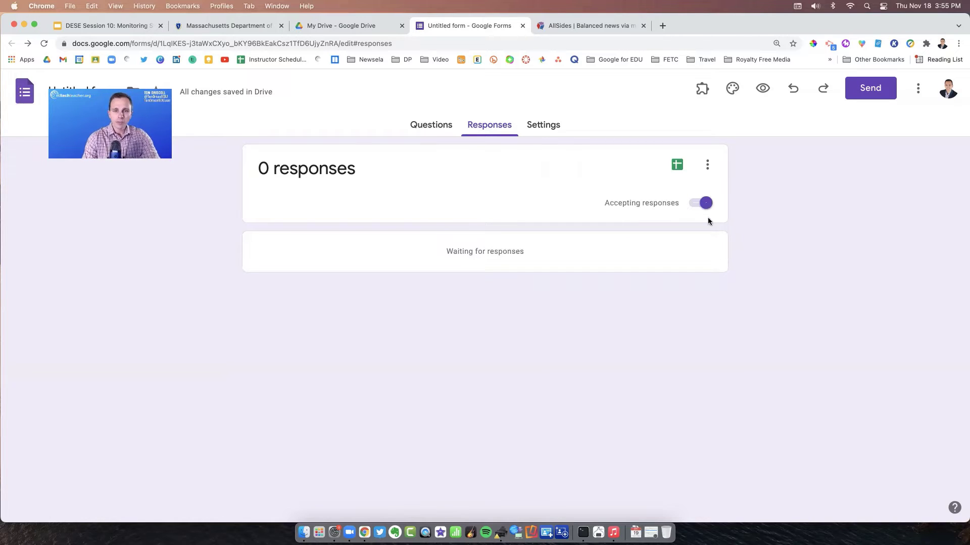
Step: Look over the form's additional actions and turn on "Make this a quiz" in the form settings
left_click(553, 128)
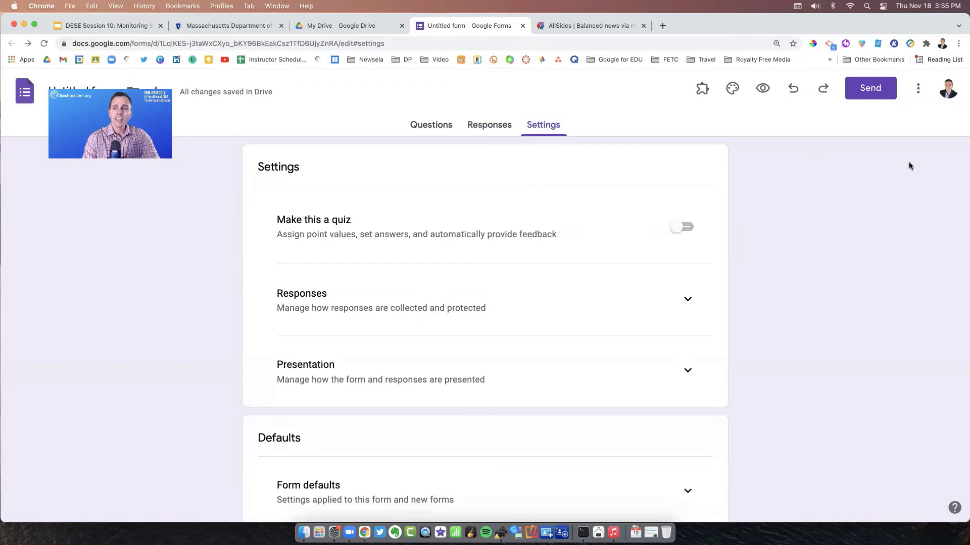
left_click(918, 90)
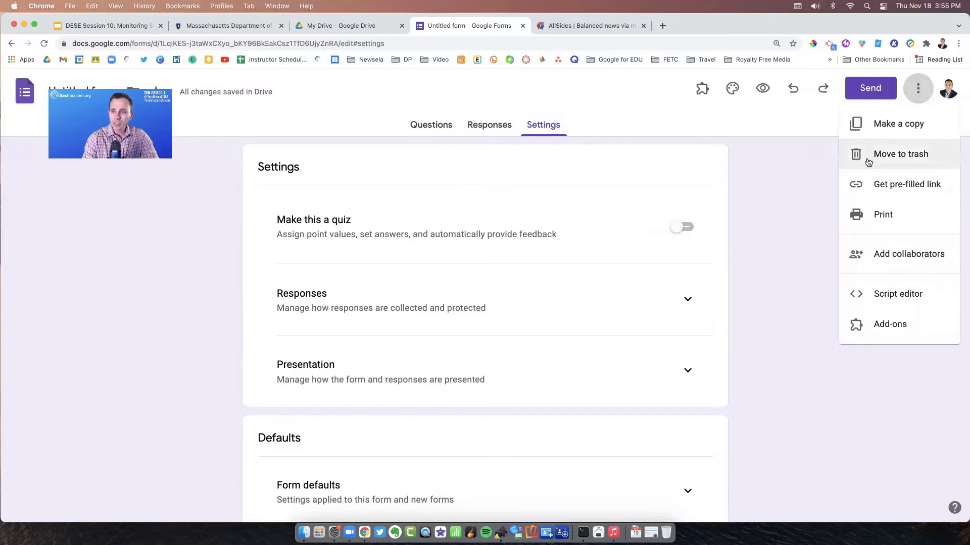
left_click(752, 236)
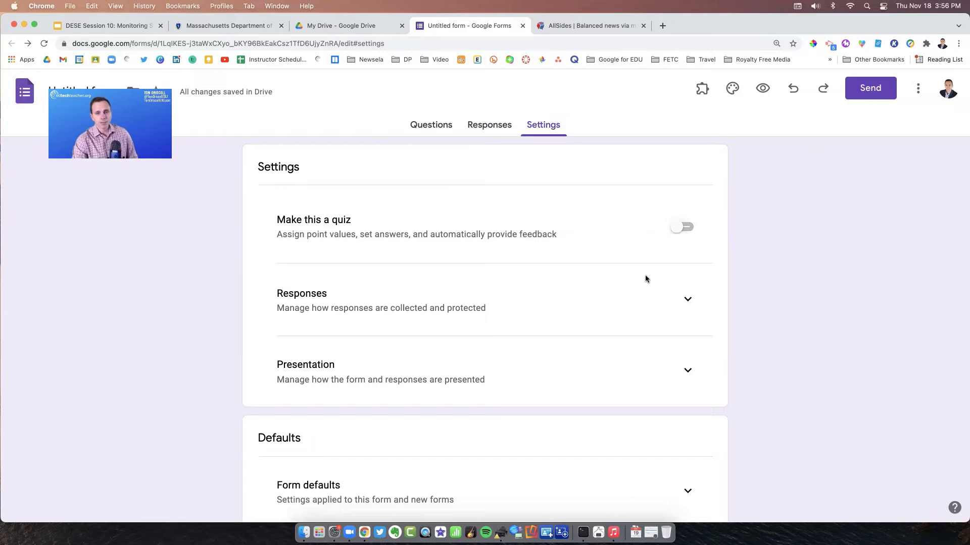
left_click(683, 228)
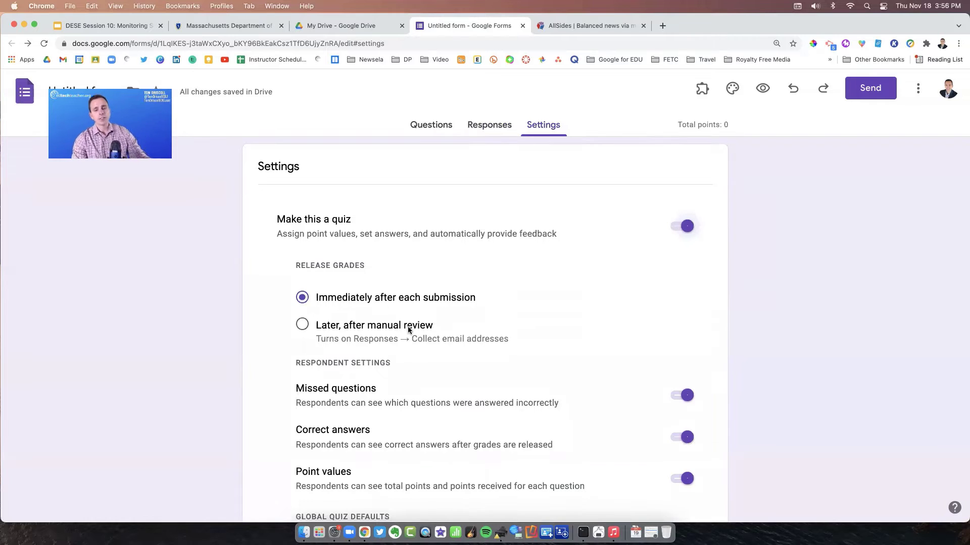
scroll(409, 326, "down", 1)
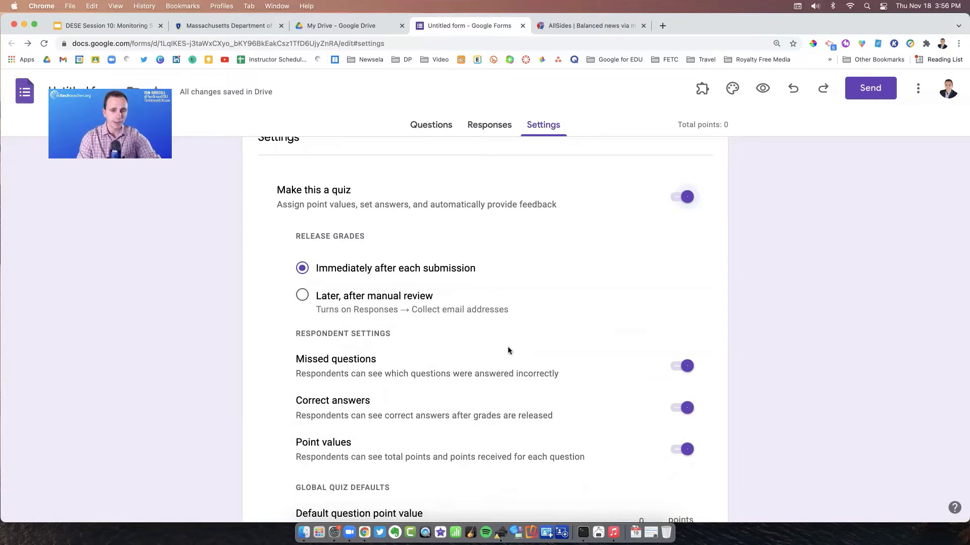
Step: Set the quiz to release grades later, after manual review
scroll(374, 309, "down", 1)
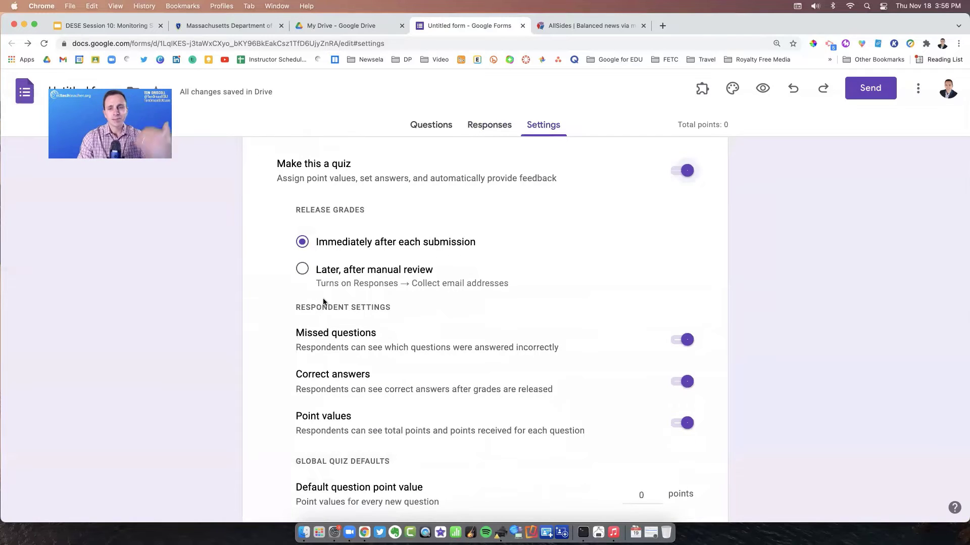
left_click(303, 271)
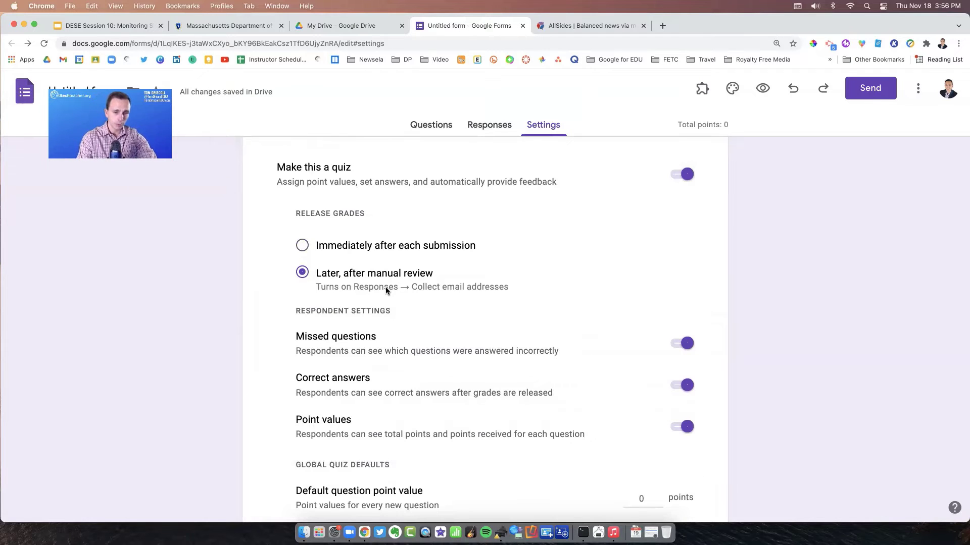
scroll(389, 292, "down", 2)
scroll(544, 305, "down", 2)
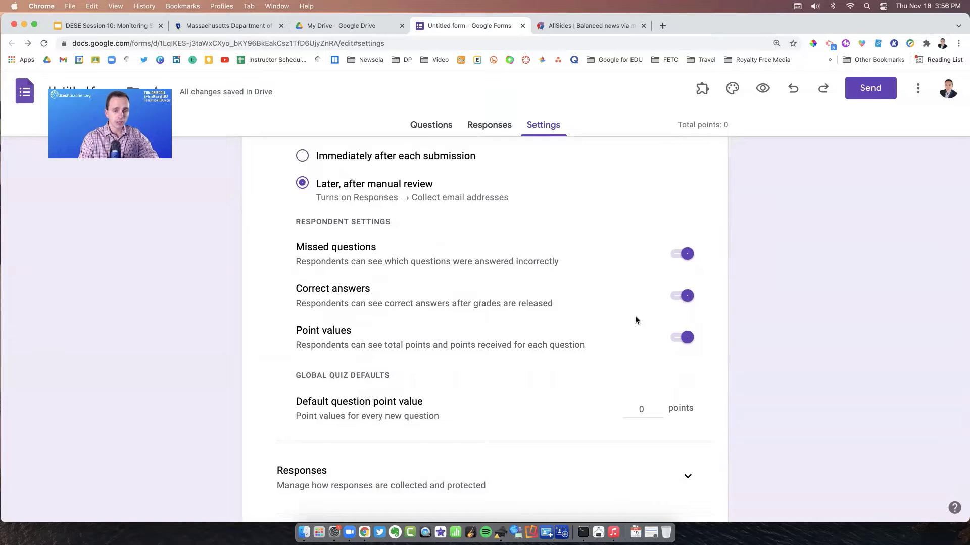
Step: Turn off Missed questions and Correct answers for respondents, and release grades immediately after each submission
left_click(688, 255)
left_click(687, 297)
left_click(685, 337)
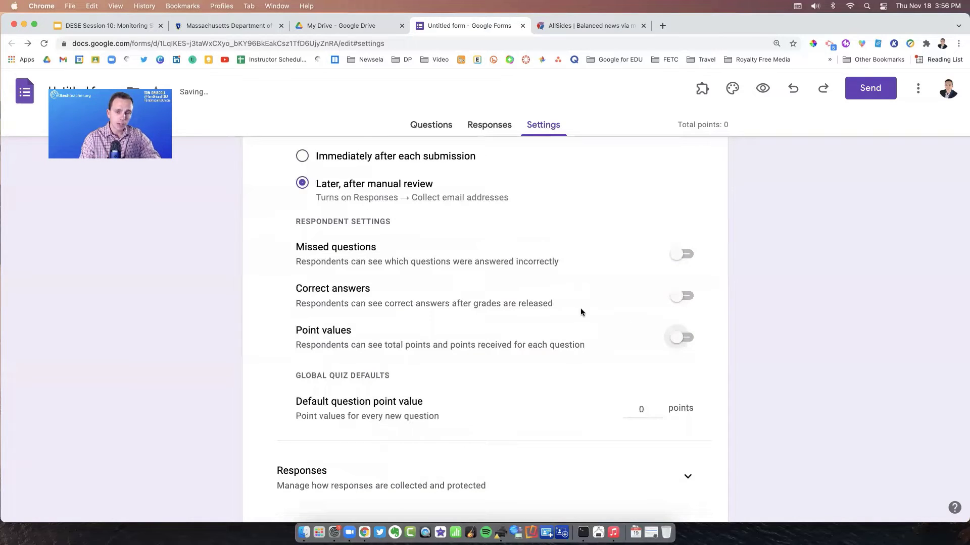
scroll(580, 308, "up", 1)
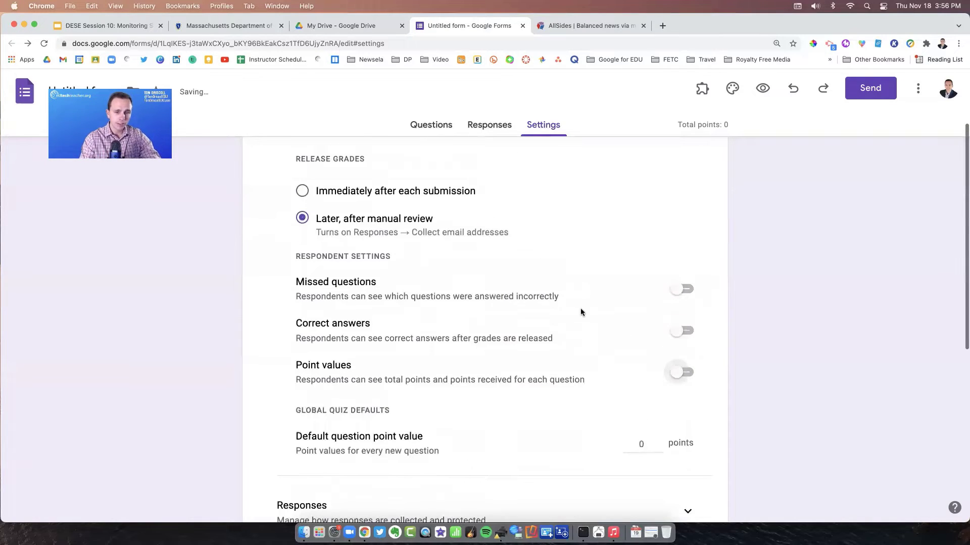
left_click(680, 374)
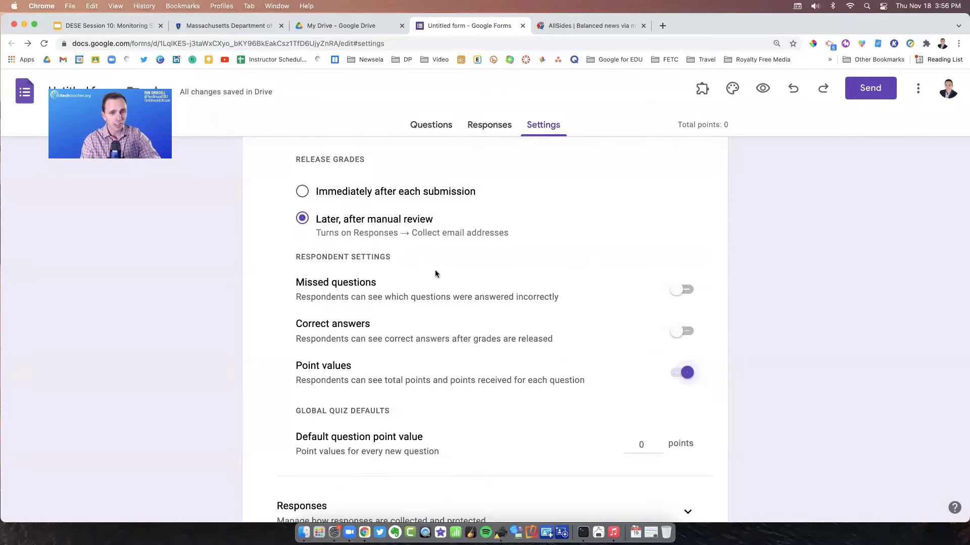
left_click(302, 192)
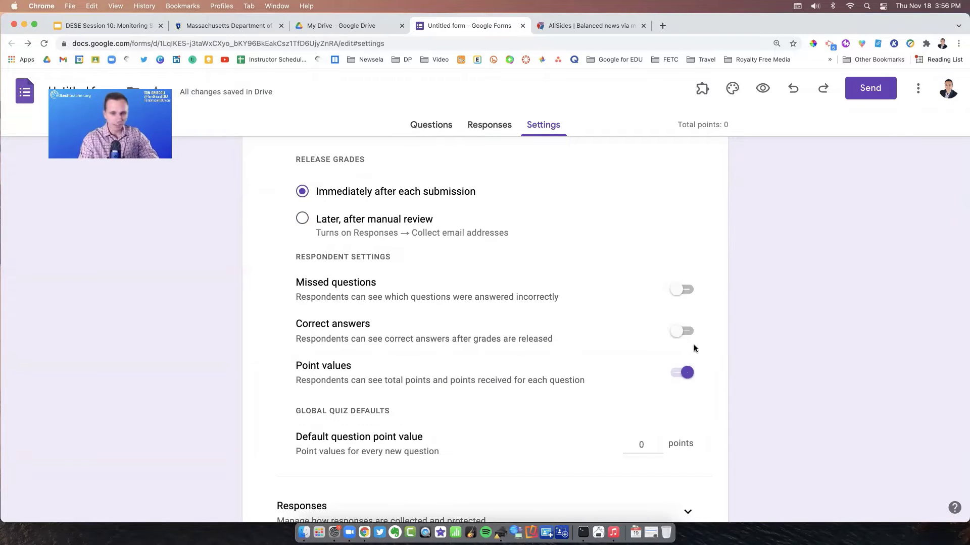
Step: Set the default question point value for new quiz questions to 1 point
scroll(606, 354, "down", 3)
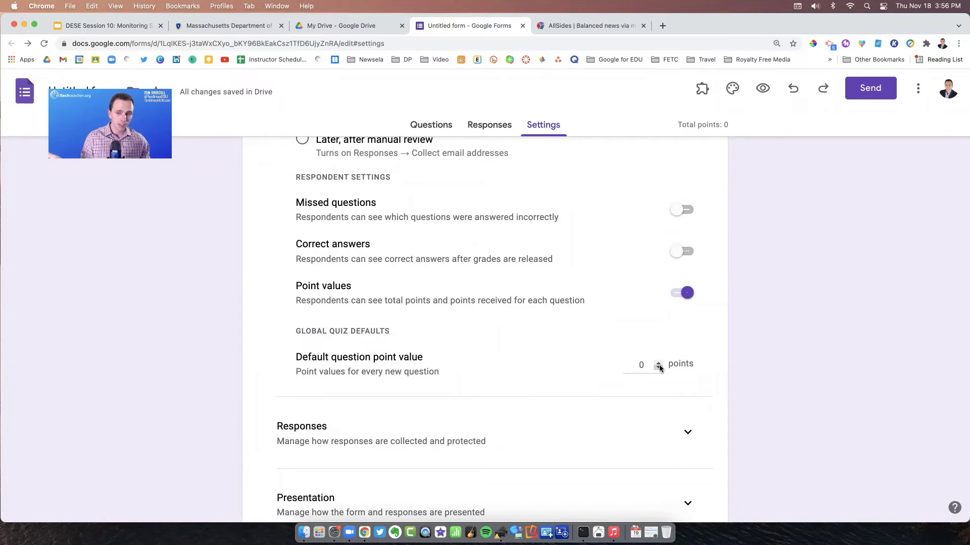
left_click(658, 364)
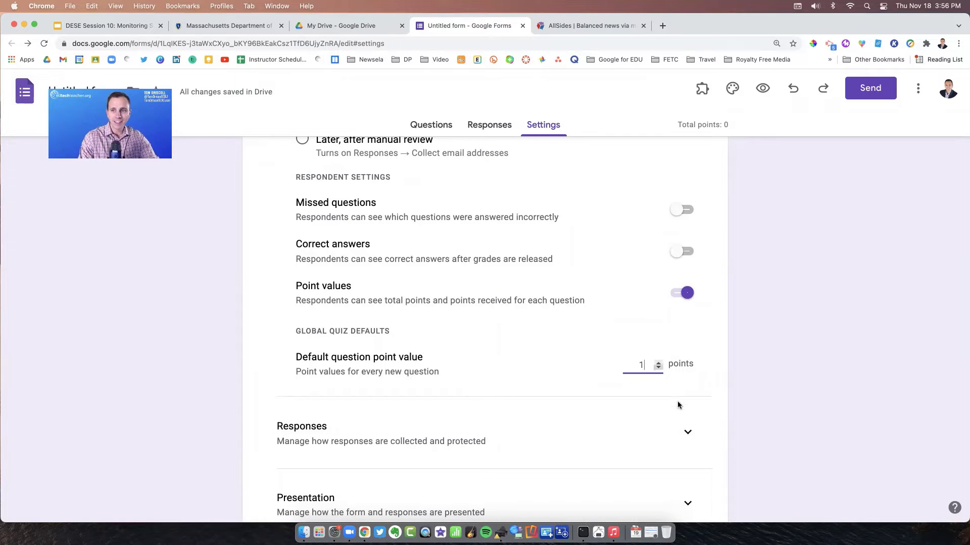
left_click(746, 362)
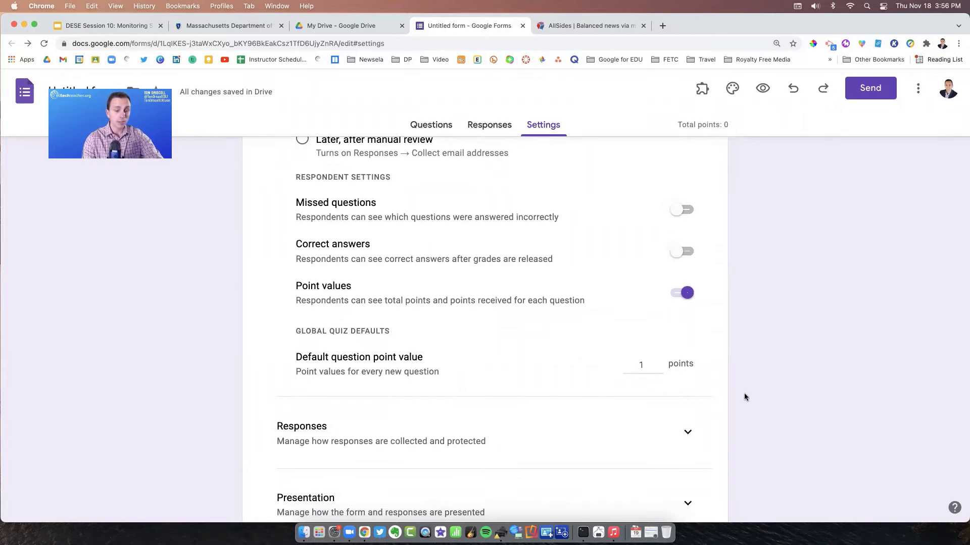
Step: In the Responses settings, set responders to always be sent a copy of their response
scroll(735, 407, "down", 1)
scroll(736, 407, "down", 2)
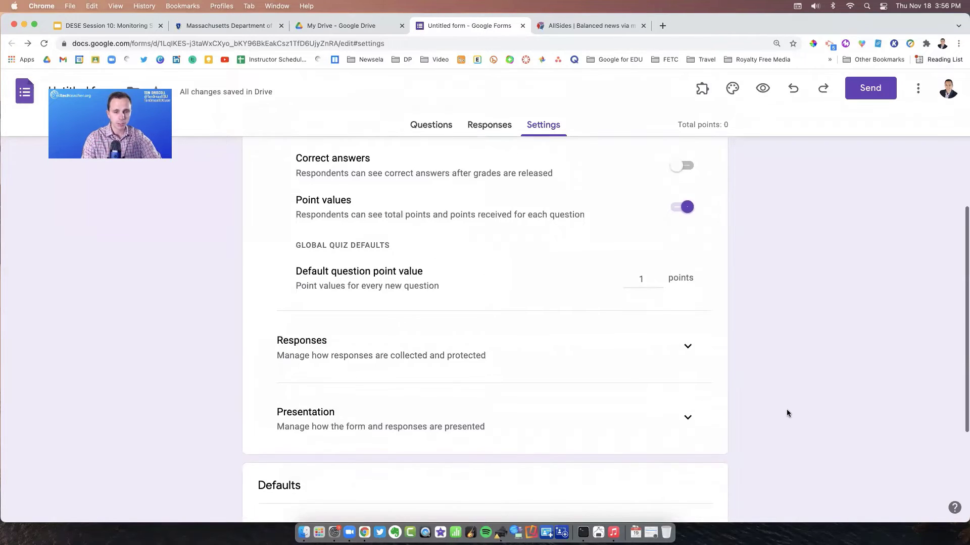
left_click(687, 328)
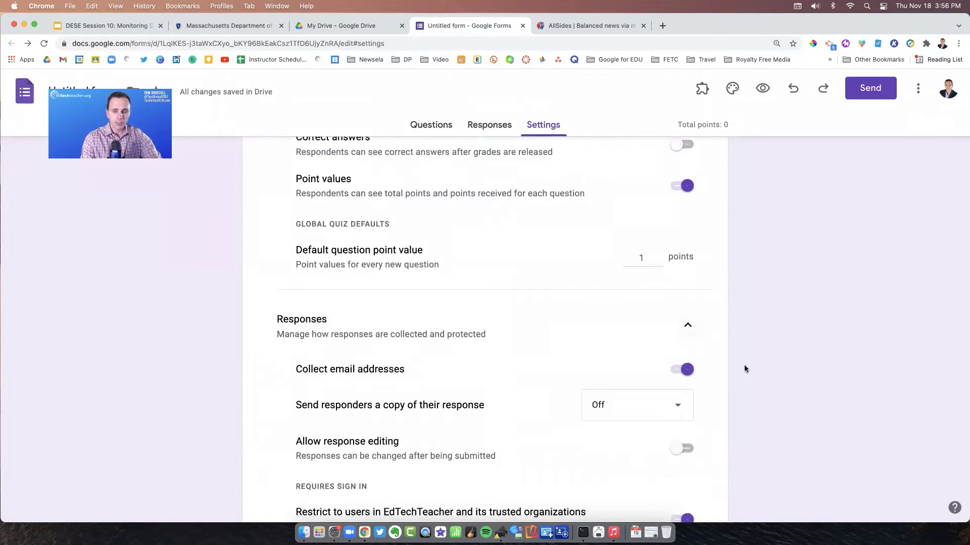
scroll(747, 370, "down", 2)
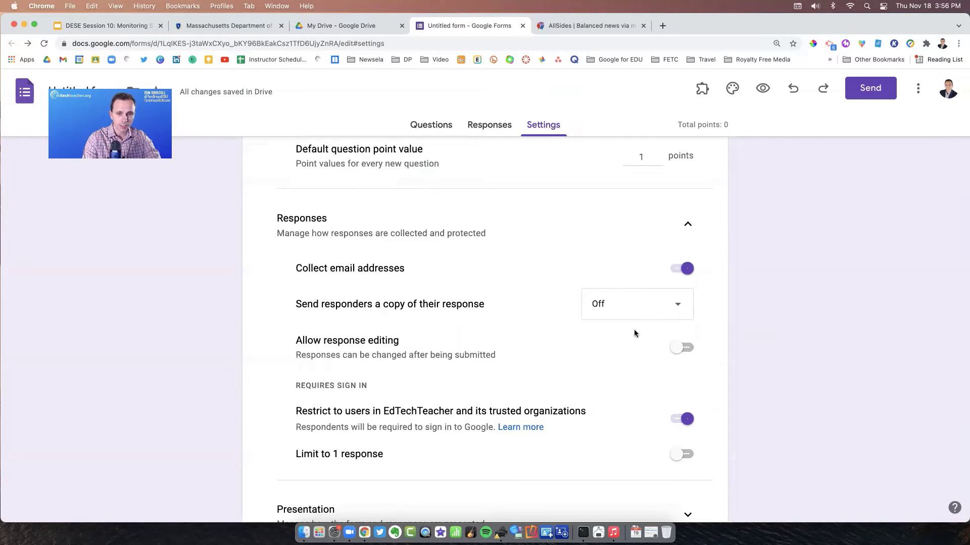
left_click(678, 306)
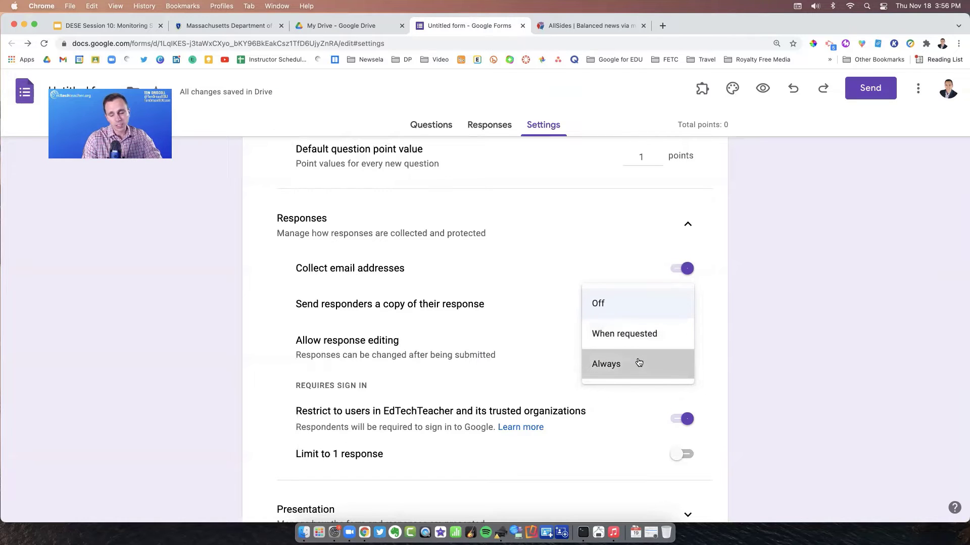
left_click(639, 362)
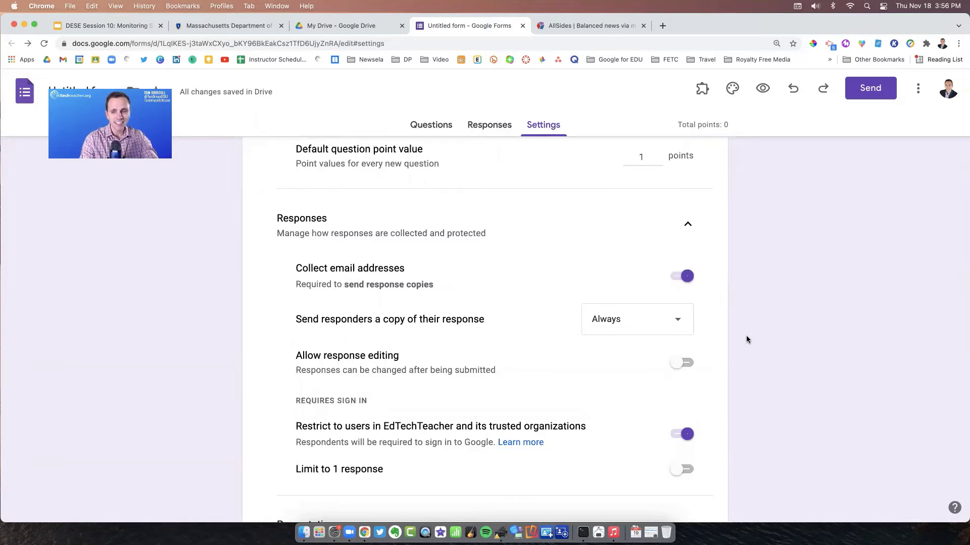
Step: Allow response editing and turn off the restriction to users in EdTechTeacher and its trusted organizations
scroll(731, 333, "down", 2)
left_click(687, 300)
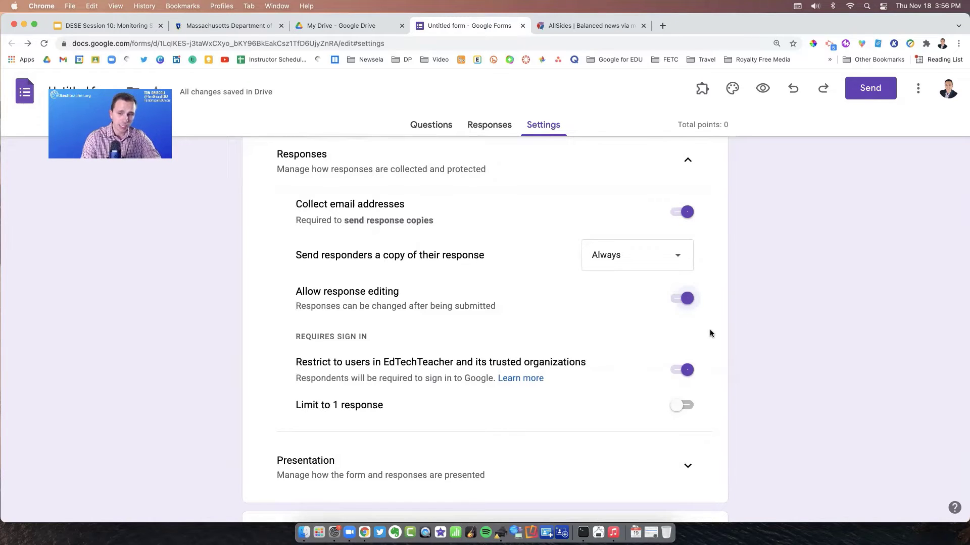
scroll(689, 320, "down", 2)
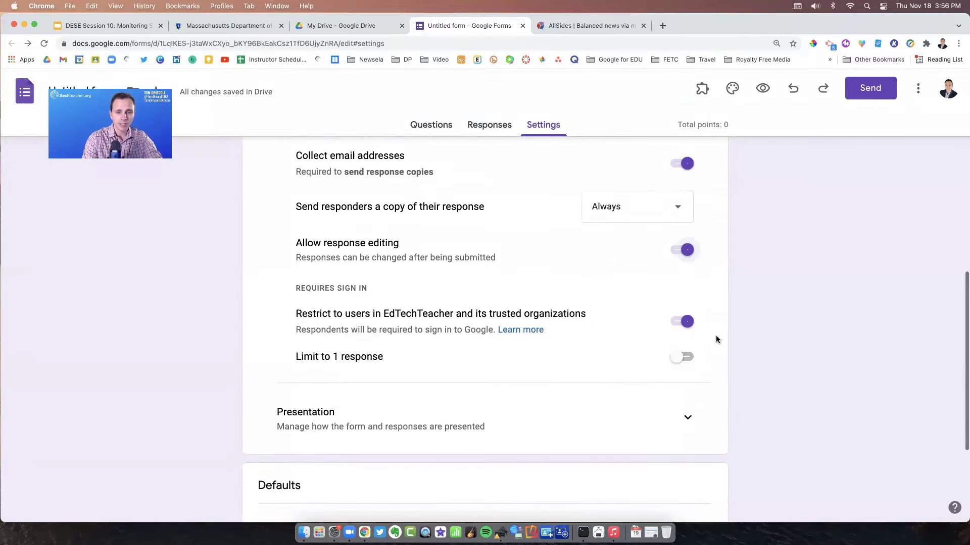
left_click(683, 328)
left_click(682, 327)
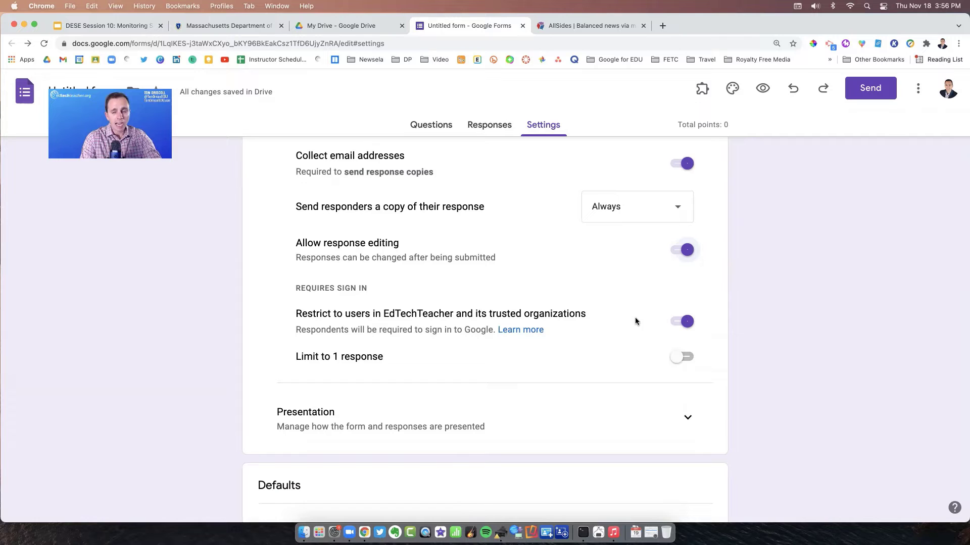
left_click(688, 322)
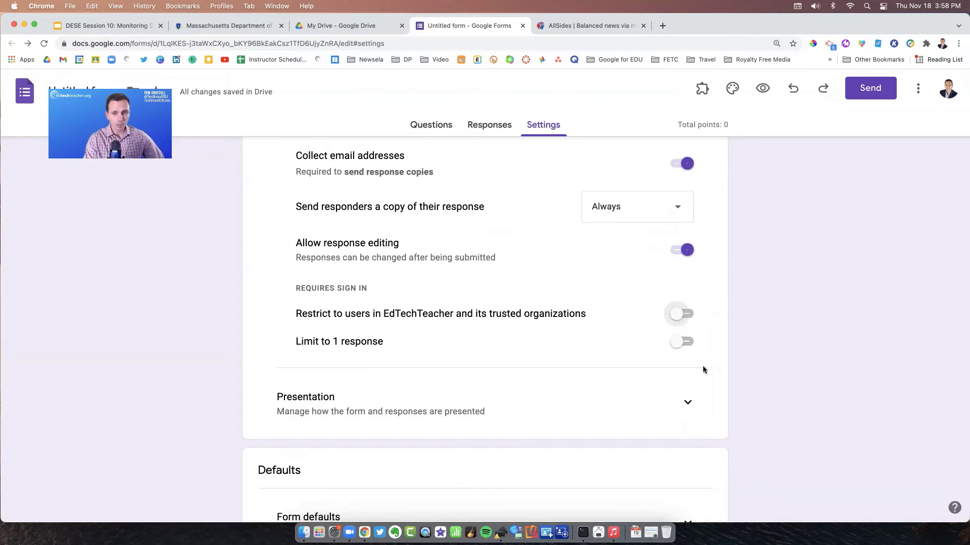
Step: Limit each respondent to 1 response
left_click(692, 346)
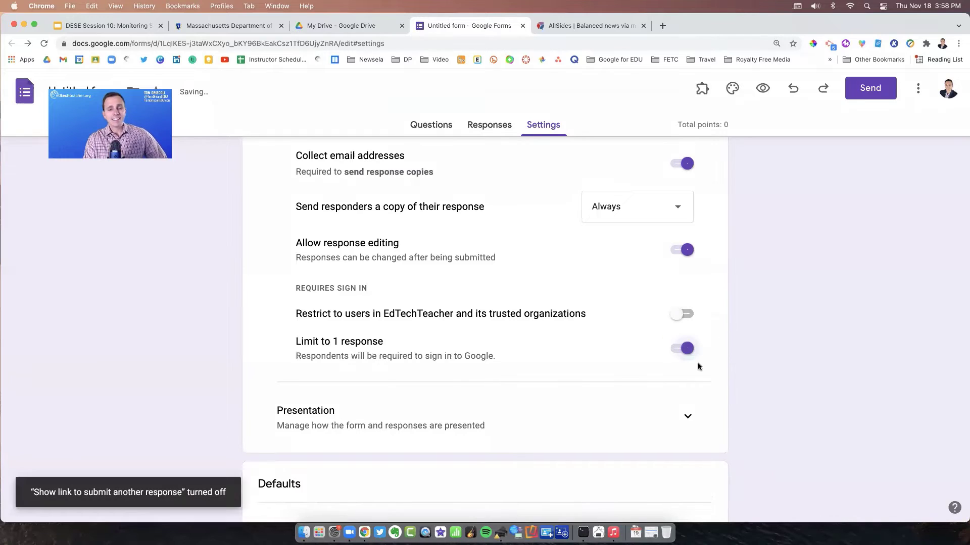
scroll(701, 353, "down", 3)
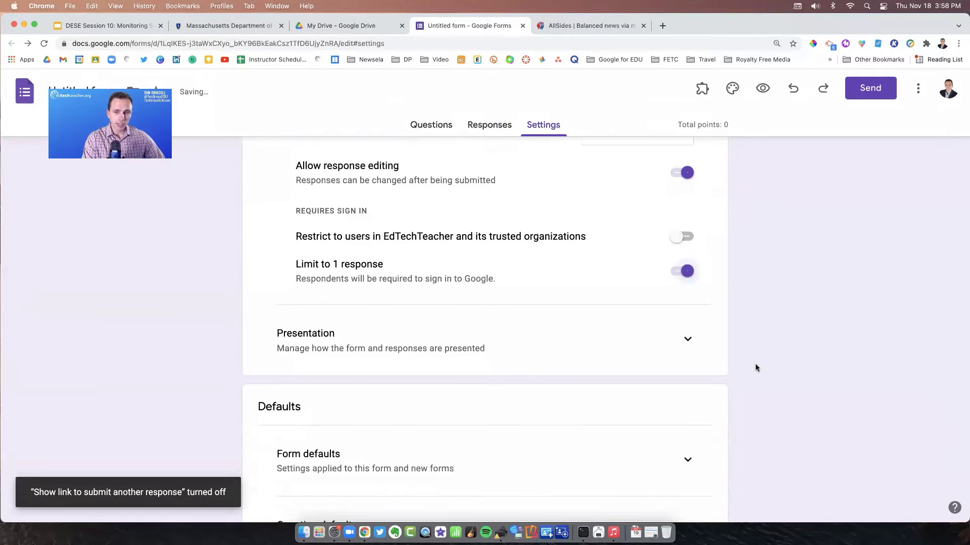
left_click(687, 273)
left_click(685, 265)
Step: In the Presentation settings, turn on Show progress bar and Shuffle question order
scroll(773, 337, "down", 3)
left_click(687, 240)
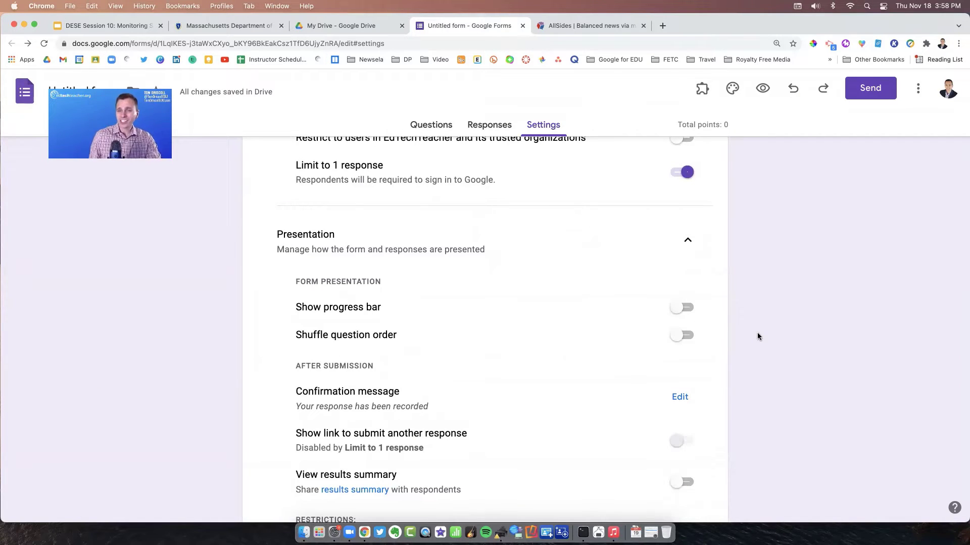
scroll(771, 353, "down", 3)
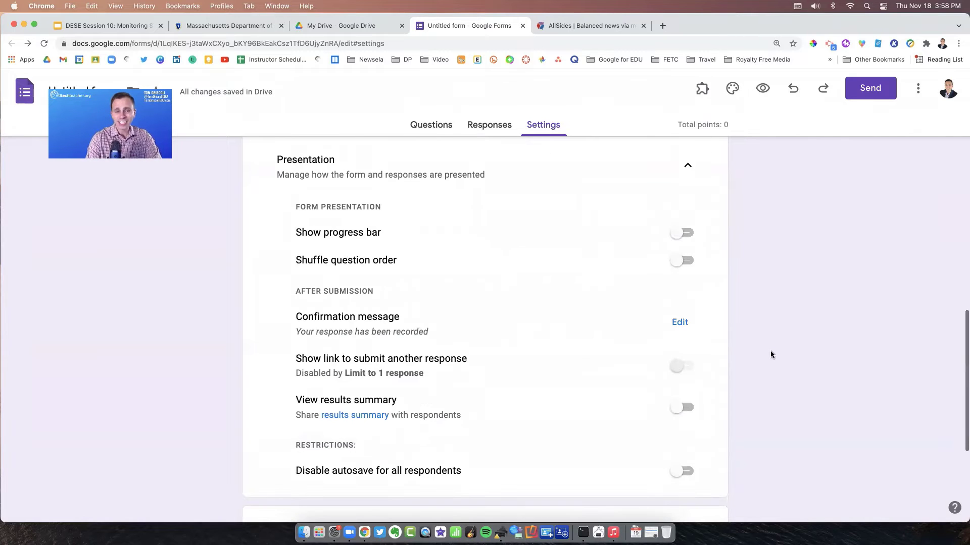
scroll(771, 355, "up", 1)
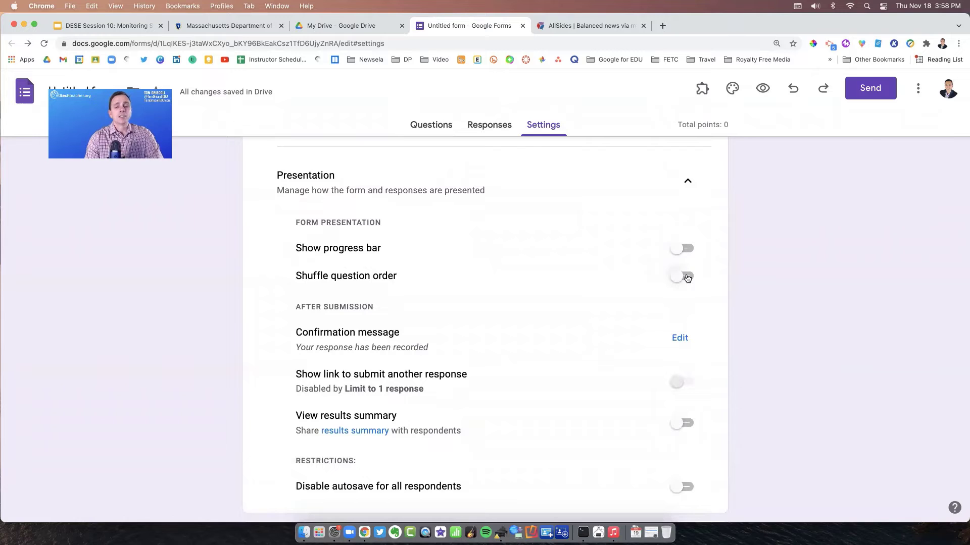
left_click(683, 249)
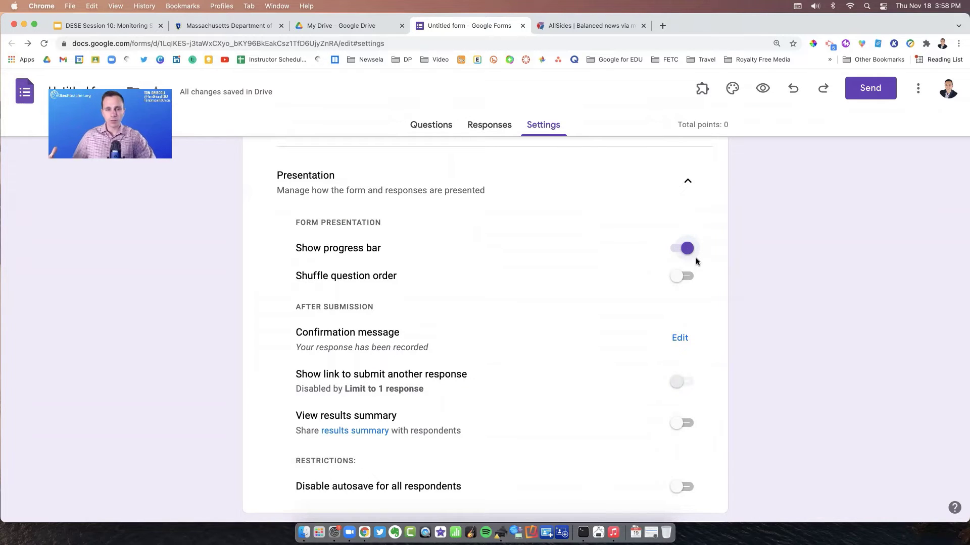
left_click(681, 281)
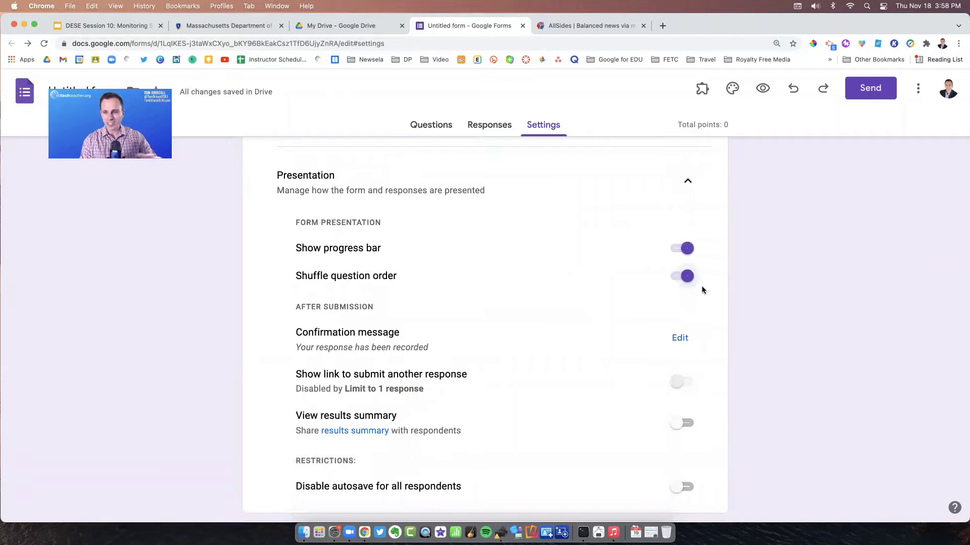
Step: In the form defaults, turn on collecting email addresses by default
scroll(710, 299, "down", 3)
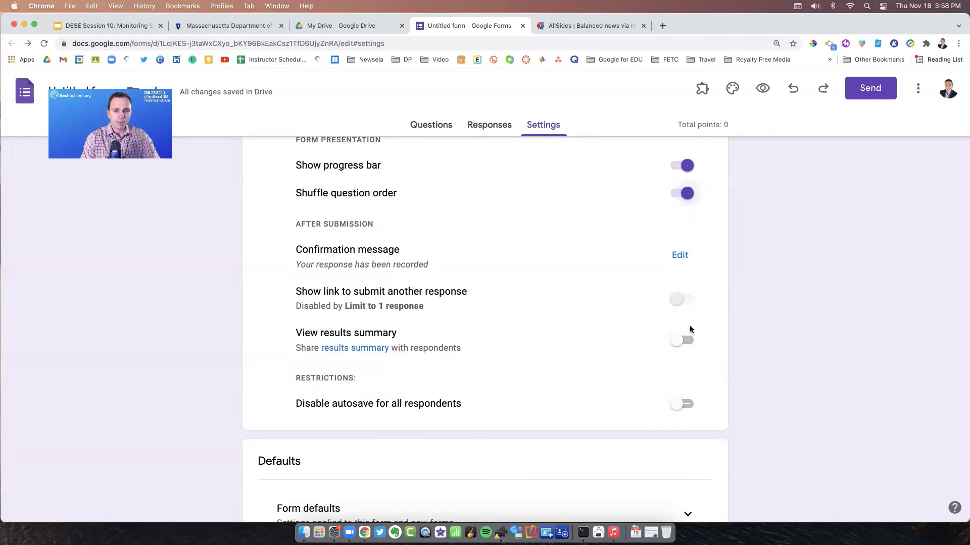
scroll(689, 325, "down", 1)
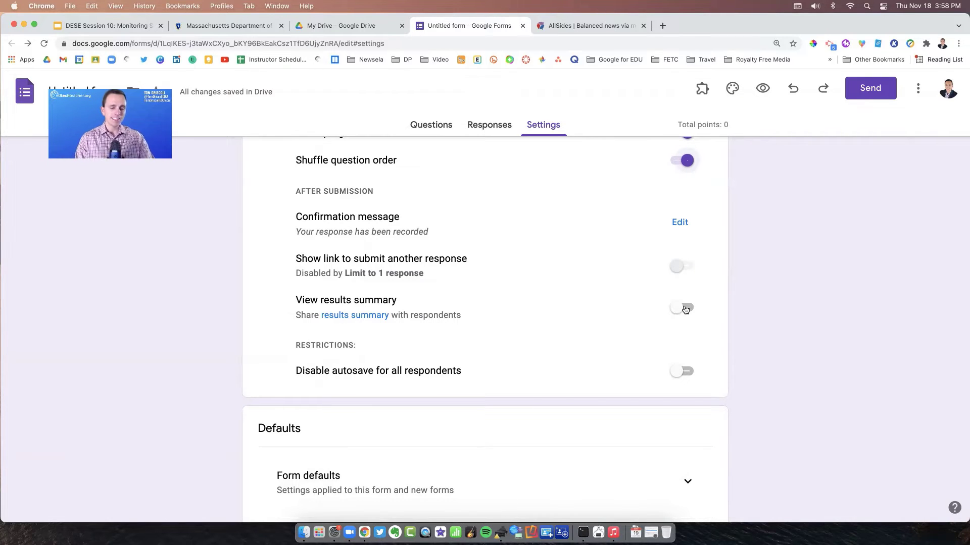
scroll(679, 313, "down", 4)
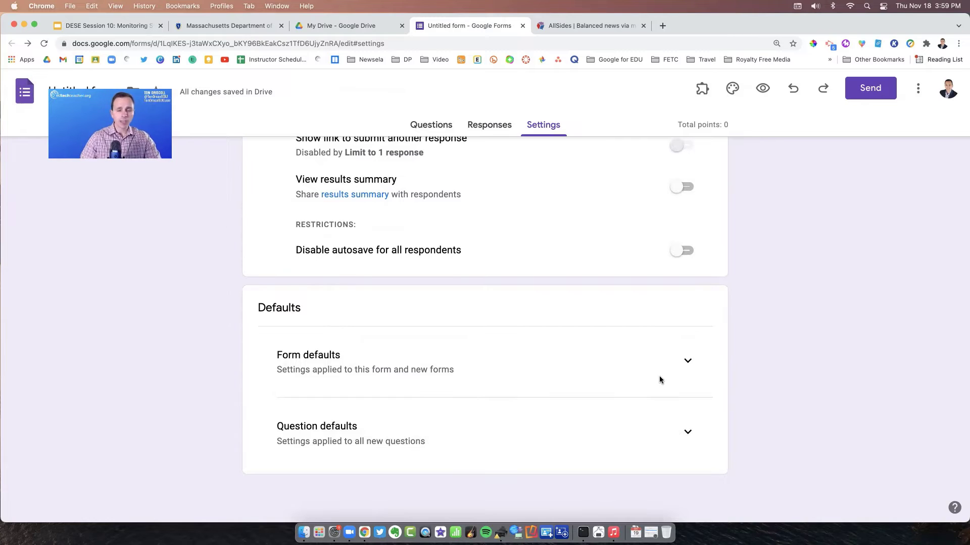
left_click(694, 366)
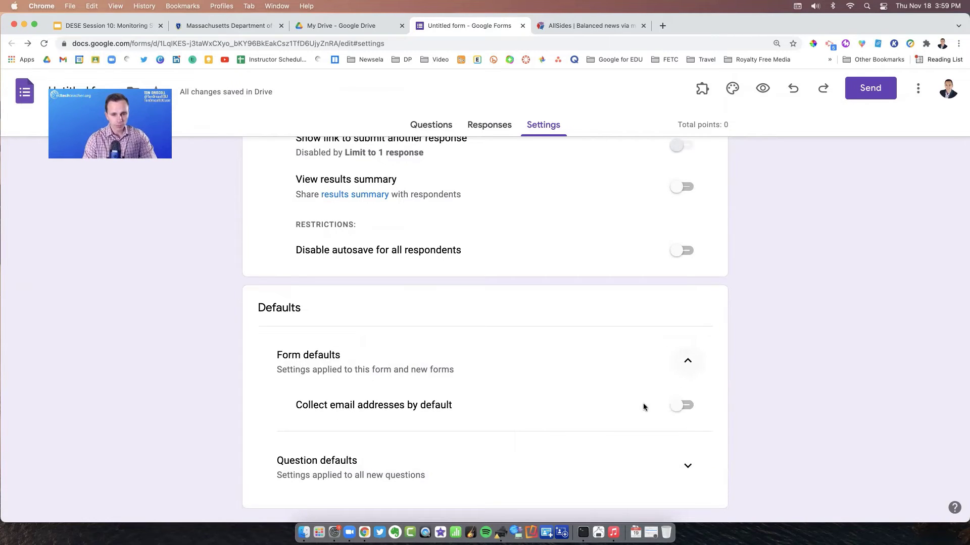
left_click(684, 406)
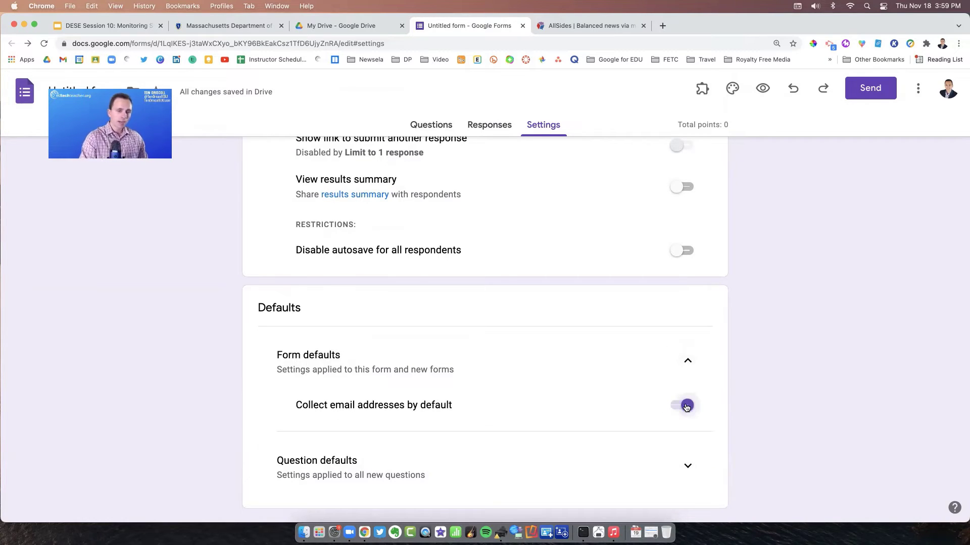
Step: In the question defaults, turn on making questions required by default
scroll(710, 419, "down", 1)
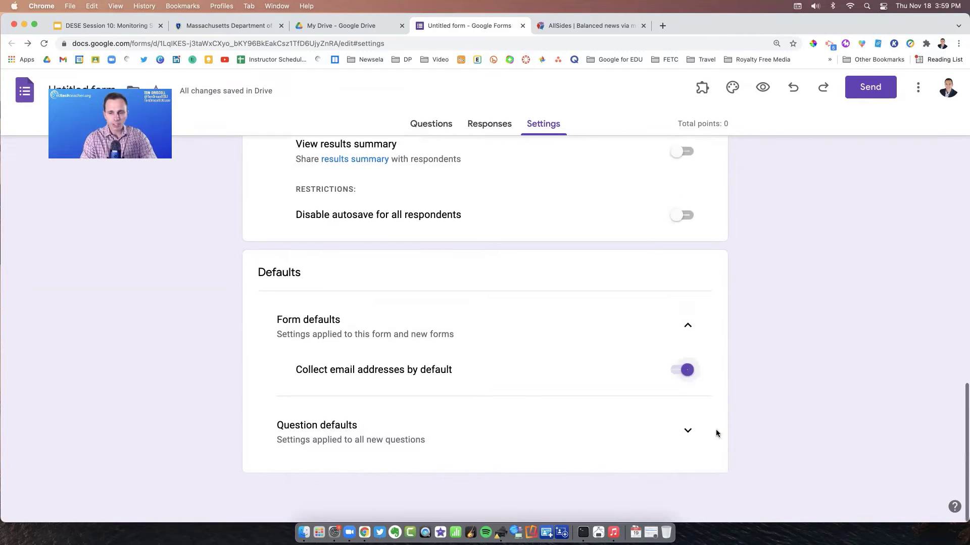
left_click(687, 431)
scroll(706, 429, "down", 1)
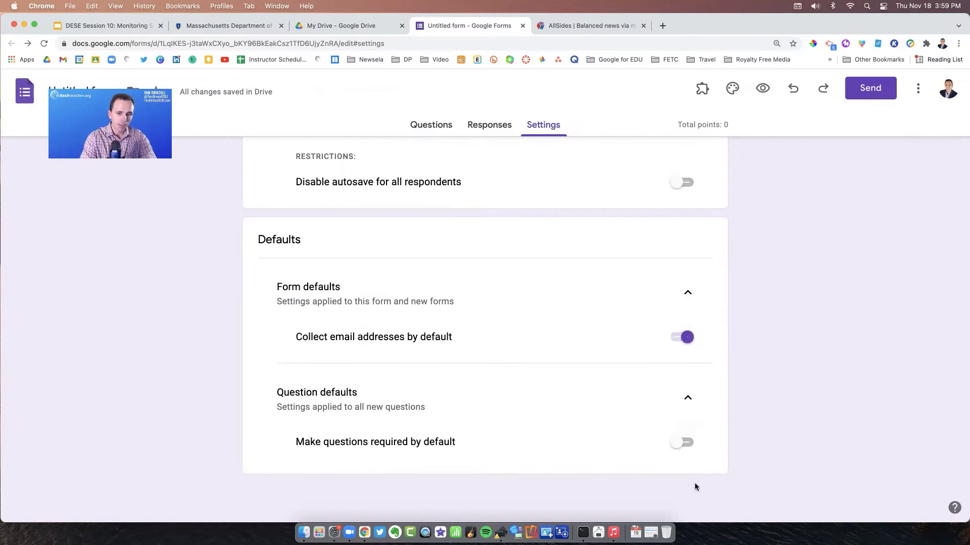
left_click(681, 442)
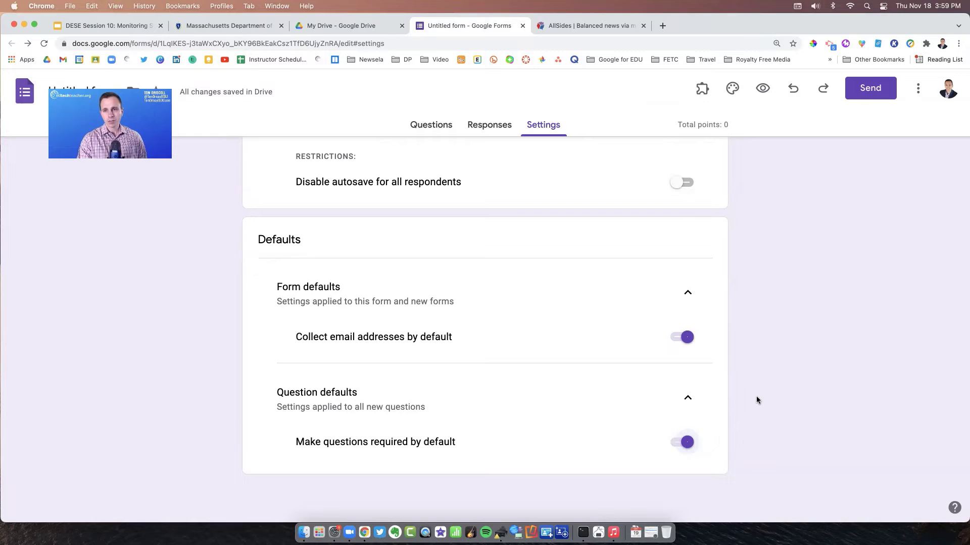
scroll(756, 398, "up", 15)
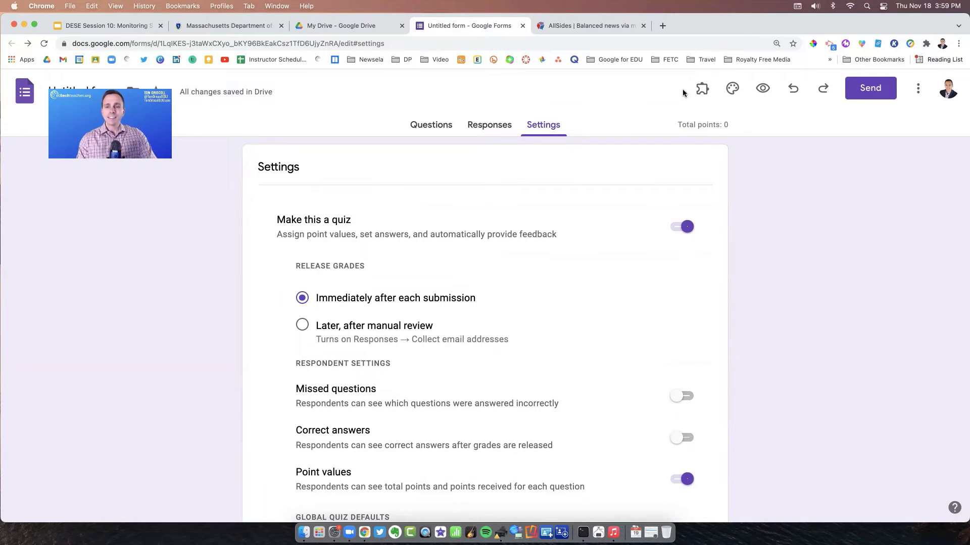
Step: Enable the Certify'em add-on for this quiz and dismiss its message
left_click(698, 91)
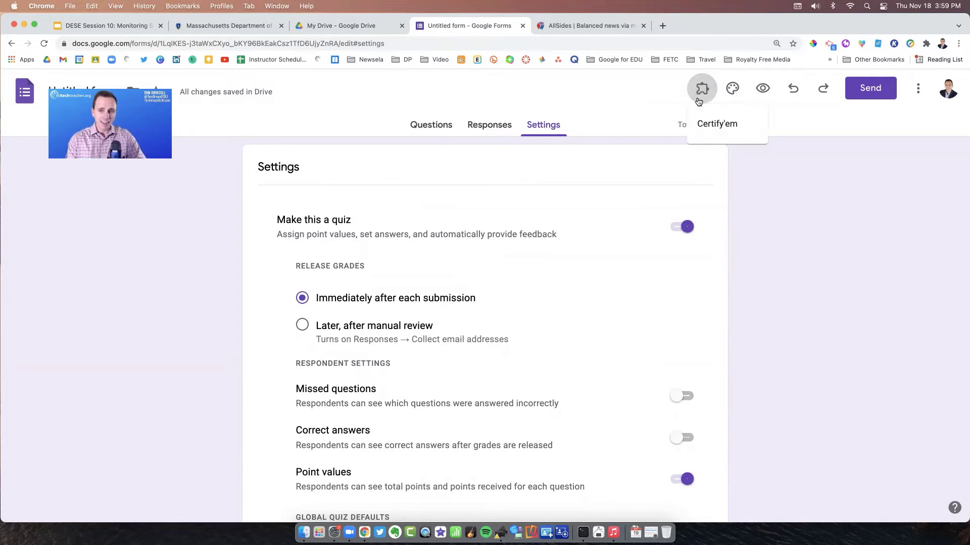
left_click(704, 125)
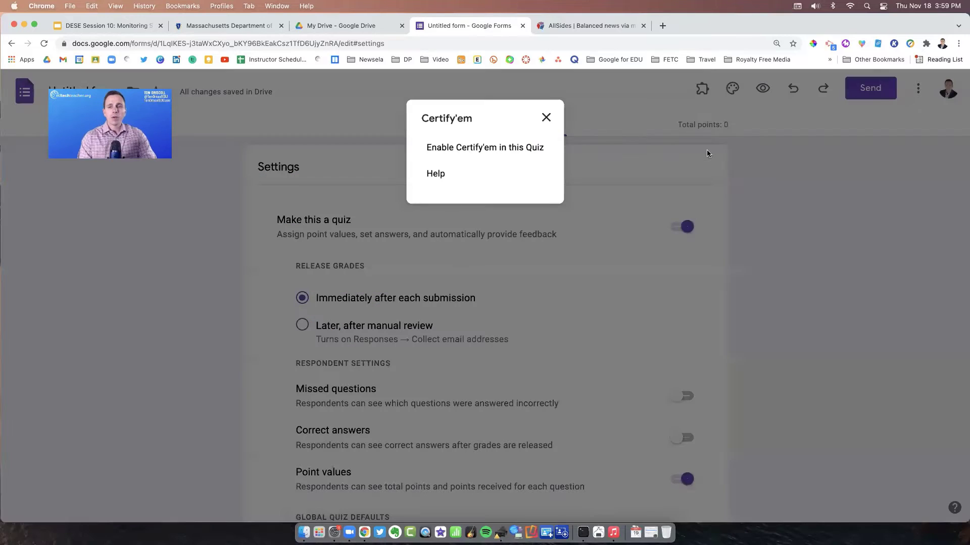
left_click(490, 148)
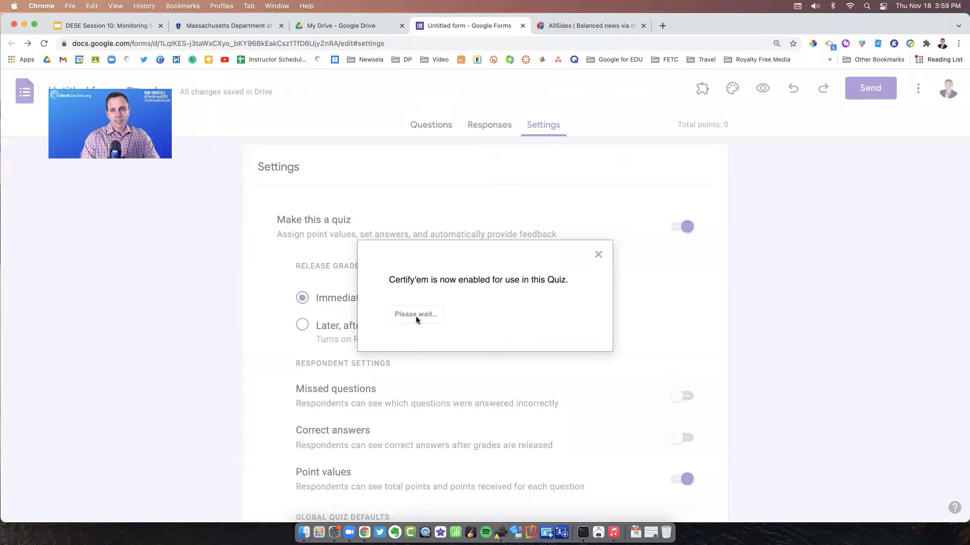
left_click(599, 255)
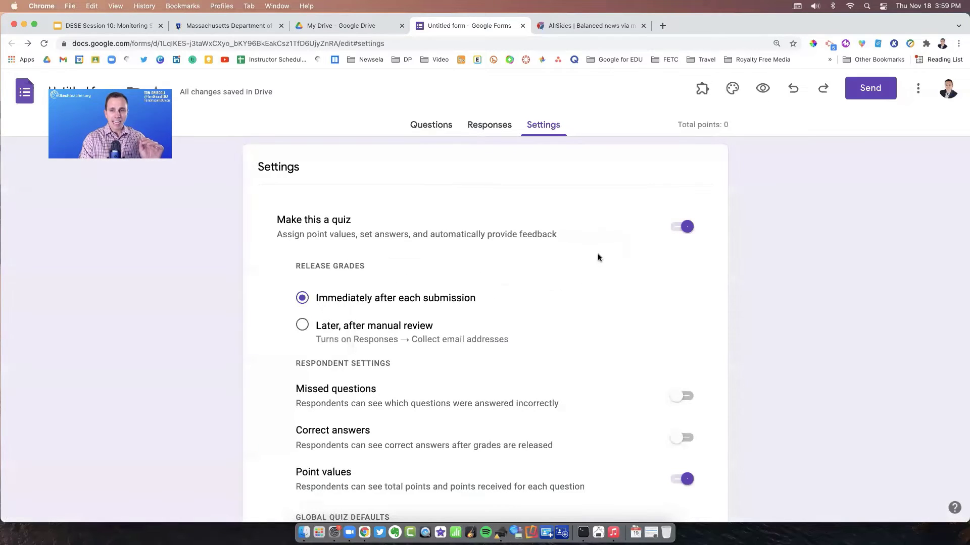
Step: Reopen the Certify'em add-on options, close them and minimize the add-on's floating window
left_click(702, 89)
left_click(720, 127)
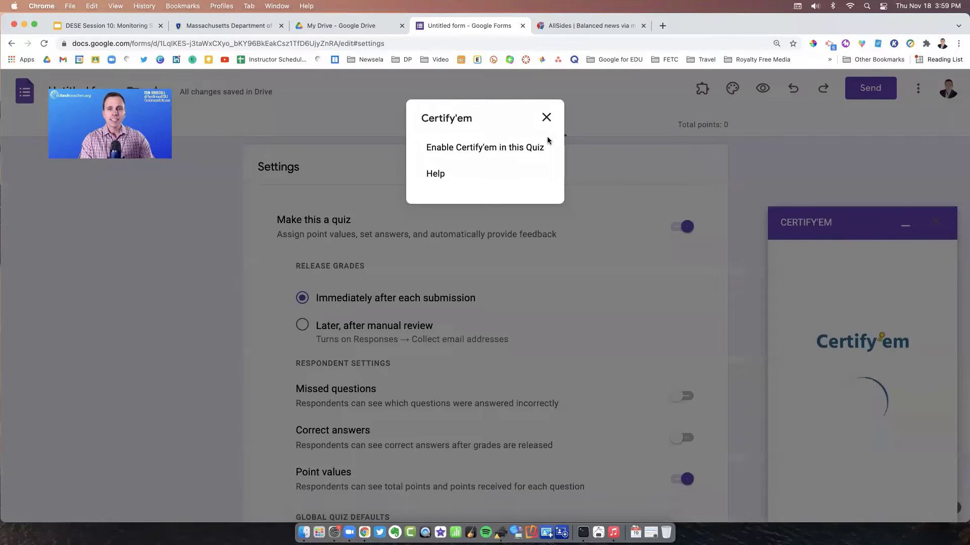
left_click(546, 119)
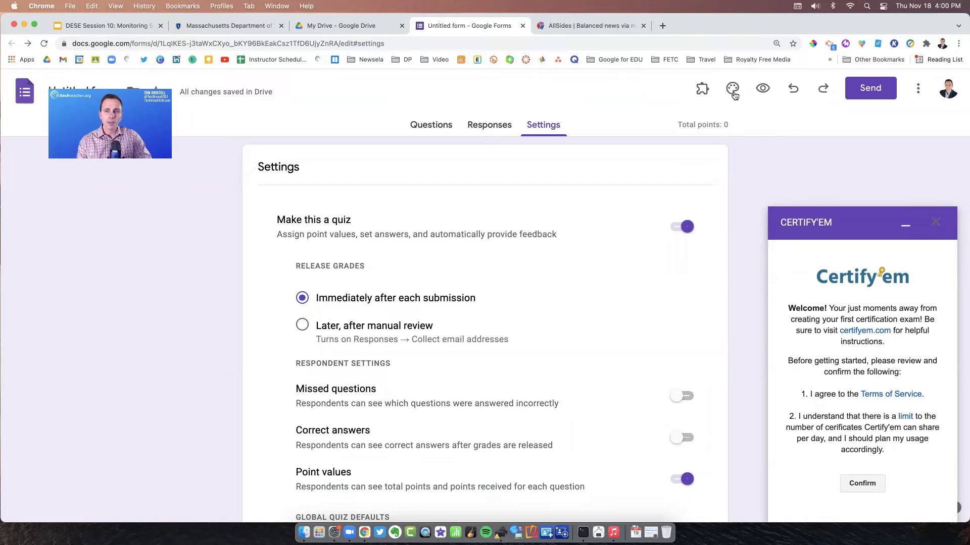
left_click(905, 226)
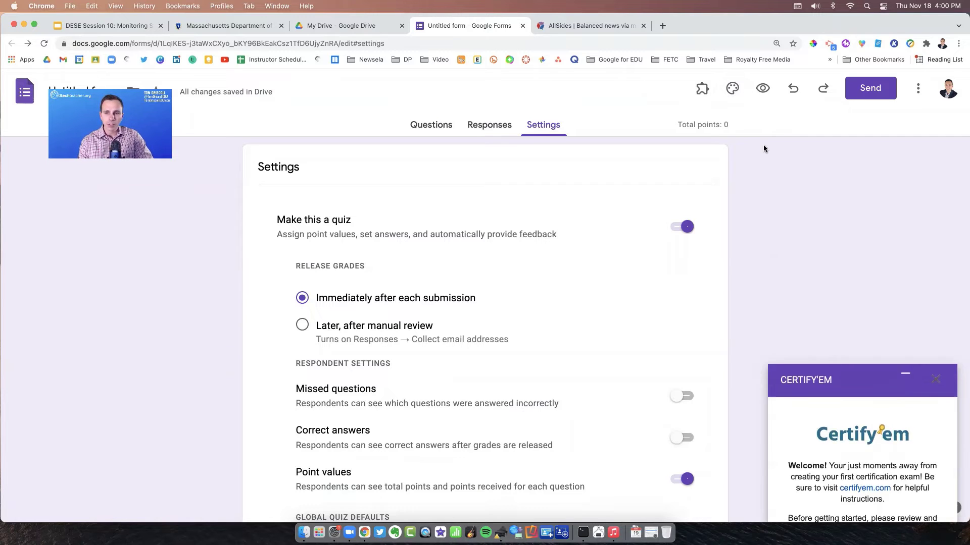
Step: Set the form's header image to the basketball player shooting at a hoop from the Sports and games themes
left_click(732, 88)
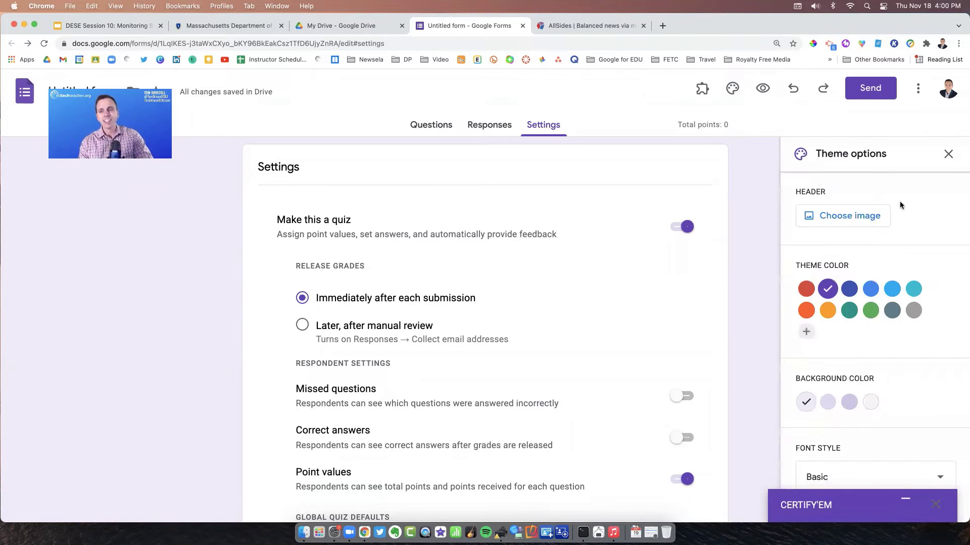
left_click(846, 219)
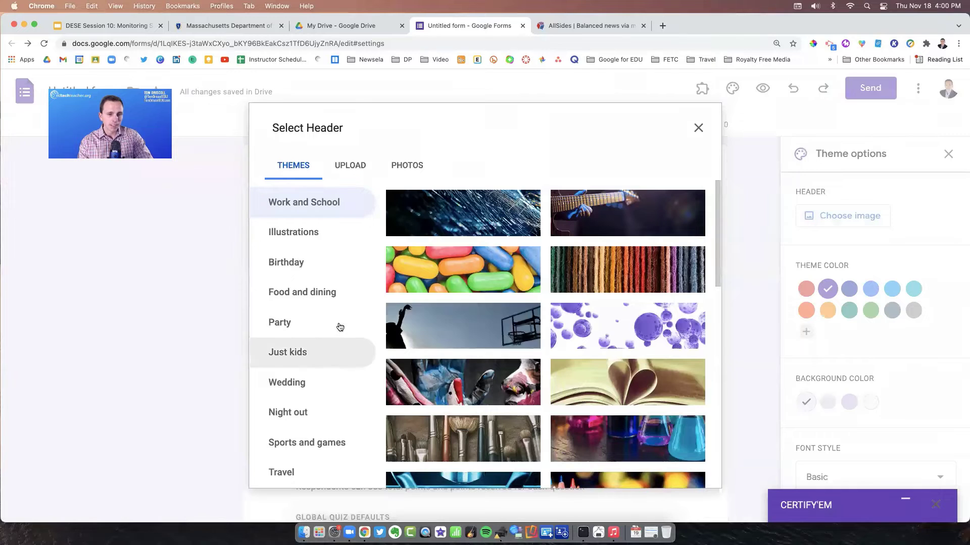
scroll(332, 326, "down", 3)
left_click(323, 308)
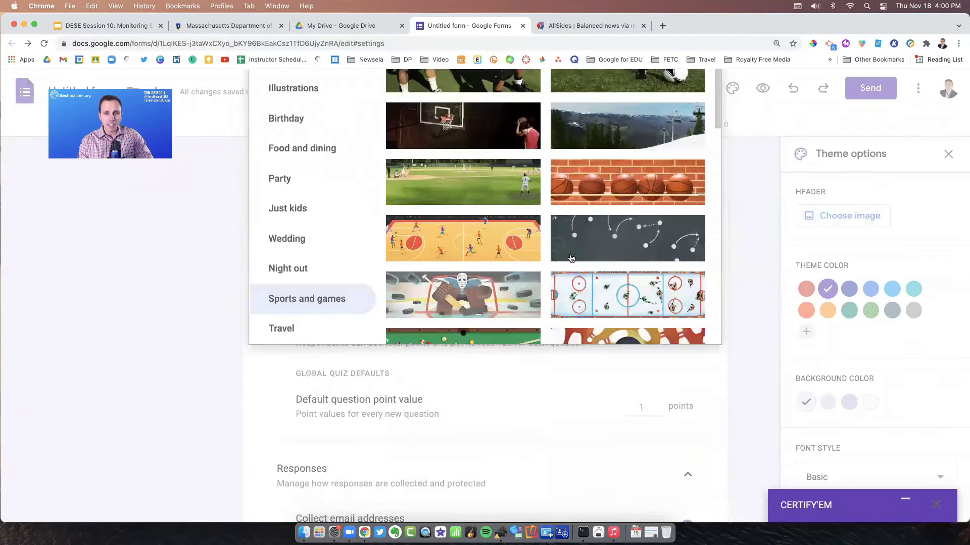
scroll(525, 277, "up", 1)
left_click(526, 159)
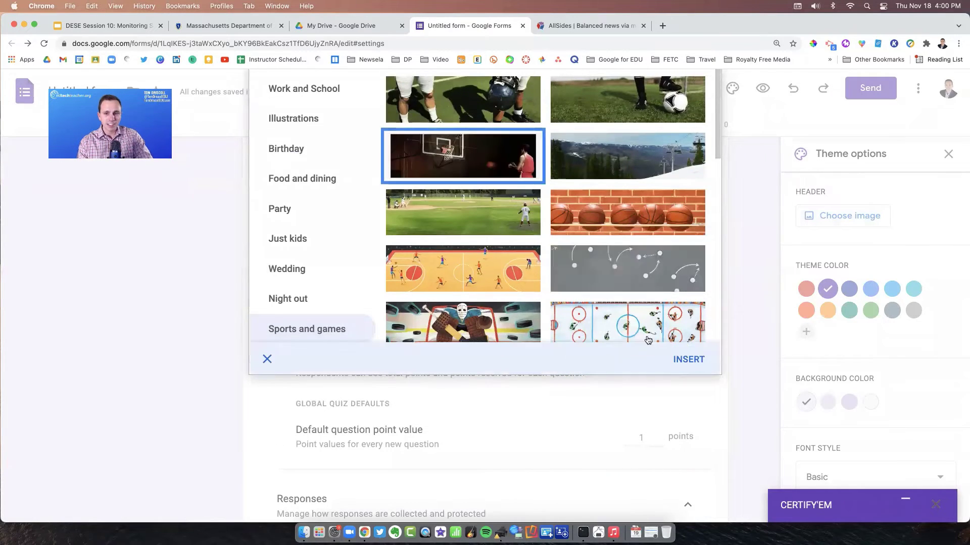
left_click(688, 359)
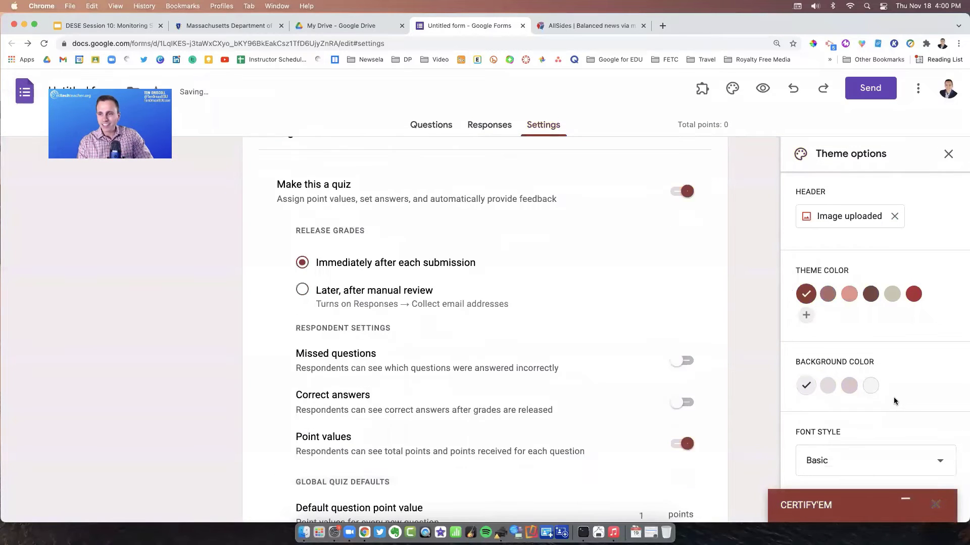
Step: View the font style choices for the form theme and close the theme options
left_click(887, 459)
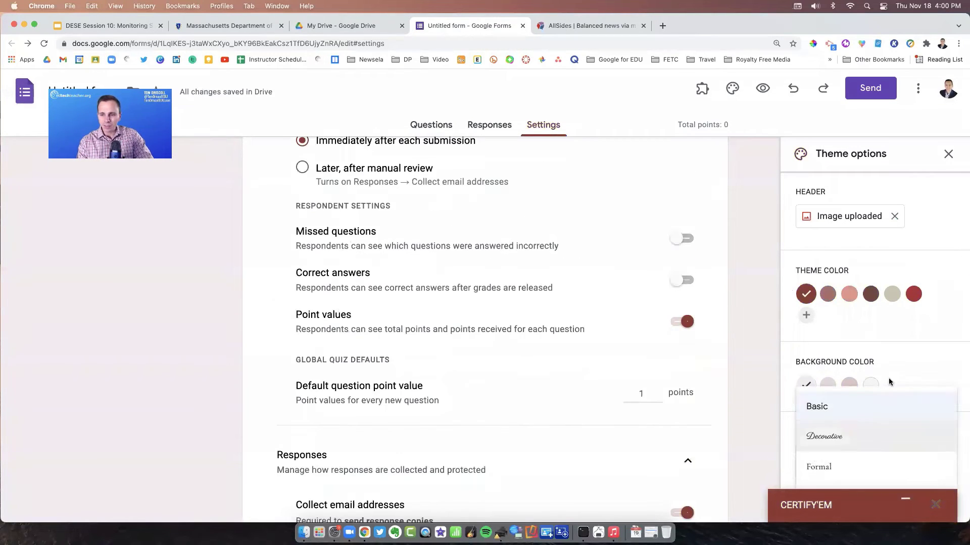
left_click(947, 155)
left_click(948, 154)
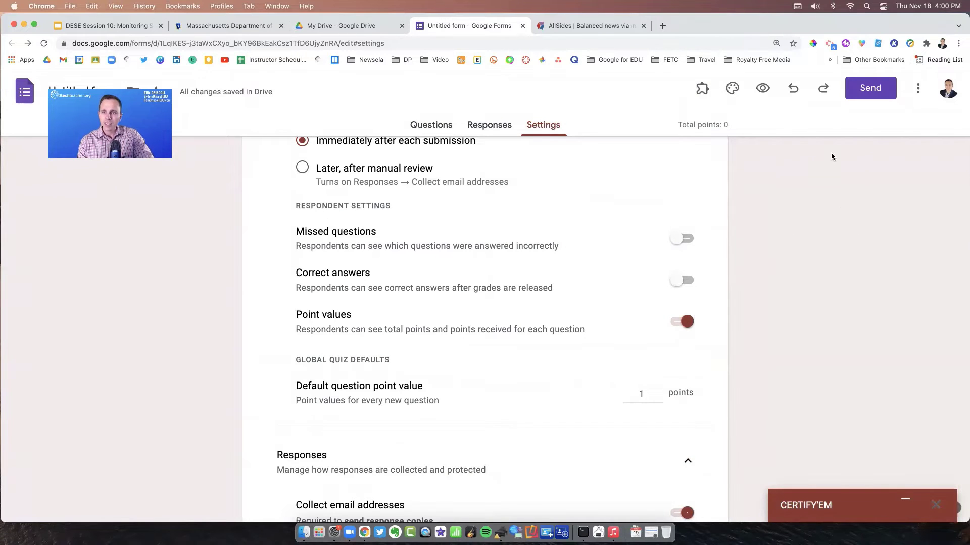
Step: Preview the form from header to last question as respondents see it, and return to the form editor
left_click(763, 89)
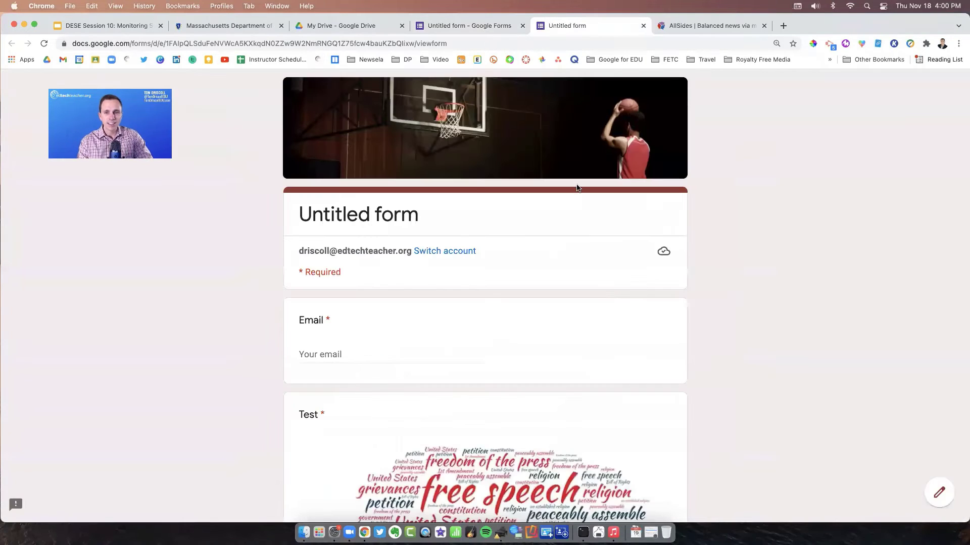
scroll(546, 186, "up", 1)
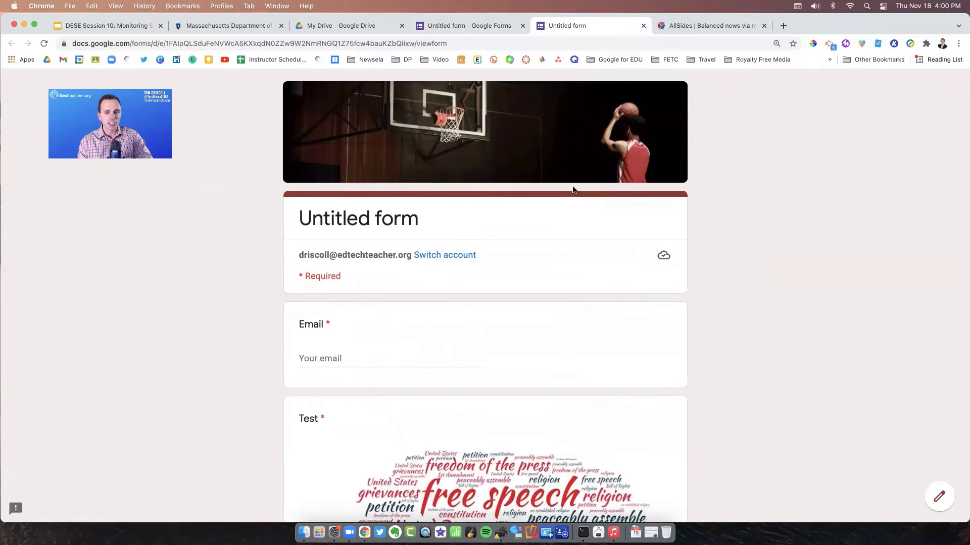
scroll(548, 177, "down", 15)
scroll(198, 77, "up", 15)
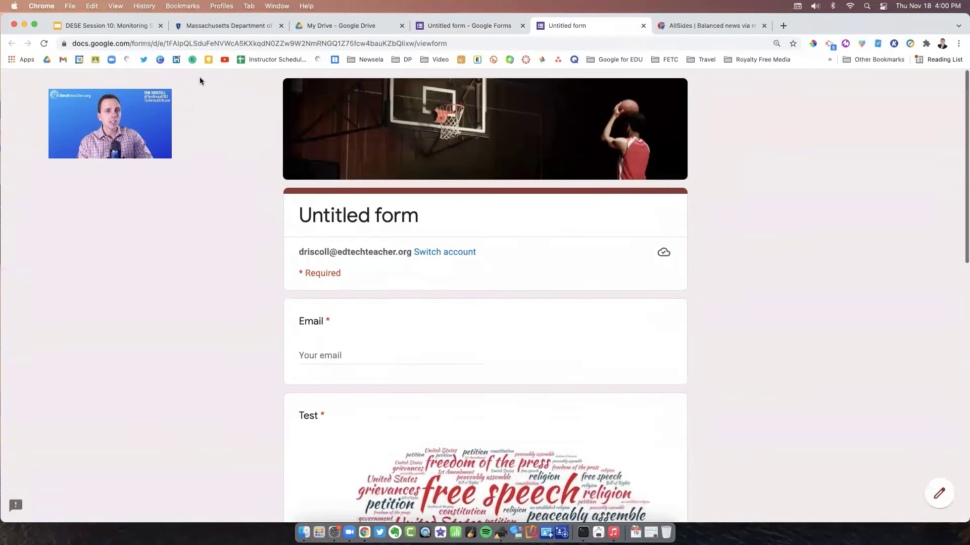
left_click(475, 25)
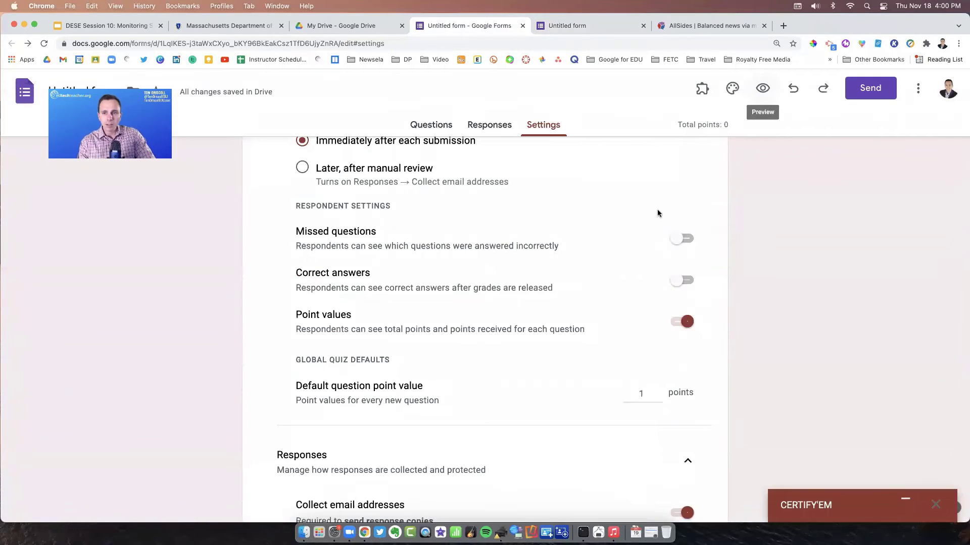
Step: Review the form settings and the additional form actions, such as making a copy, pre-filled link and adding collaborators
scroll(823, 325, "down", 10)
scroll(879, 313, "up", 15)
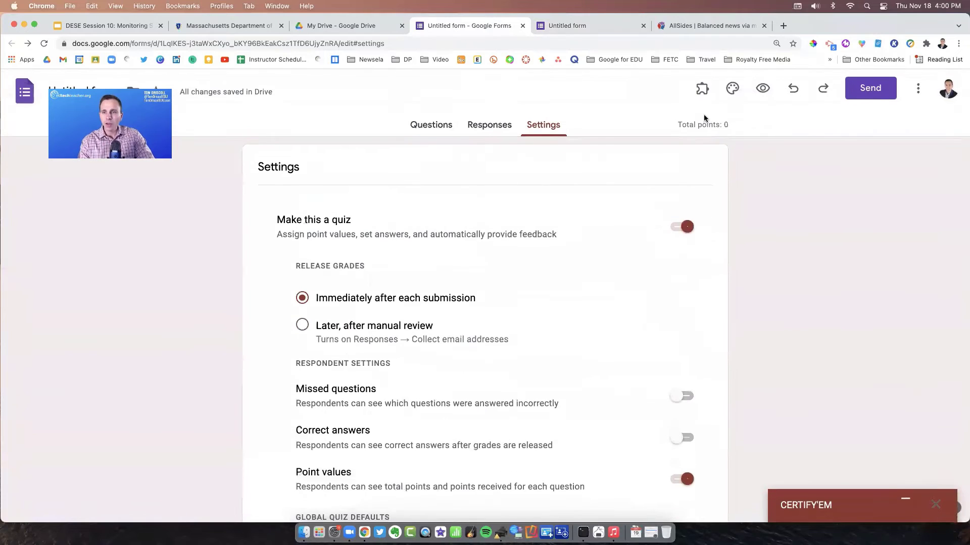
left_click(917, 90)
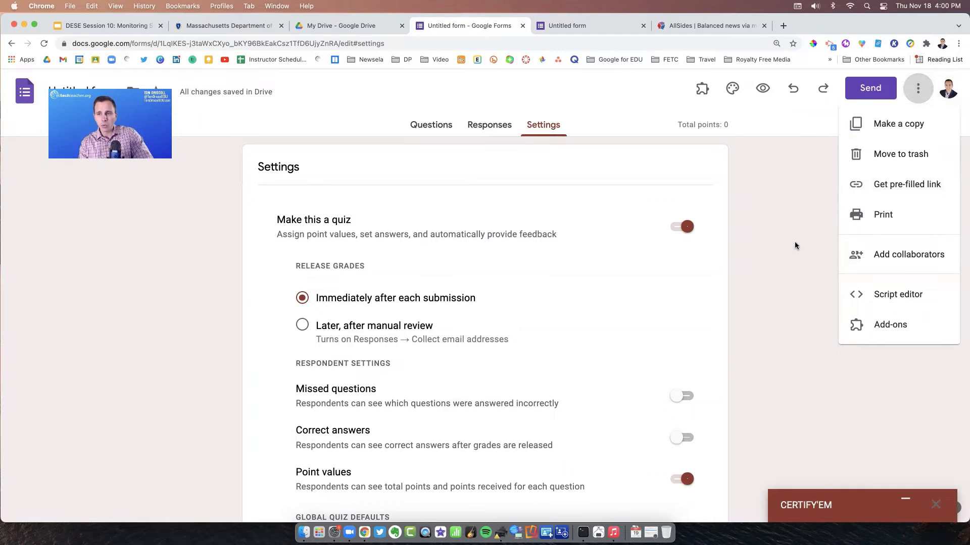
left_click(789, 221)
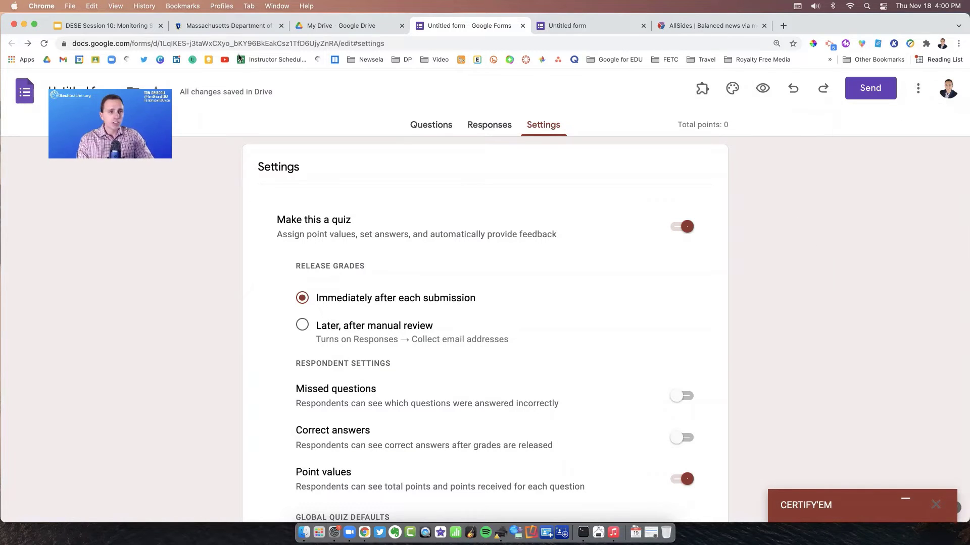
Step: Switch to the session presentation in Google Slides and show the Google for Education slide with the slides link
left_click(130, 26)
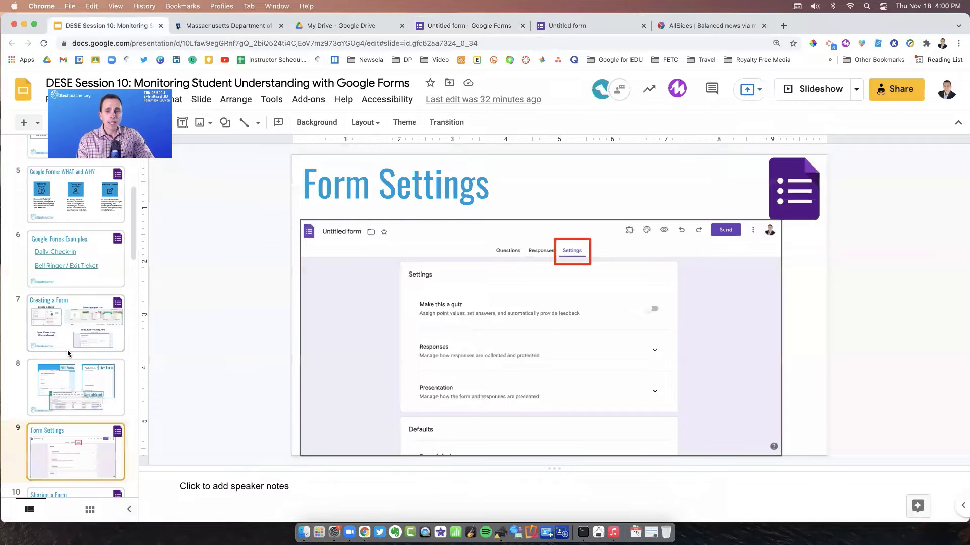
scroll(106, 380, "down", 1)
scroll(106, 379, "up", 5)
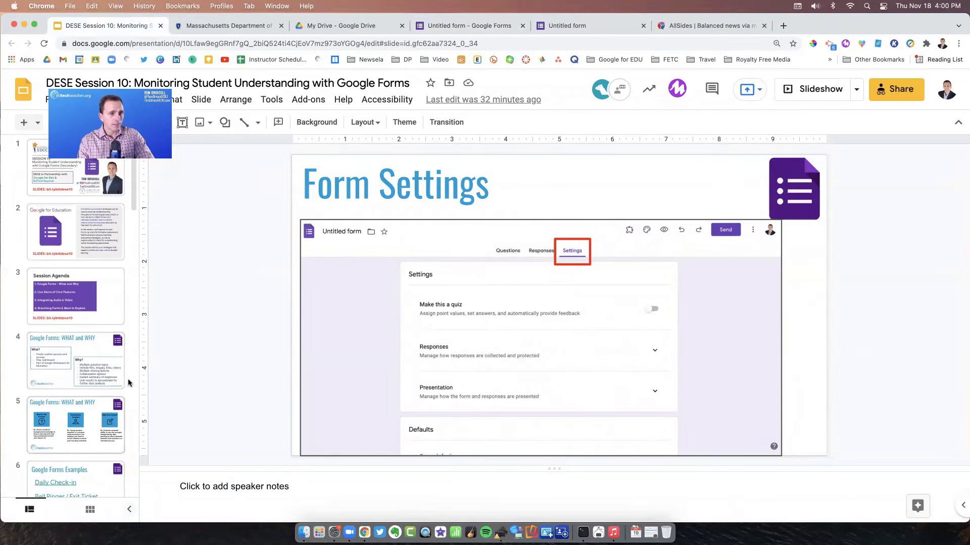
left_click(74, 232)
left_click(399, 430)
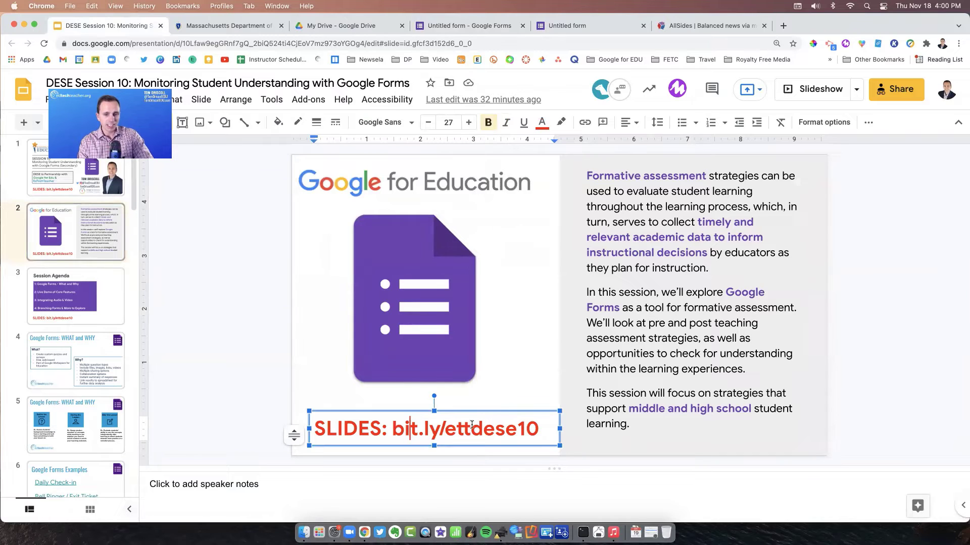
Step: Review the slides on form settings, sharing, editing and quizzes, ending at the Creating a Pre-Filled Link slide
scroll(79, 355, "down", 6)
scroll(80, 355, "down", 3)
left_click(84, 376)
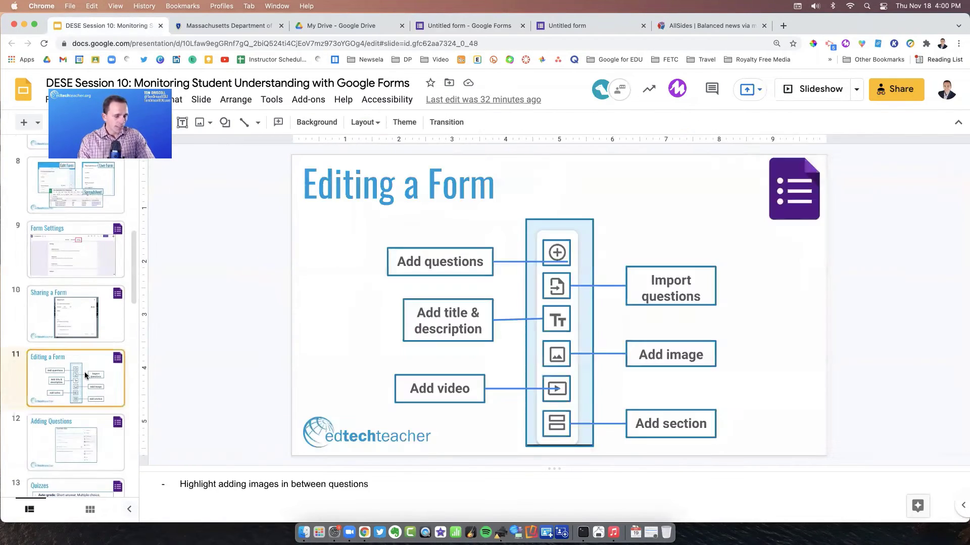
left_click(80, 319)
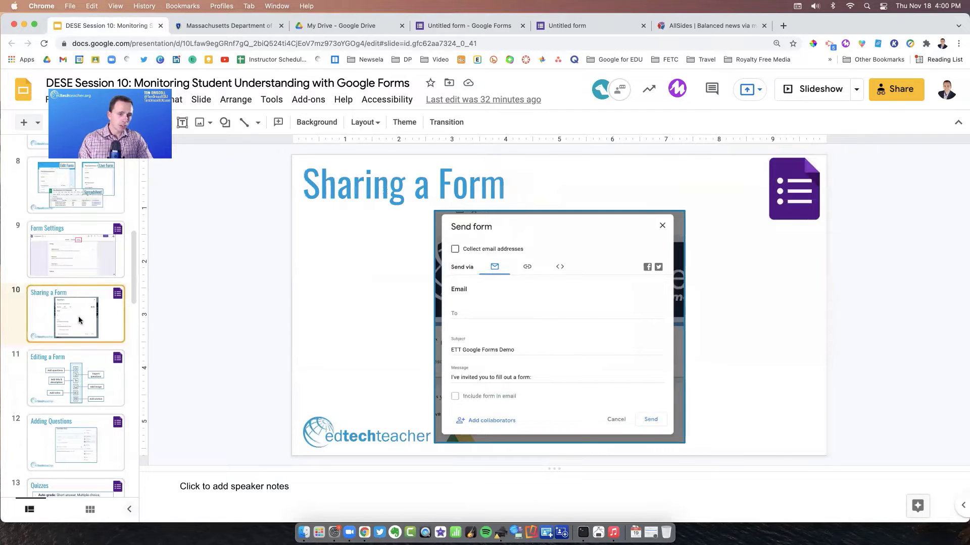
key("Up")
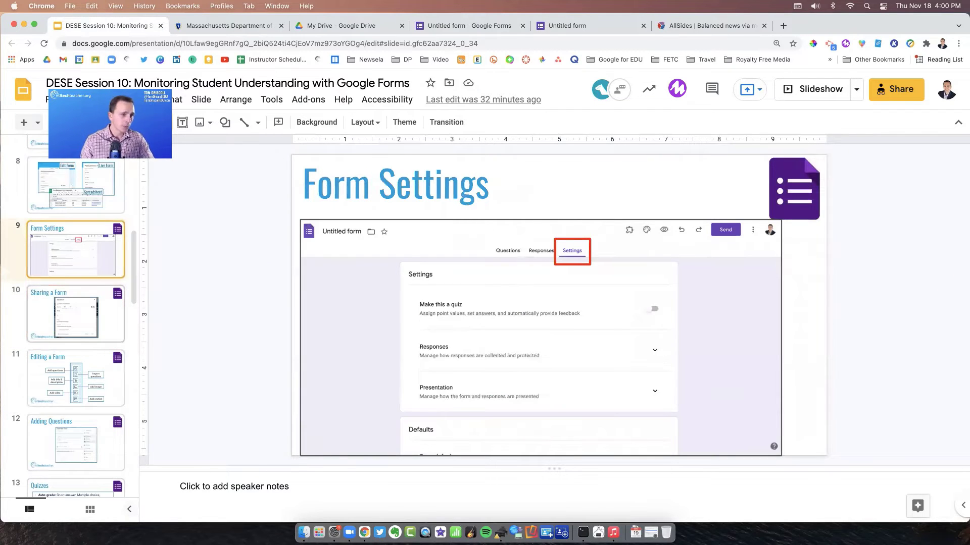
key("Down")
key("Down")
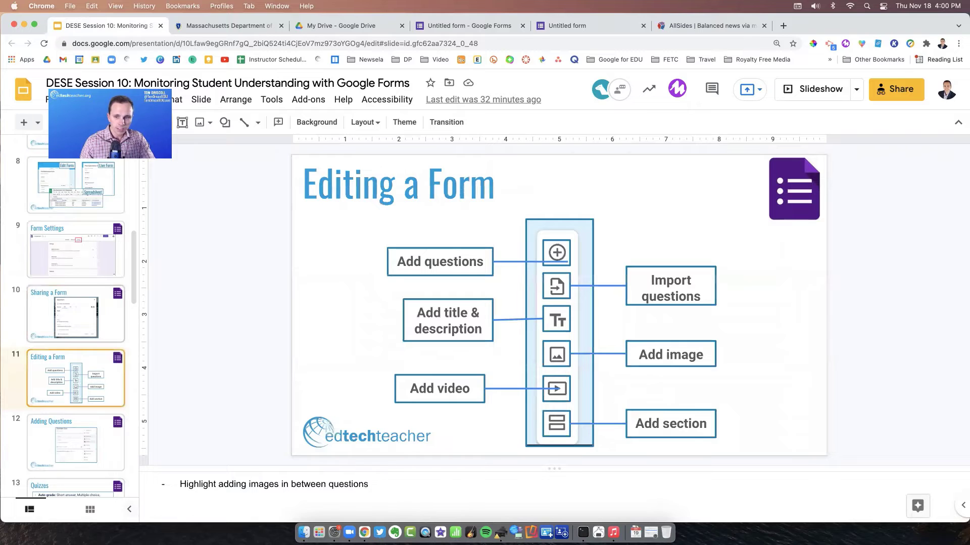
key("Down")
key("Down")
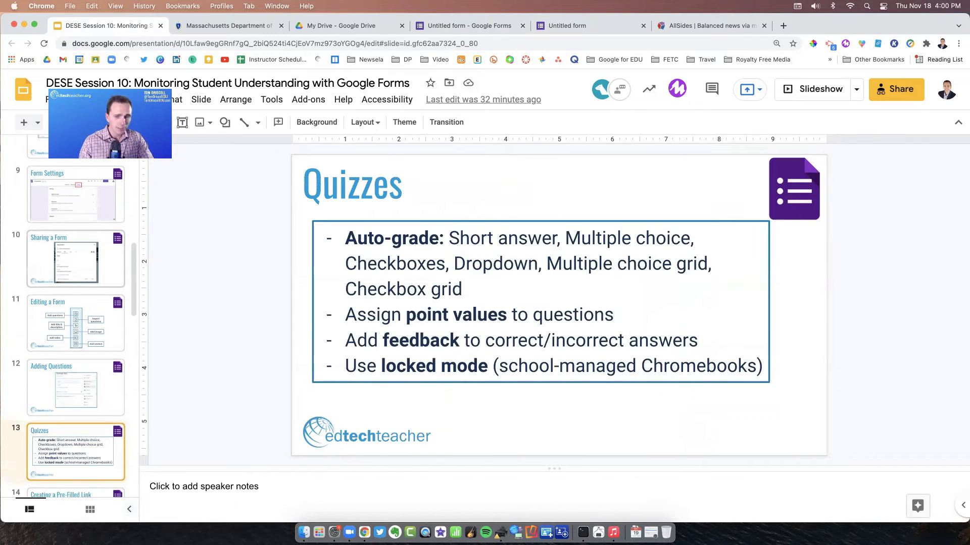
key("Down")
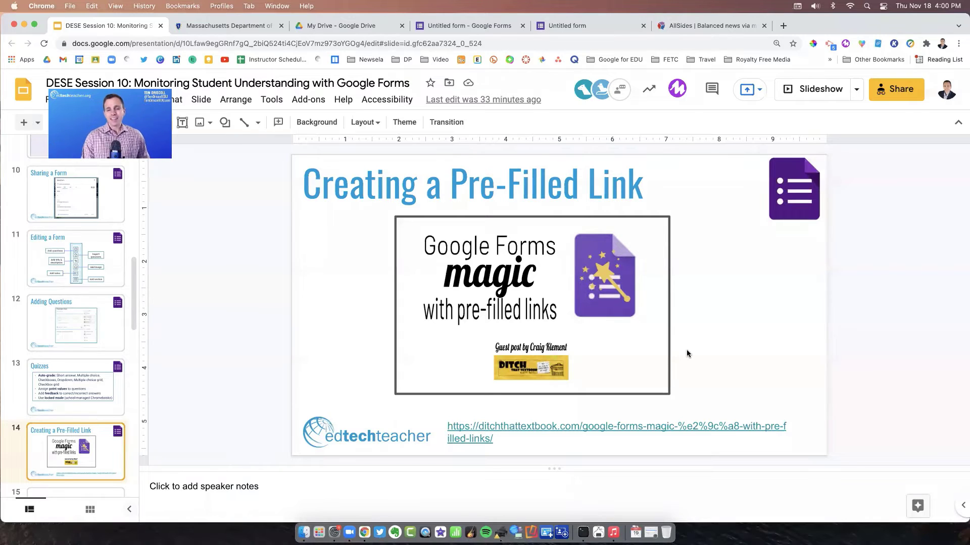
Step: Open the article linked on the pre-filled link slide and examine its sample form and sample spreadsheet with pre-filled links
left_click(587, 328)
left_click(478, 405)
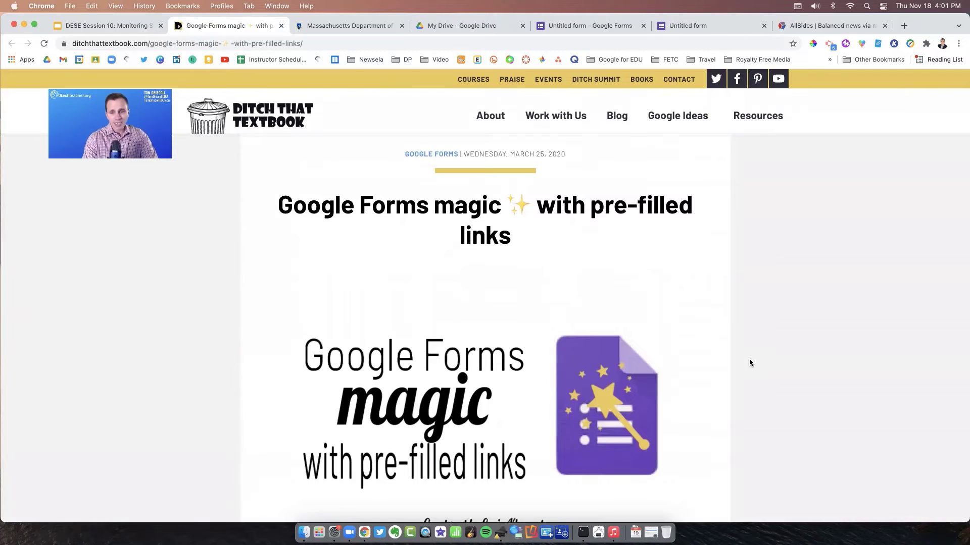
scroll(750, 362, "down", 5)
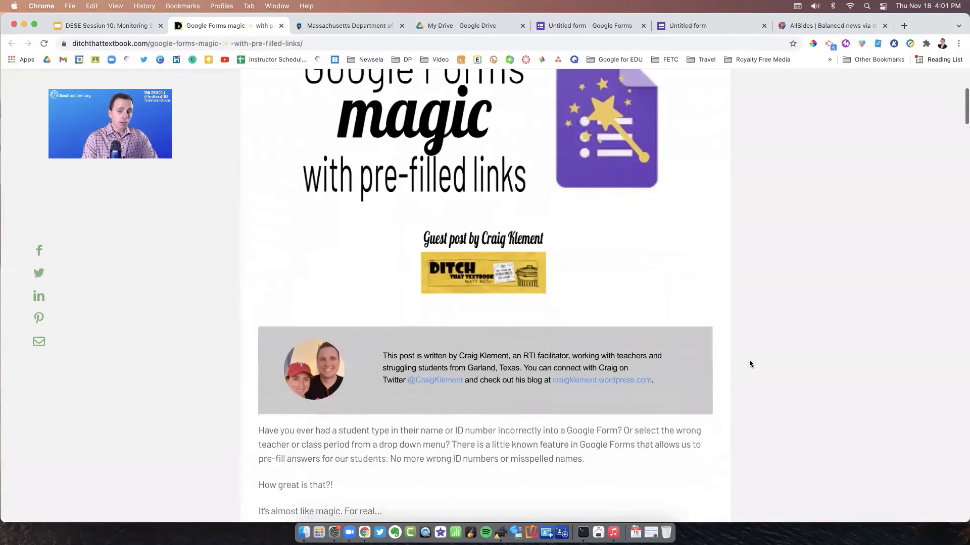
scroll(749, 359, "down", 5)
scroll(746, 365, "down", 3)
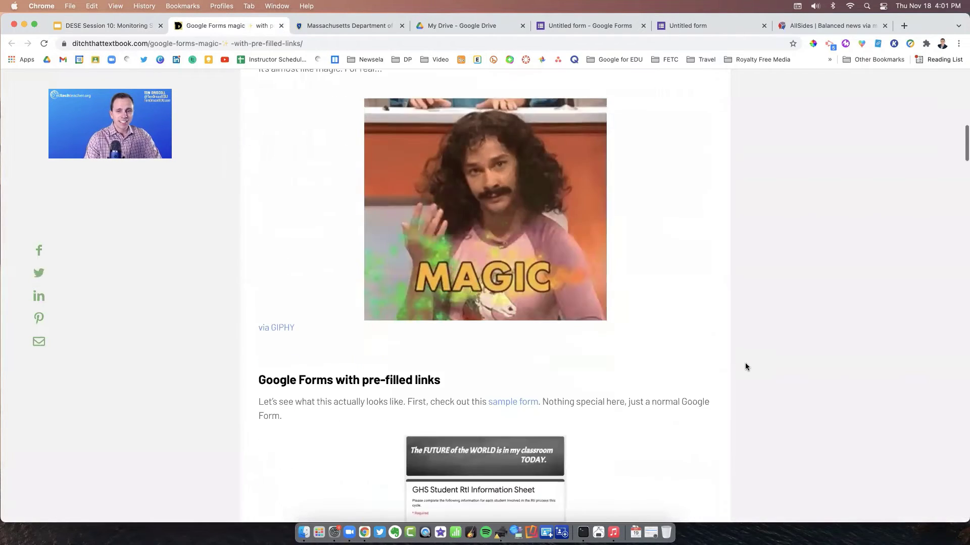
scroll(748, 372, "down", 6)
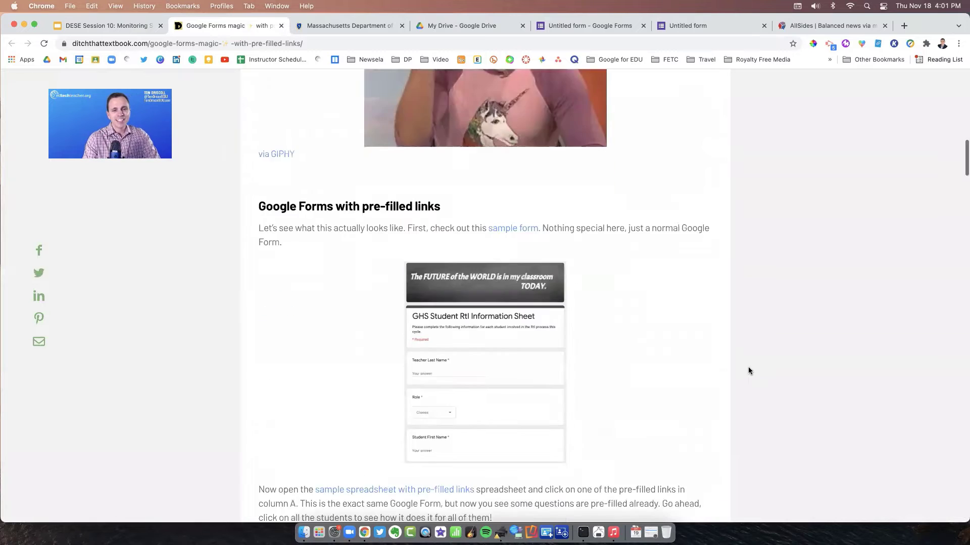
scroll(748, 371, "down", 1)
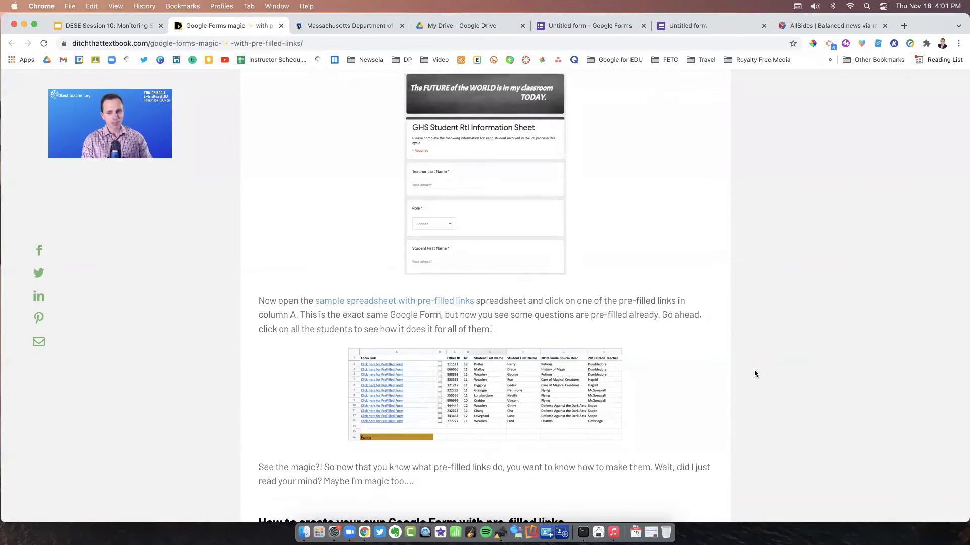
Step: Read the article's section on creating your own Google Form with pre-filled links
scroll(752, 371, "down", 6)
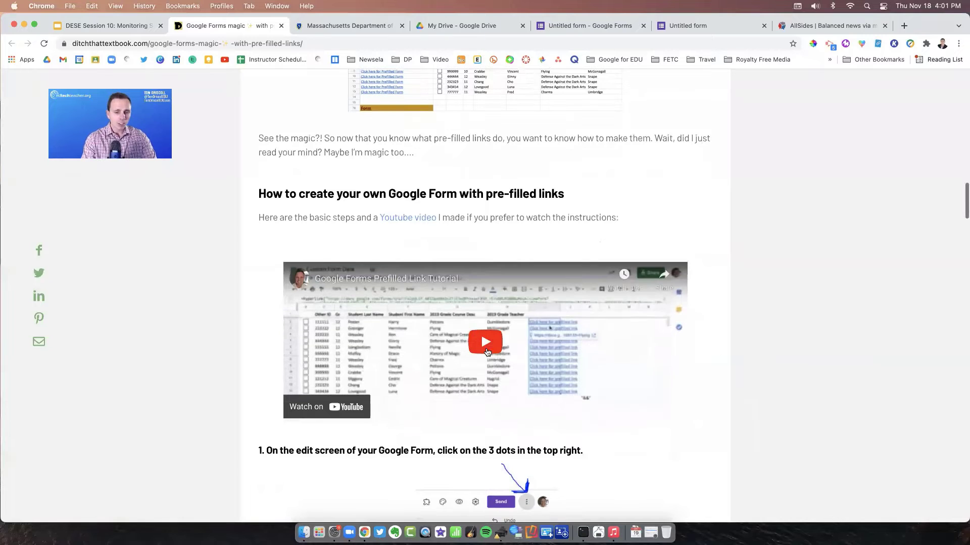
scroll(801, 378, "down", 2)
scroll(801, 376, "down", 4)
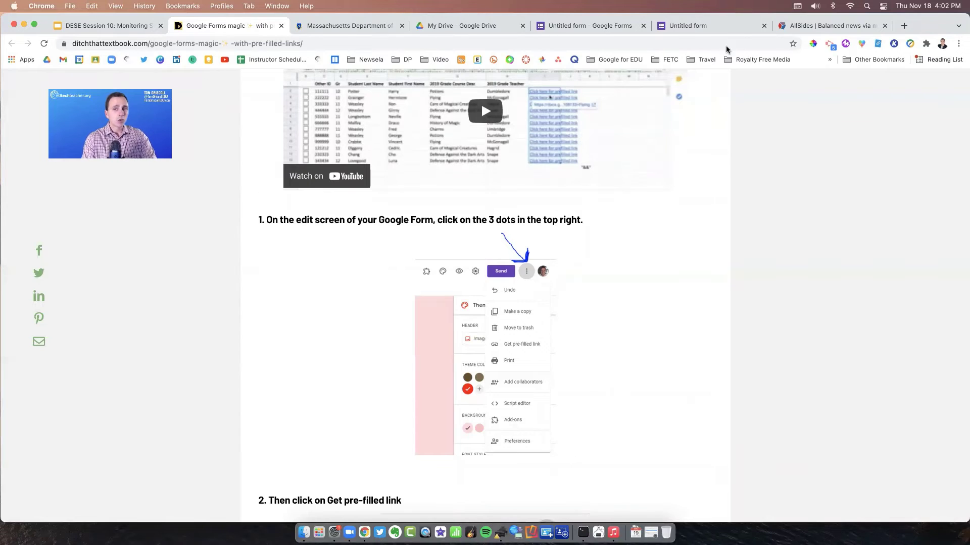
Step: Close the blank form page, return to the form editor and request a pre-filled link for the untitled form
left_click(763, 26)
left_click(600, 28)
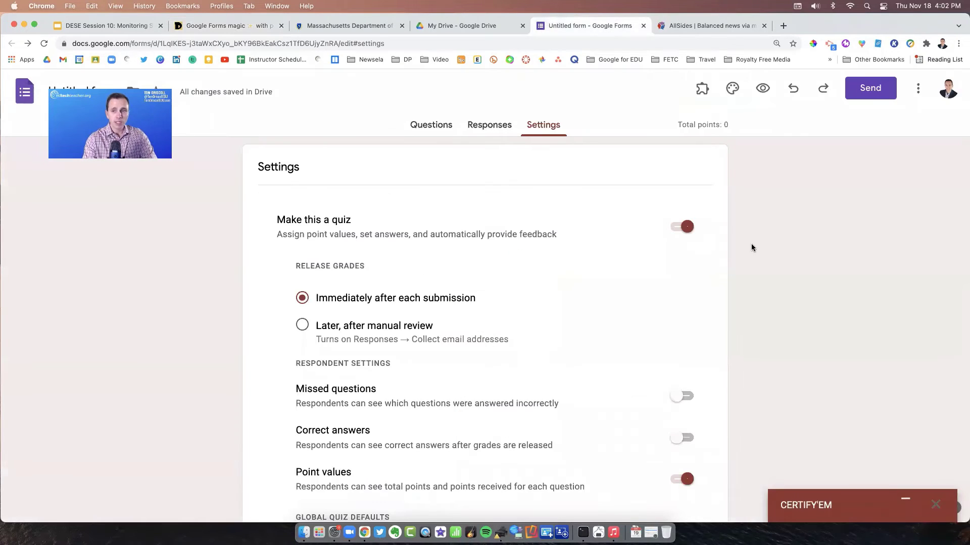
left_click(920, 93)
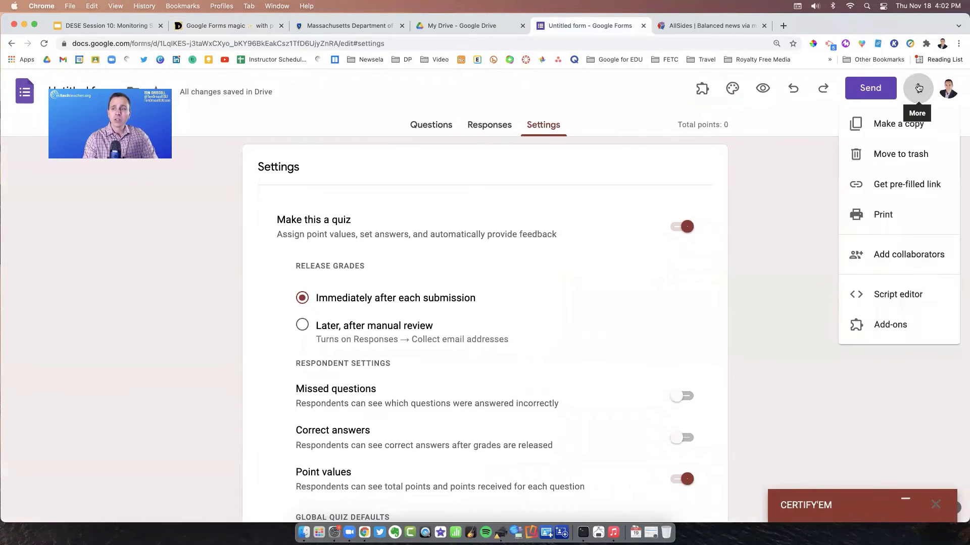
left_click(909, 185)
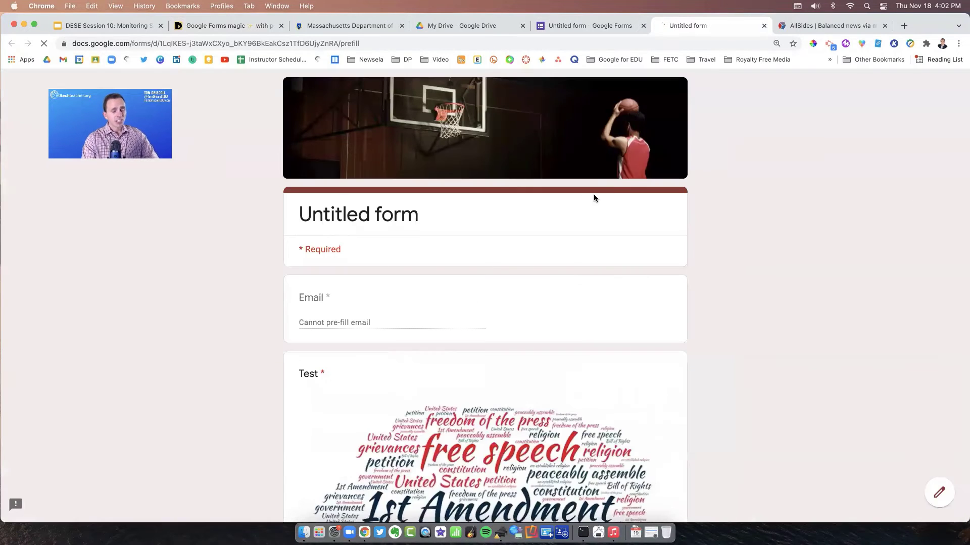
scroll(404, 223, "down", 1)
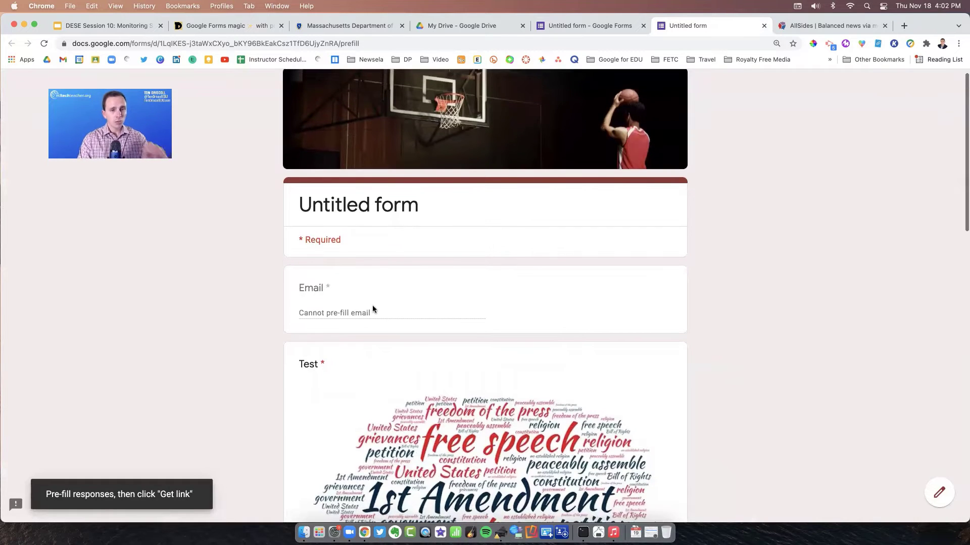
scroll(371, 303, "down", 3)
scroll(372, 306, "down", 15)
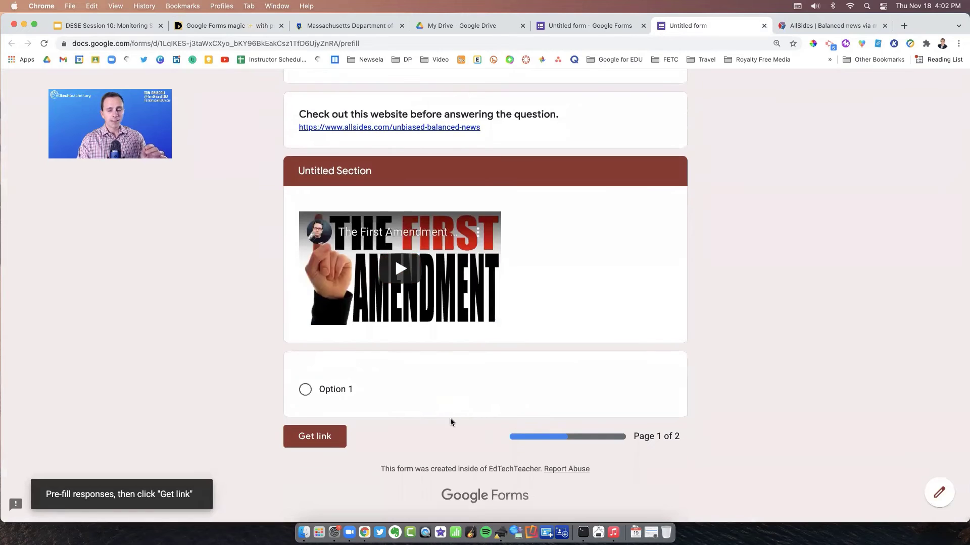
left_click(327, 438)
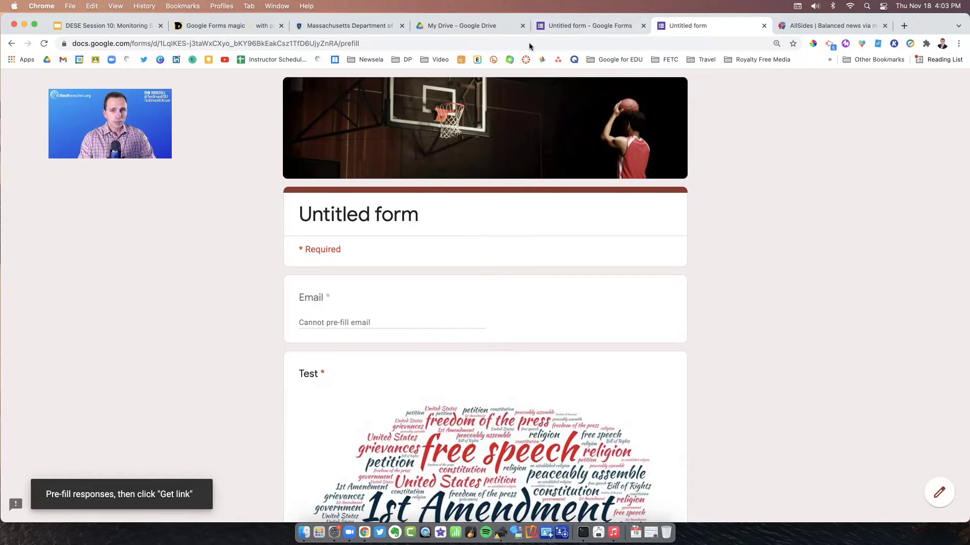
Step: Switch to the session presentation in Google Slides and start the slideshow from the Integrating Audio & Video in Google Forms slide
left_click(114, 25)
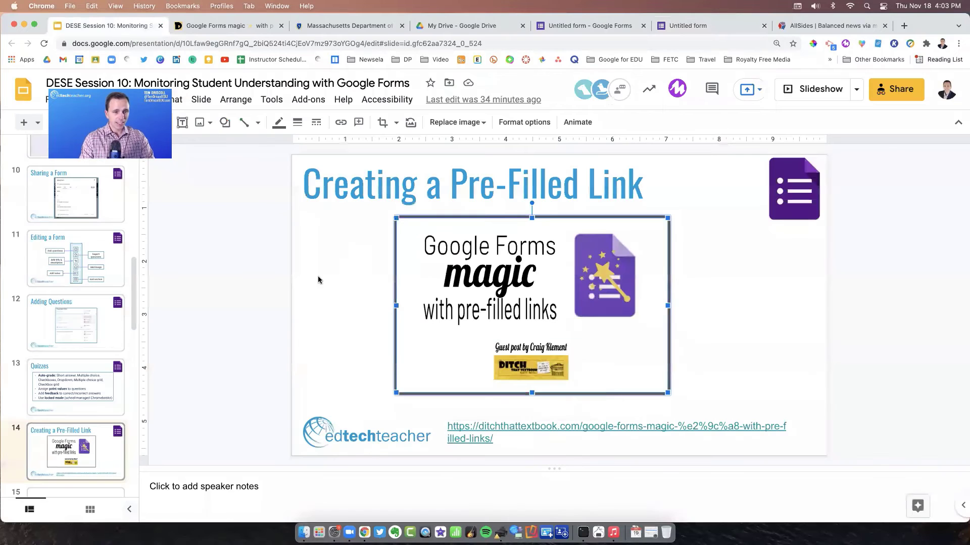
scroll(76, 354, "down", 4)
left_click(78, 366)
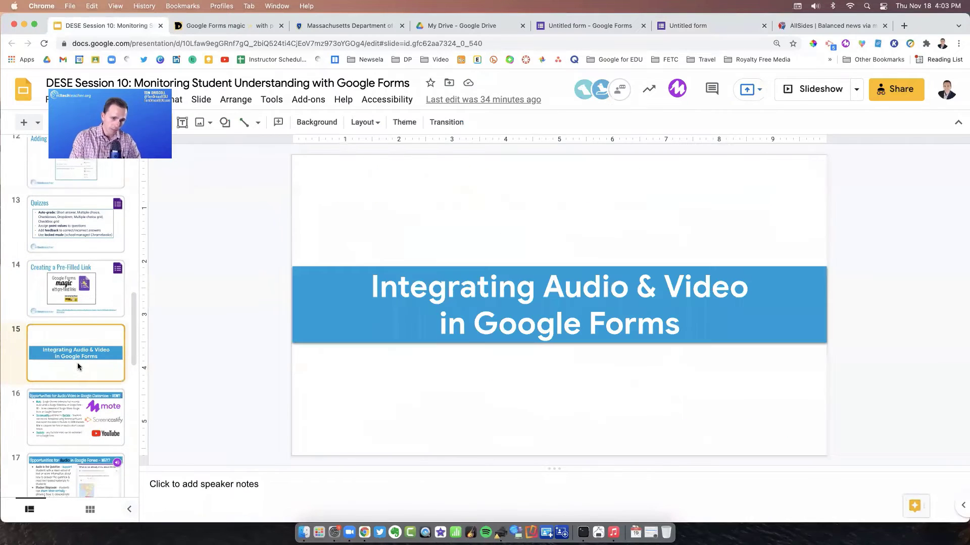
left_click(820, 89)
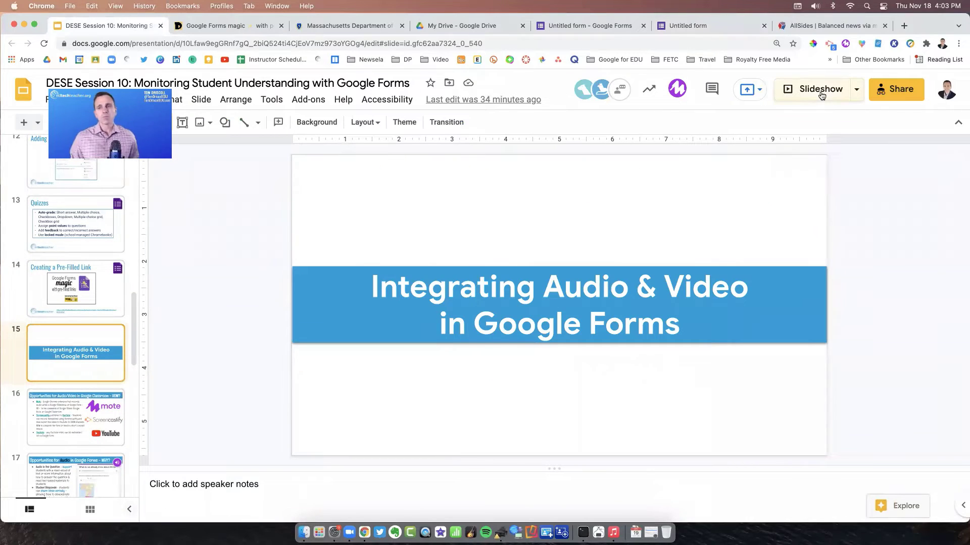
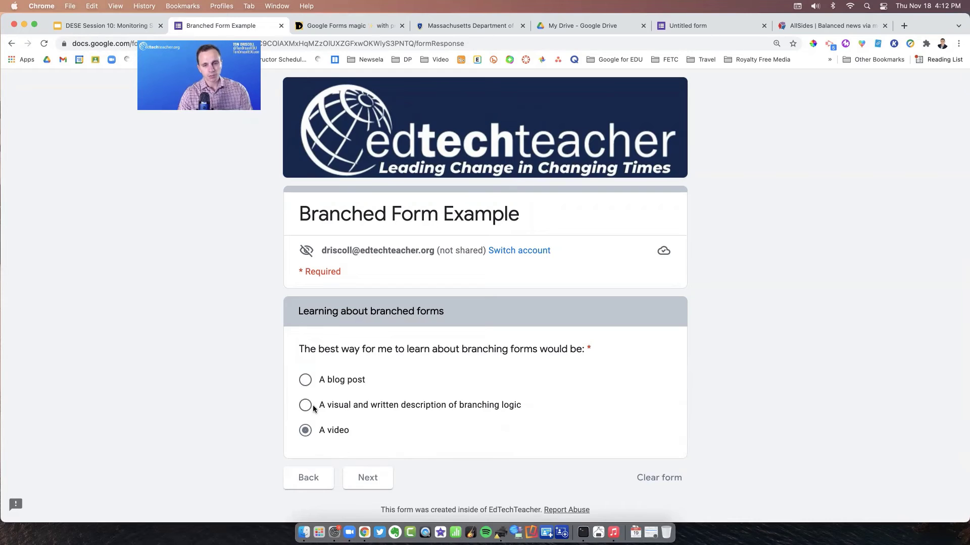
Step: Answer "A video" in the Branched Form Example, view the Branching forms video section and close the form
left_click(305, 406)
left_click(305, 431)
left_click(378, 482)
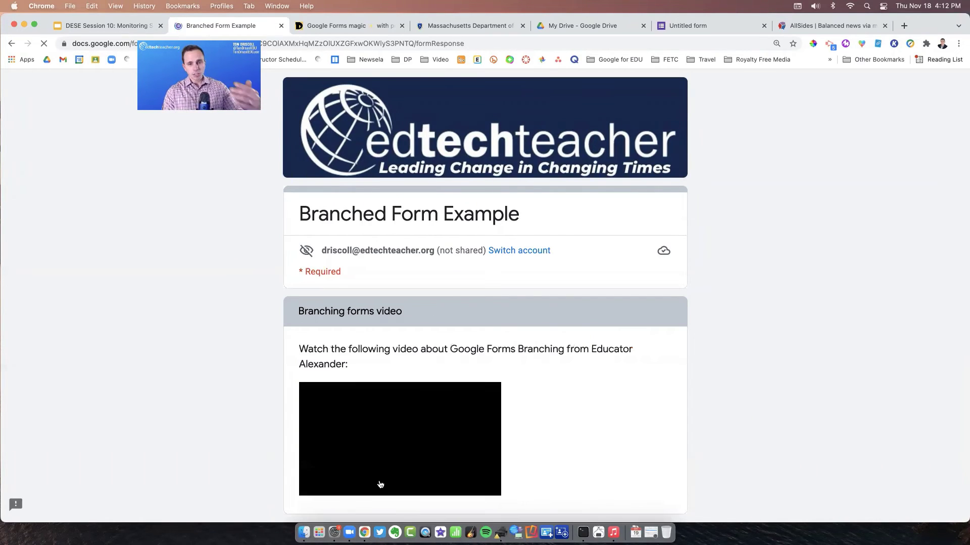
scroll(614, 433, "down", 1)
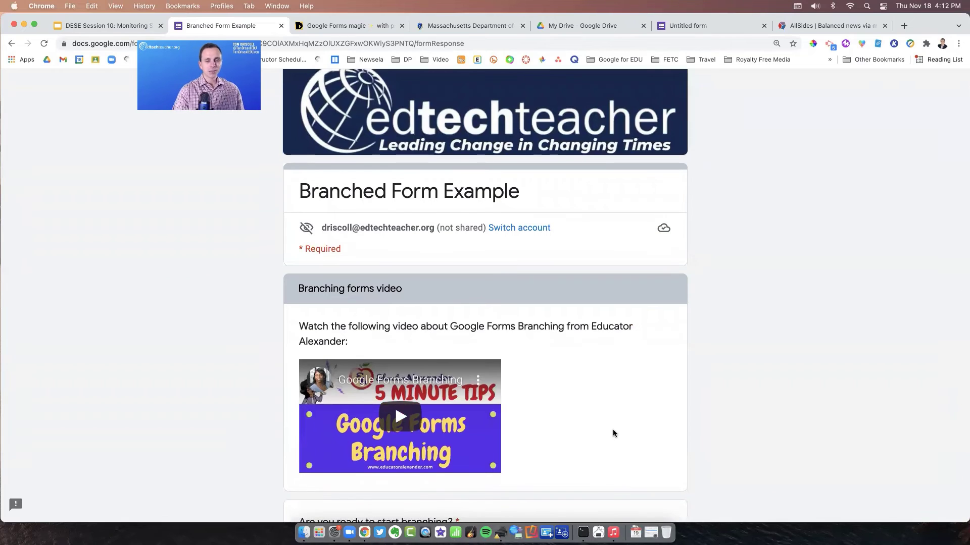
scroll(614, 433, "up", 1)
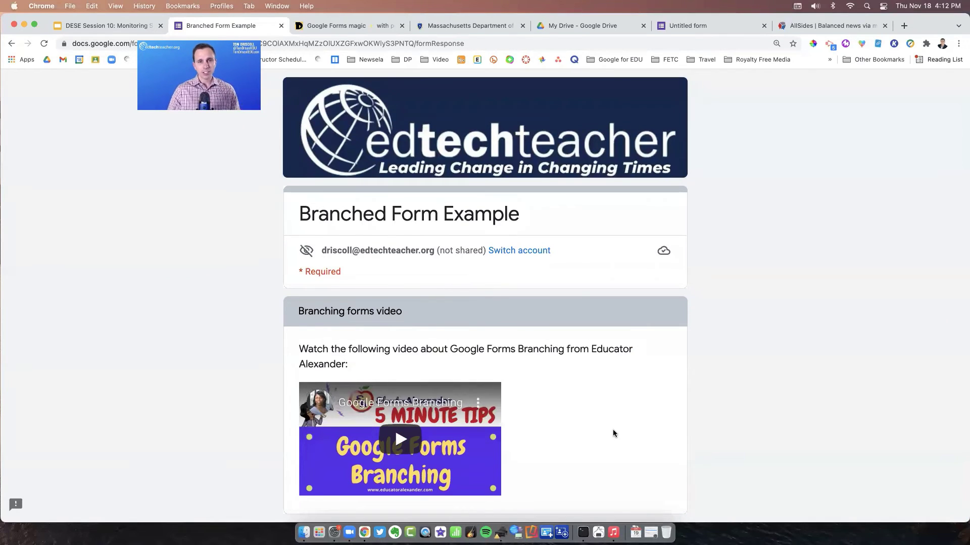
left_click(281, 26)
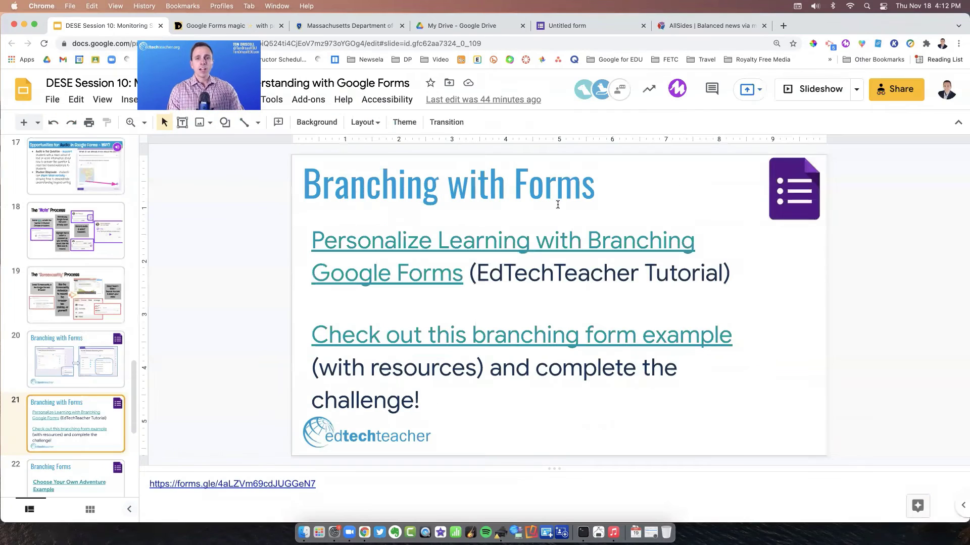
Step: Look over the response page of the untitled form with the audio recordings and close it
key("Escape")
left_click(594, 30)
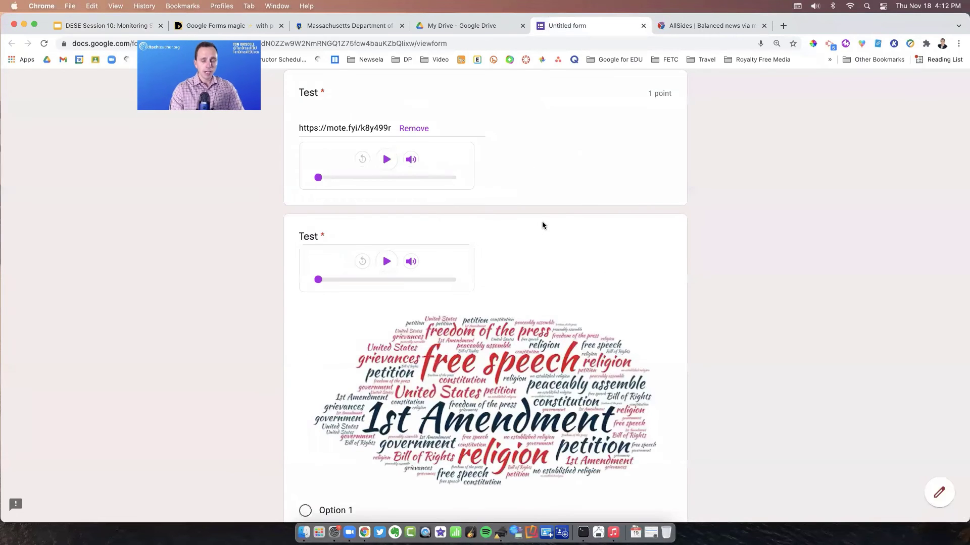
scroll(540, 224, "up", 10)
scroll(537, 227, "down", 3)
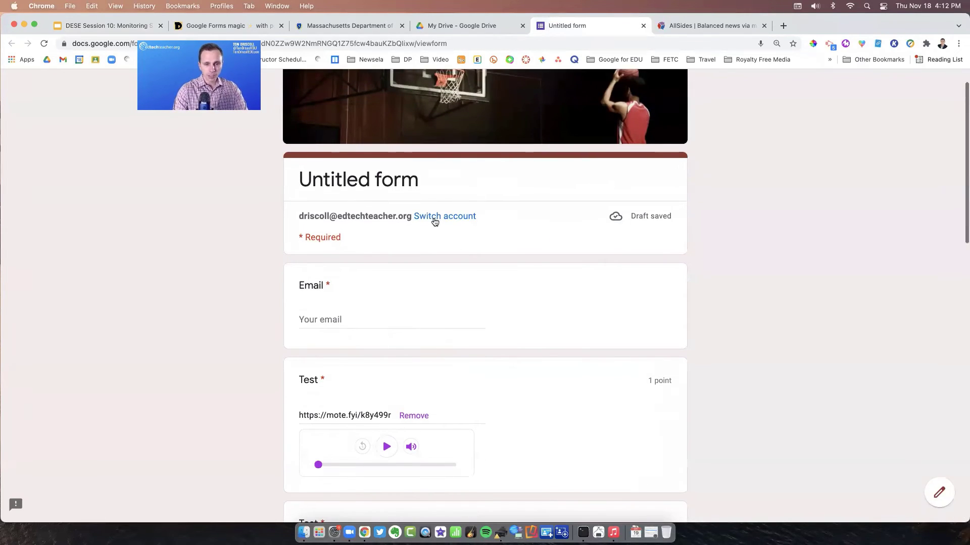
scroll(574, 205, "up", 3)
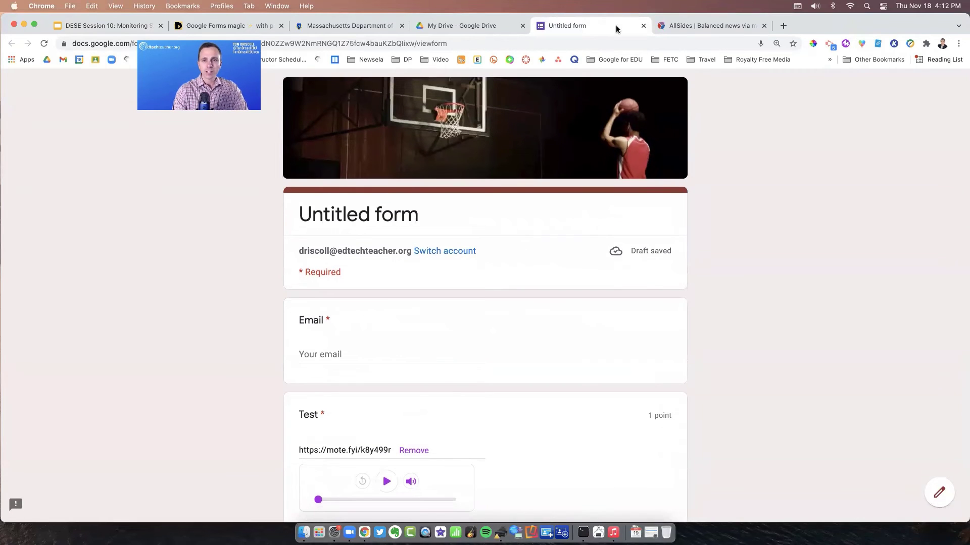
left_click(642, 26)
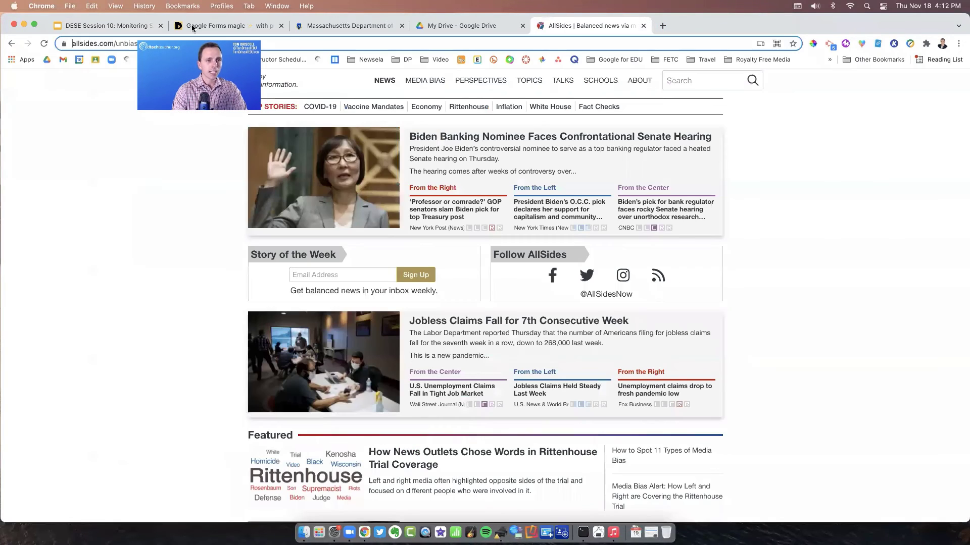
Step: Create a new Google Form from My Drive and title it "First Amendment"
left_click(450, 23)
left_click(38, 122)
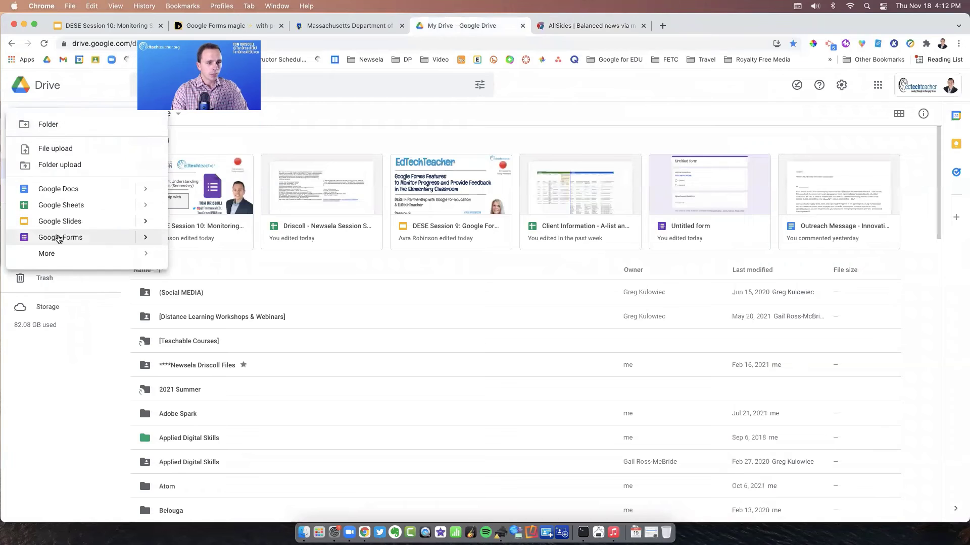
left_click(71, 234)
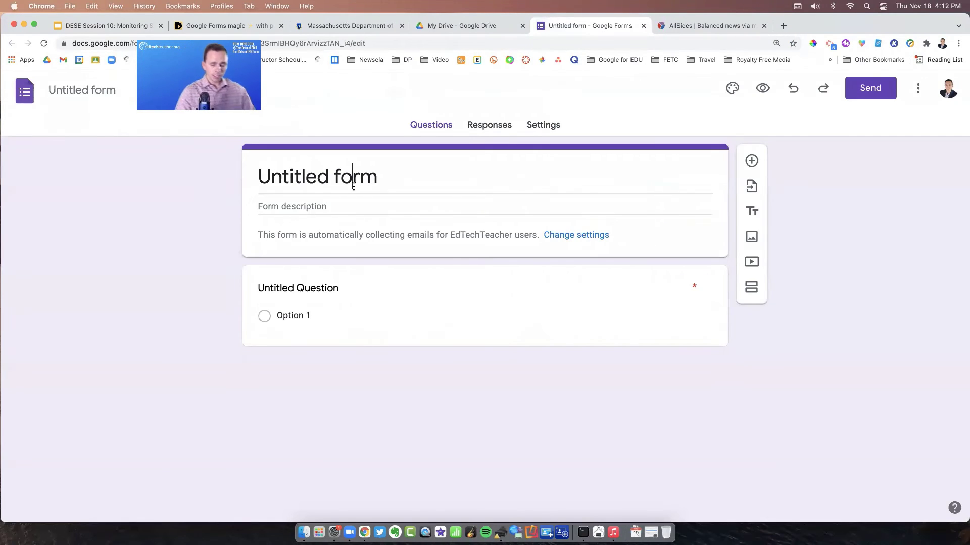
left_click(265, 167)
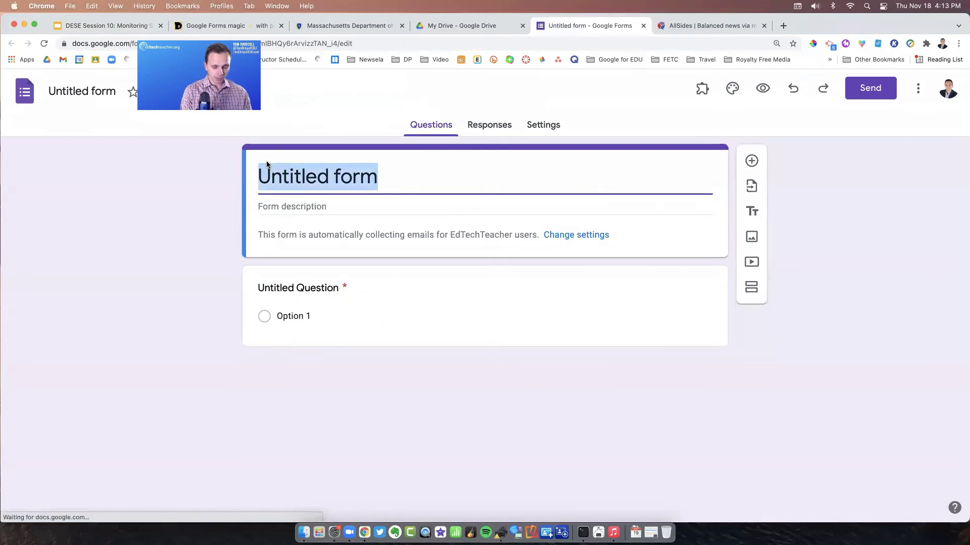
type("First Amendment")
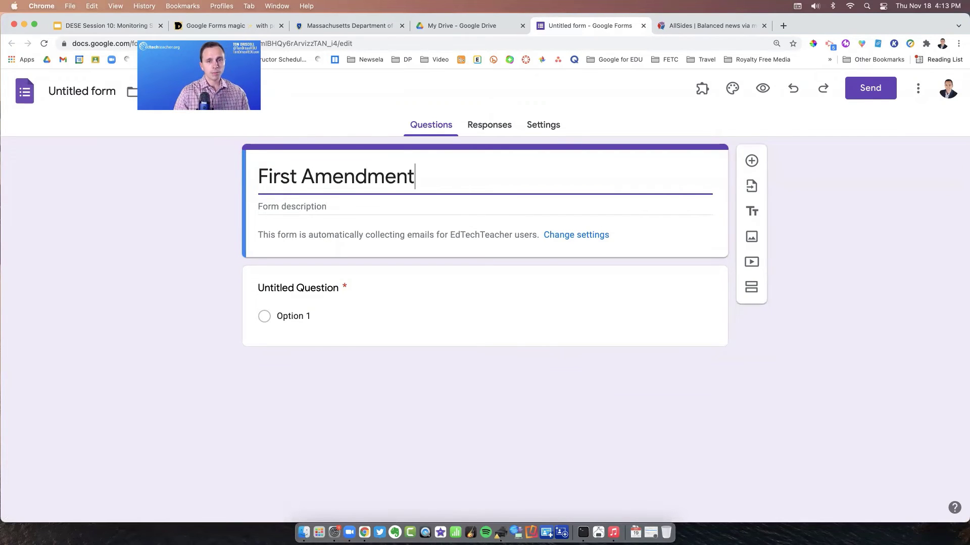
Step: Set the first question's text to "Which of the following are NOT first amendment freedoms?"
left_click(322, 291)
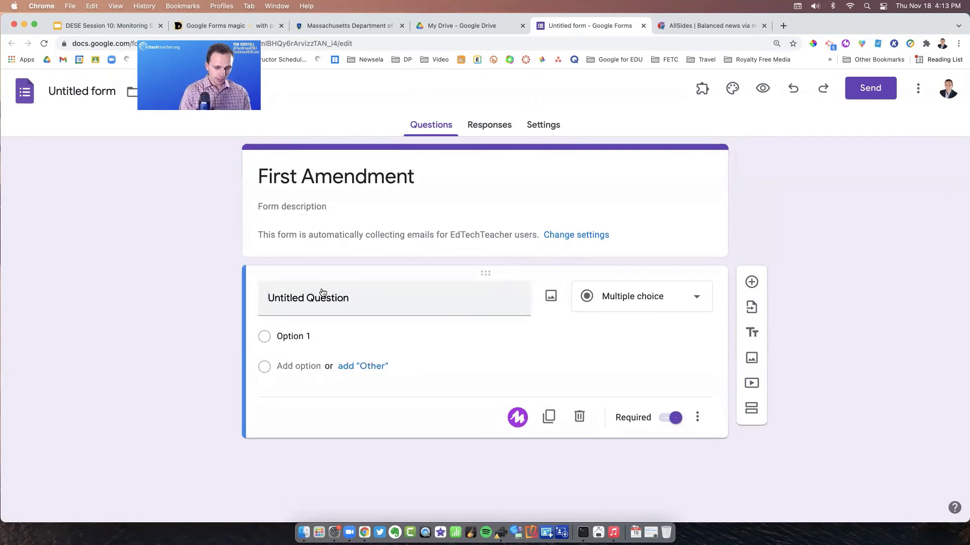
left_click(322, 292)
type("Which of t")
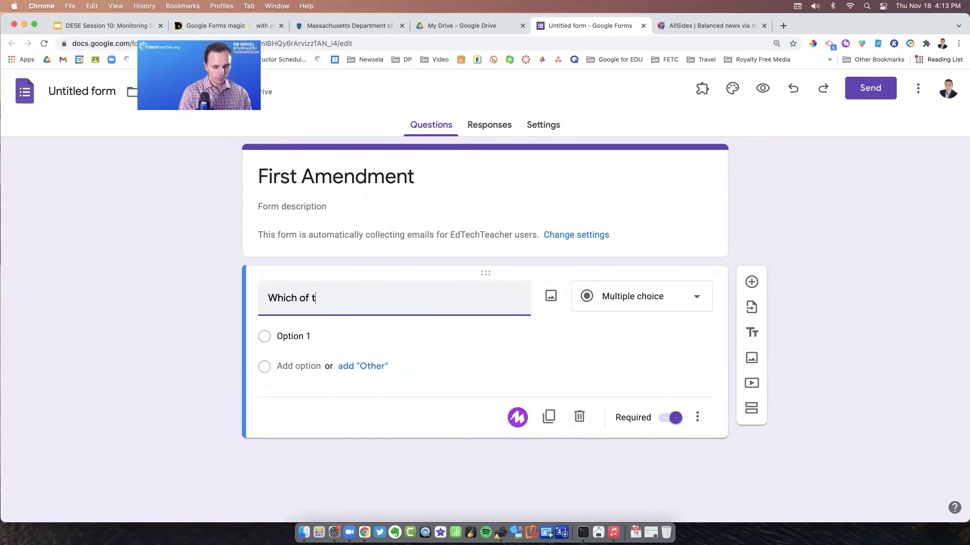
type("he following are NOT first amendment fre")
key("BackSpace")
type("reedoms?")
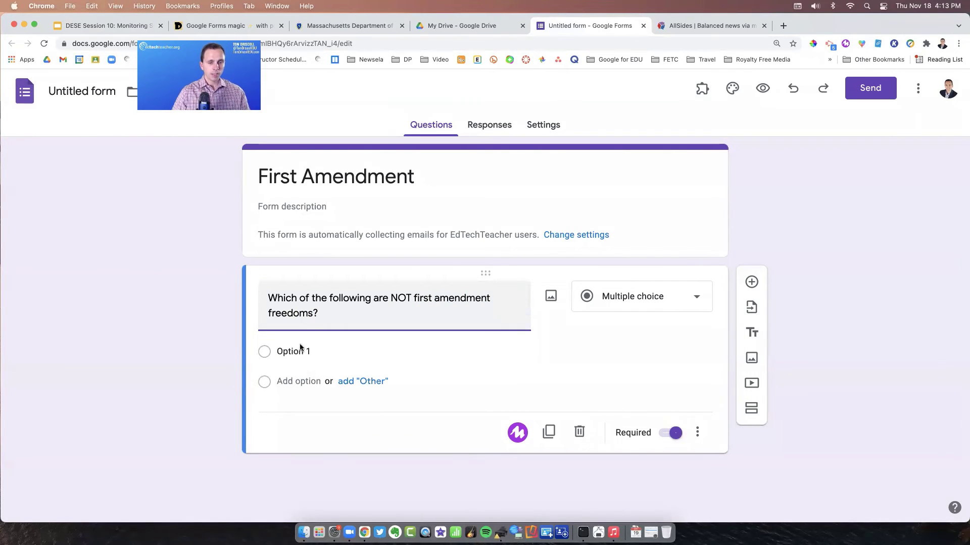
Step: Give the multiple-choice question the answer options Speech, Religion, Press and Bear Arms
left_click(297, 351)
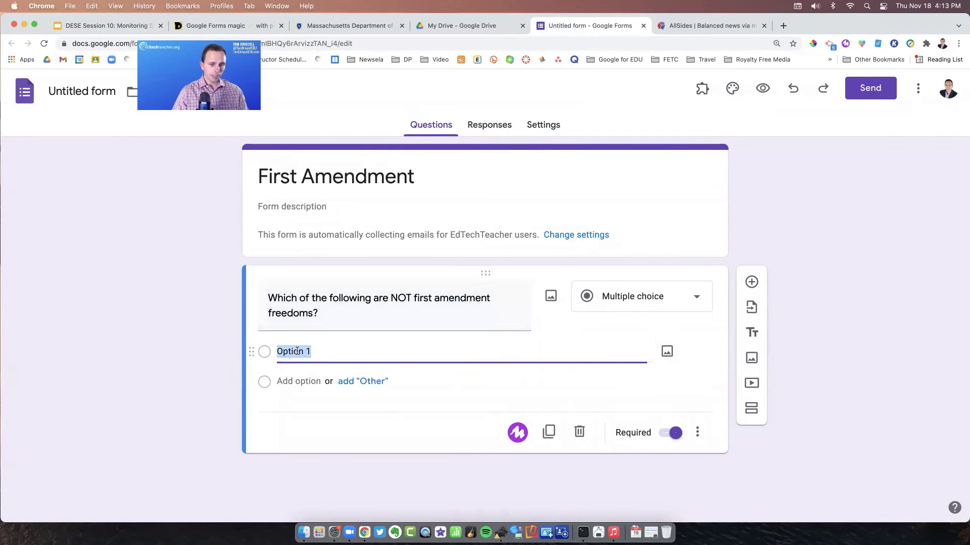
type("Speech")
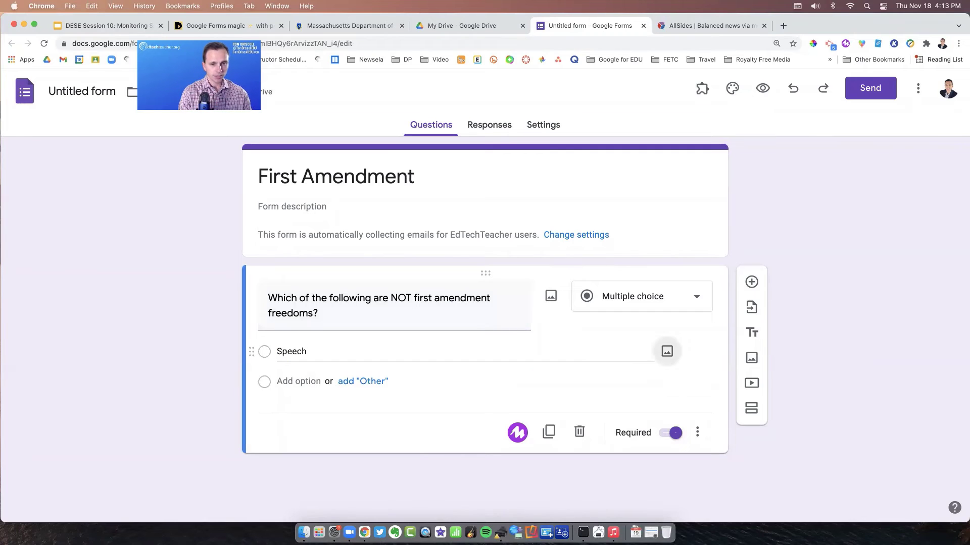
key("Return")
type("Religion")
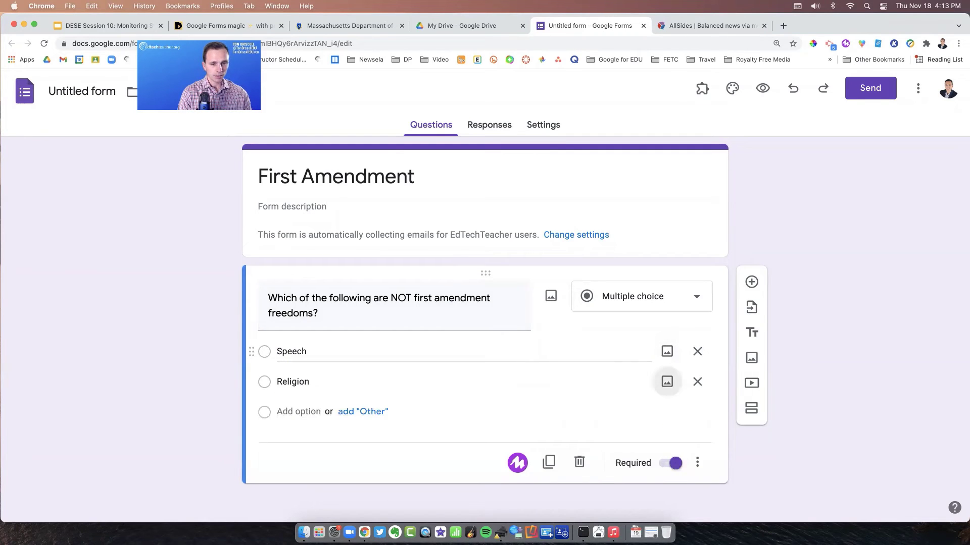
key("Return")
type("Press")
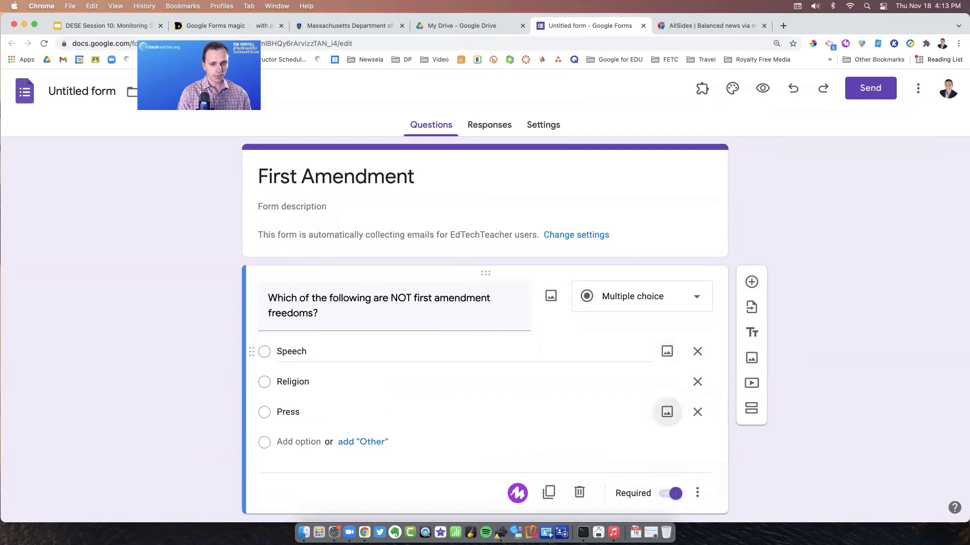
key("Return")
type("Bear Arms")
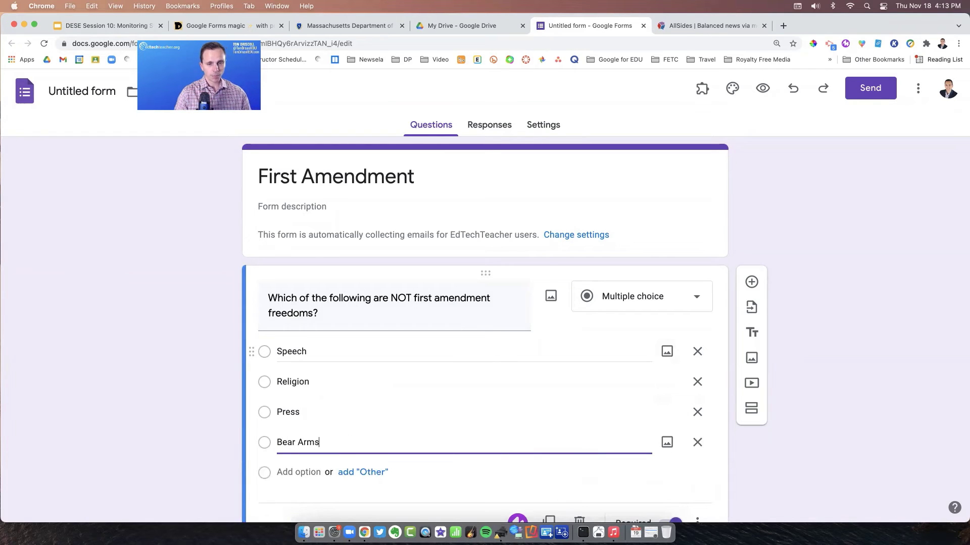
Step: Add two new sections to the form after the First Amendment question
left_click(846, 409)
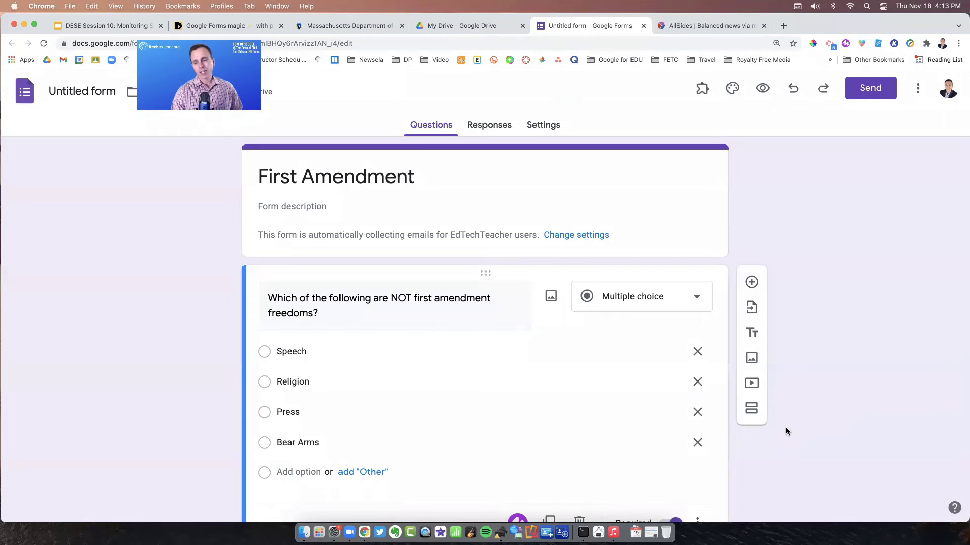
left_click(750, 414)
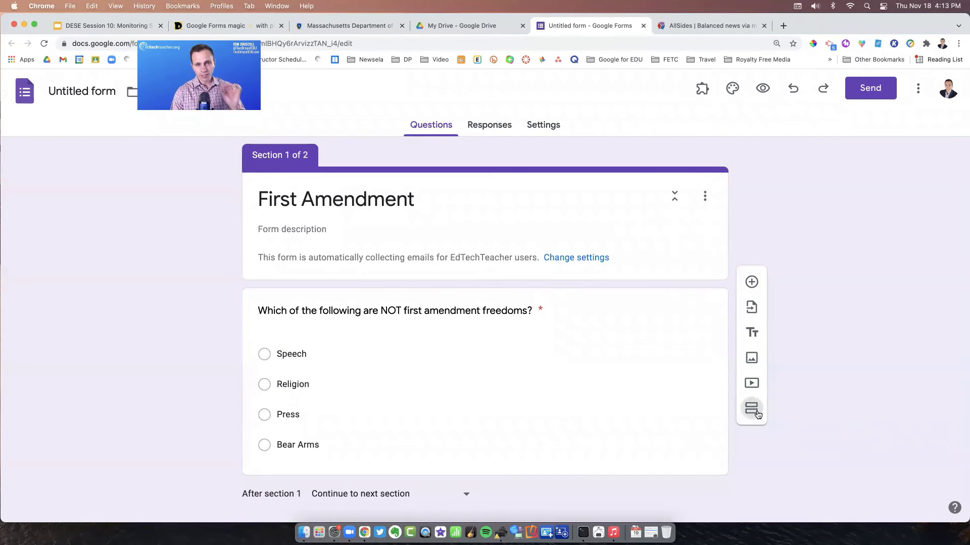
left_click(750, 409)
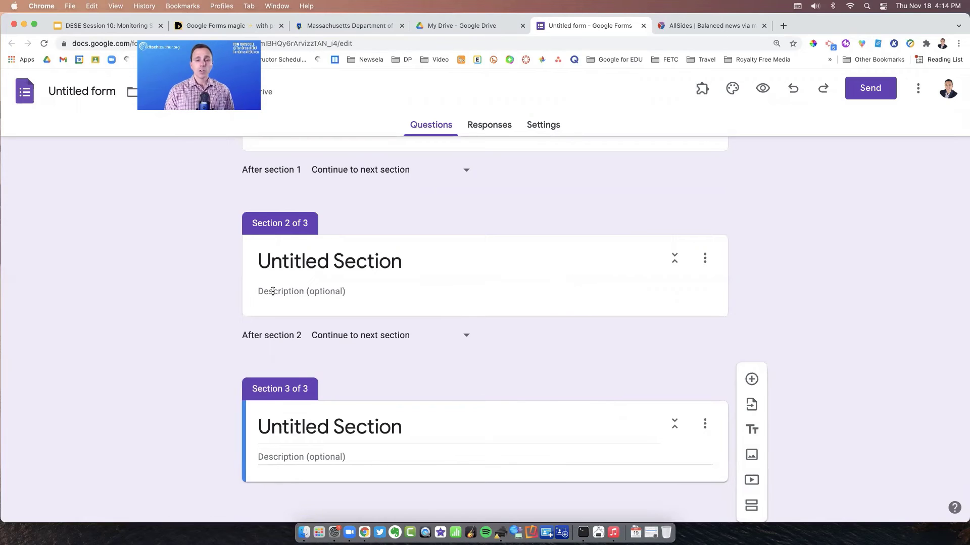
Step: Title the second section "Review" and the third section "Next Topic"
left_click(298, 268)
left_click_drag(467, 262, 240, 251)
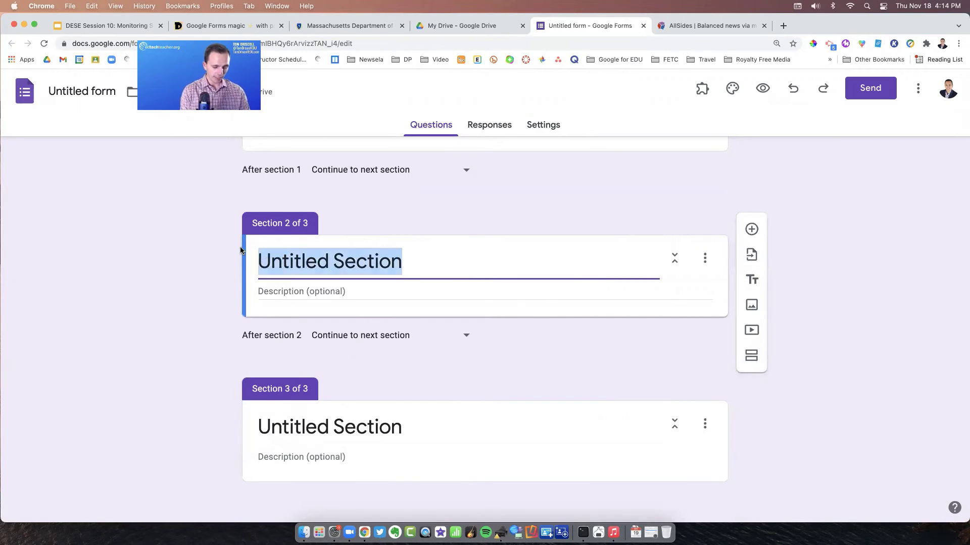
type("Review")
left_click(455, 423)
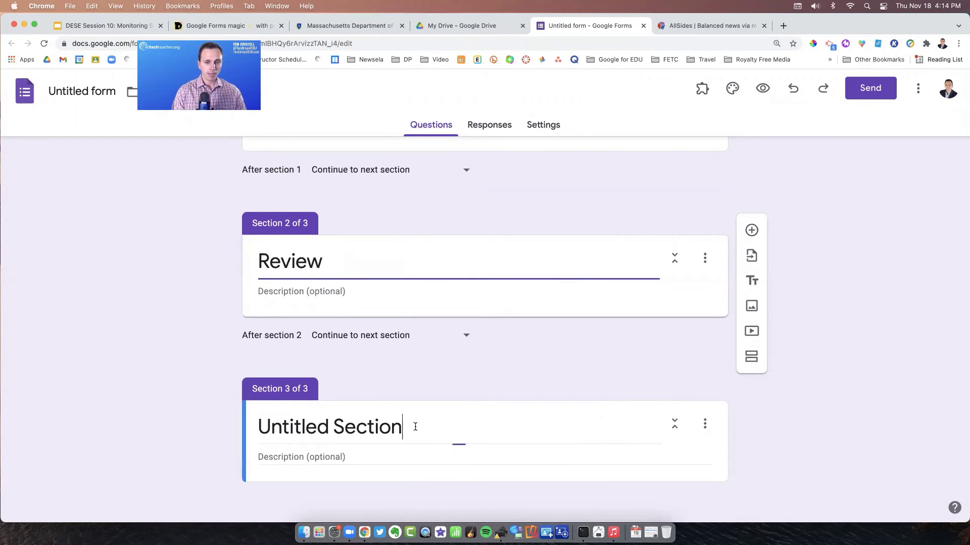
left_click_drag(455, 423, 249, 404)
type("Next Topic")
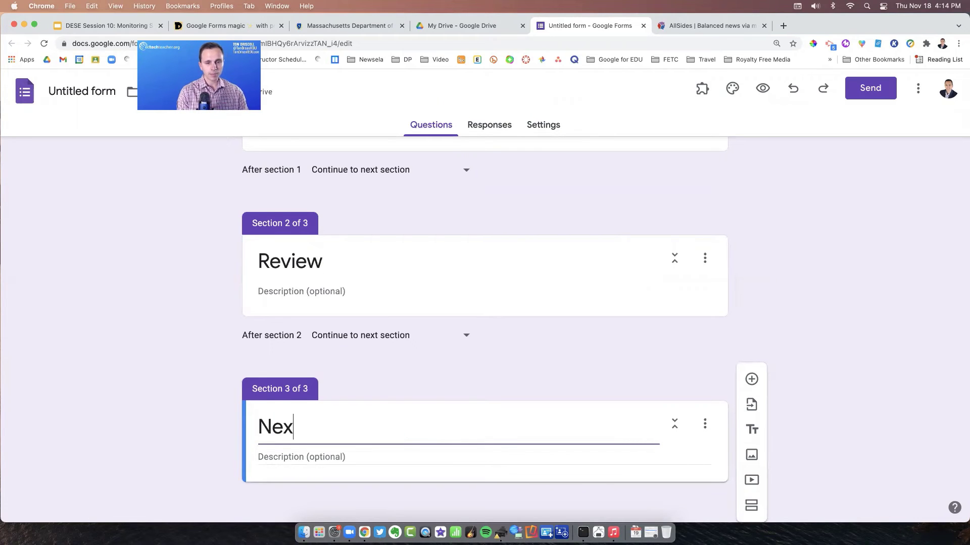
left_click(795, 309)
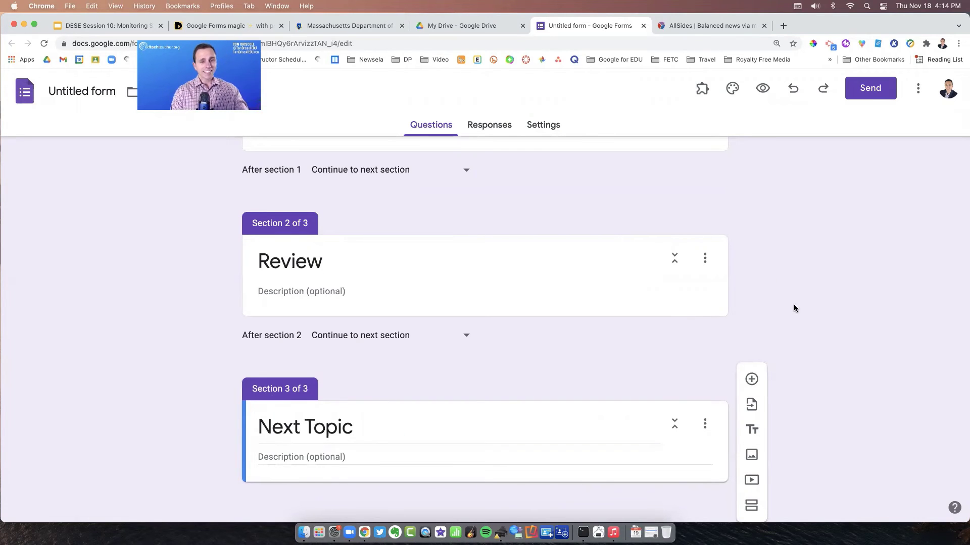
Step: Enable going to a section based on the answer for the First Amendment multiple-choice question
scroll(775, 294, "up", 6)
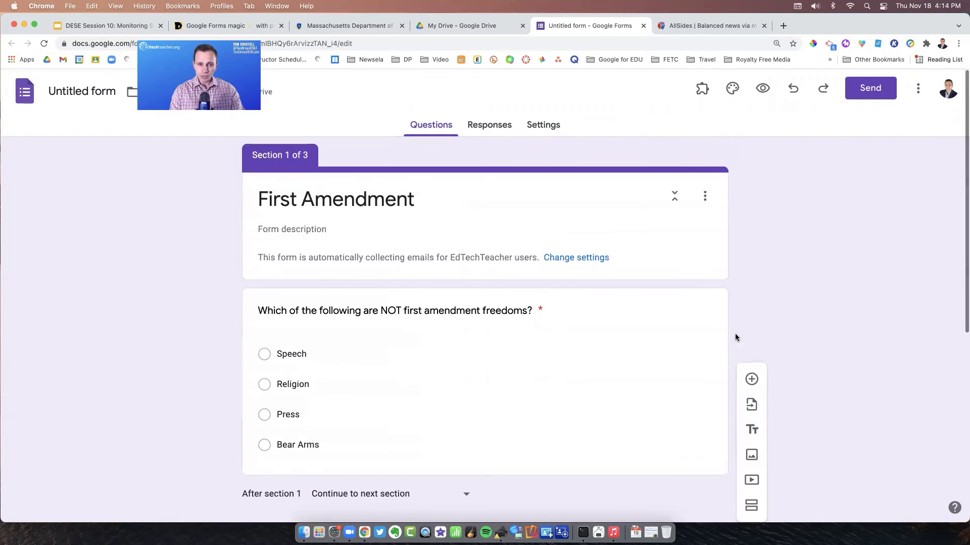
left_click(524, 366)
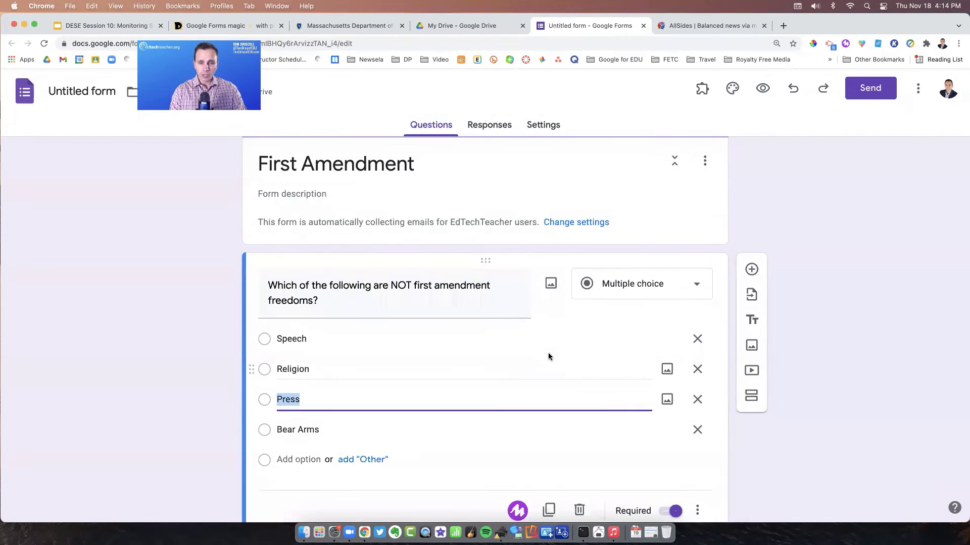
scroll(585, 362, "down", 1)
scroll(685, 440, "down", 2)
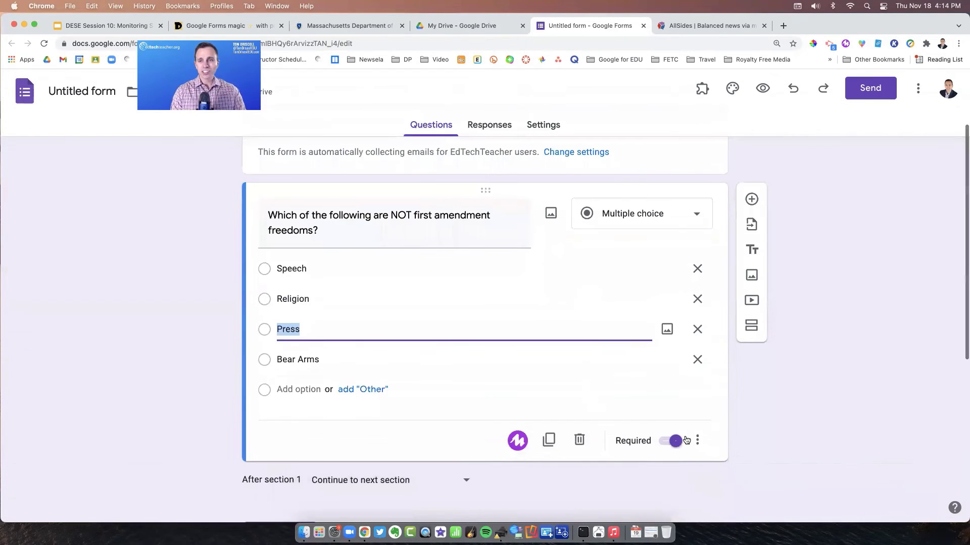
left_click(697, 441)
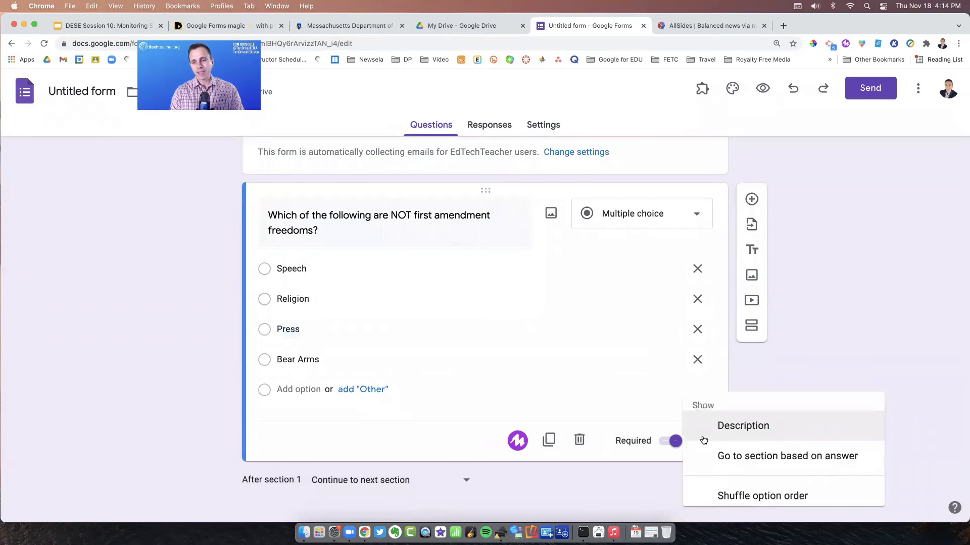
scroll(727, 444, "down", 1)
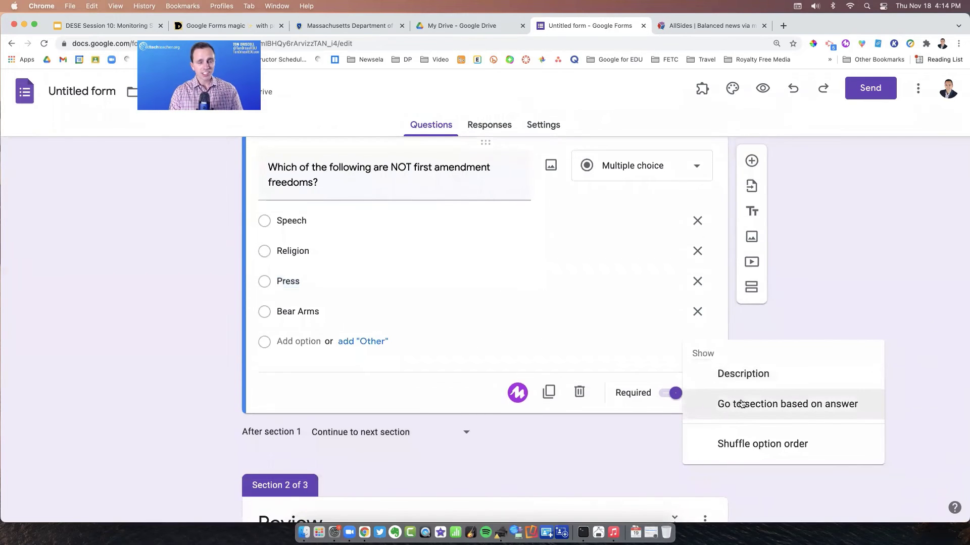
left_click(751, 404)
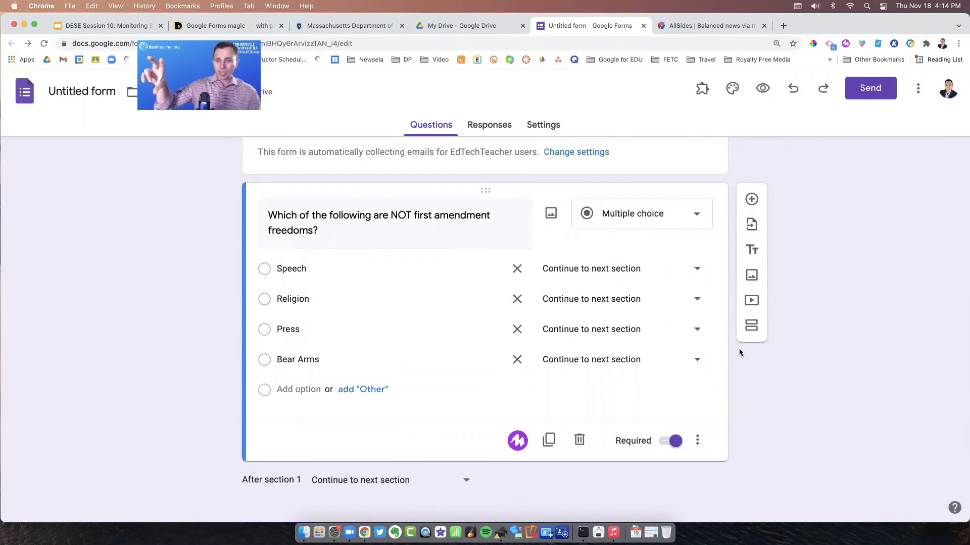
Step: Route the answers Speech, Religion and Press to section 3 (Next Topic) and Bear Arms to section 2 (Review)
left_click(700, 272)
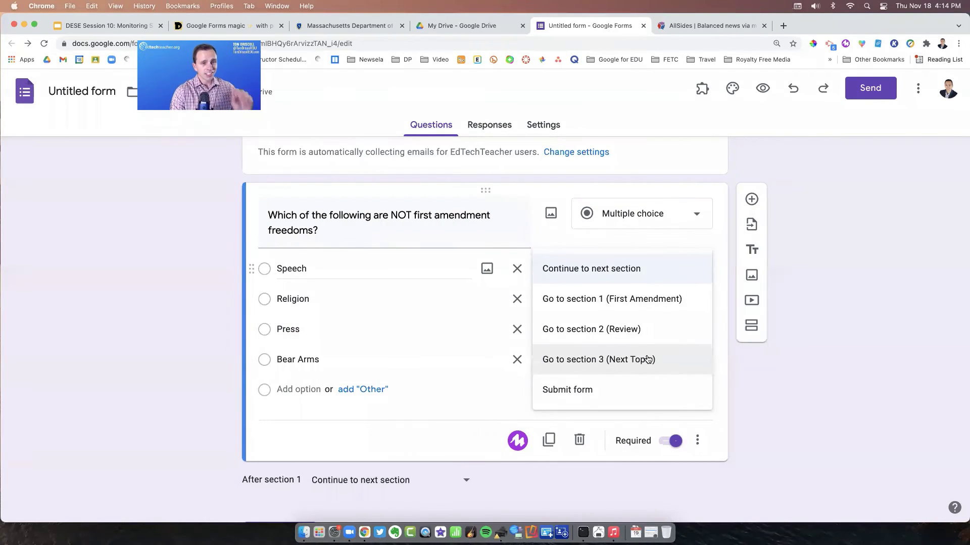
left_click(647, 364)
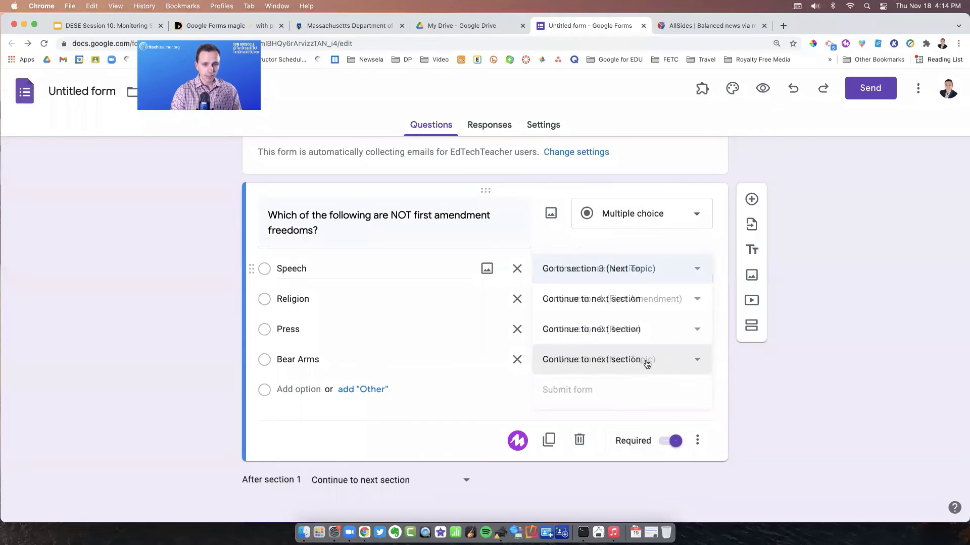
left_click(697, 299)
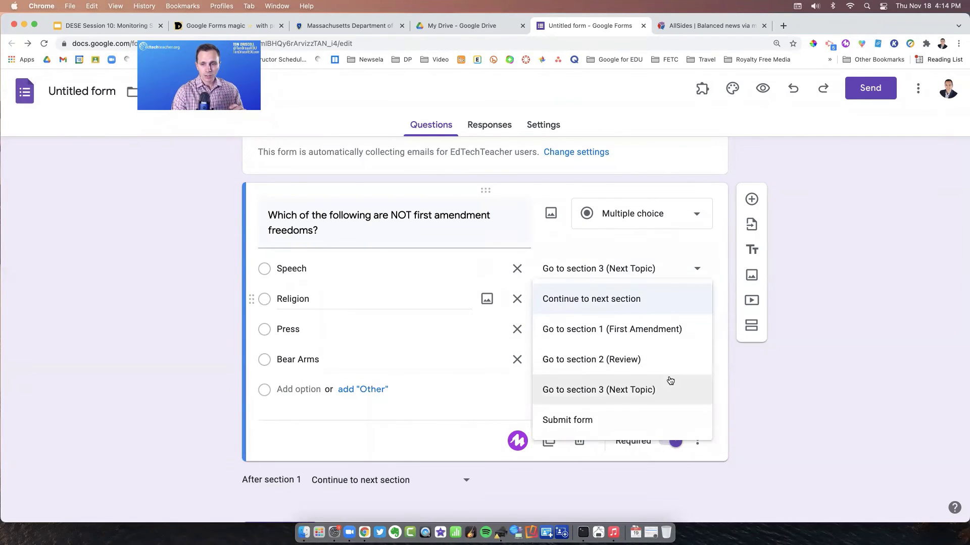
left_click(672, 388)
left_click(696, 331)
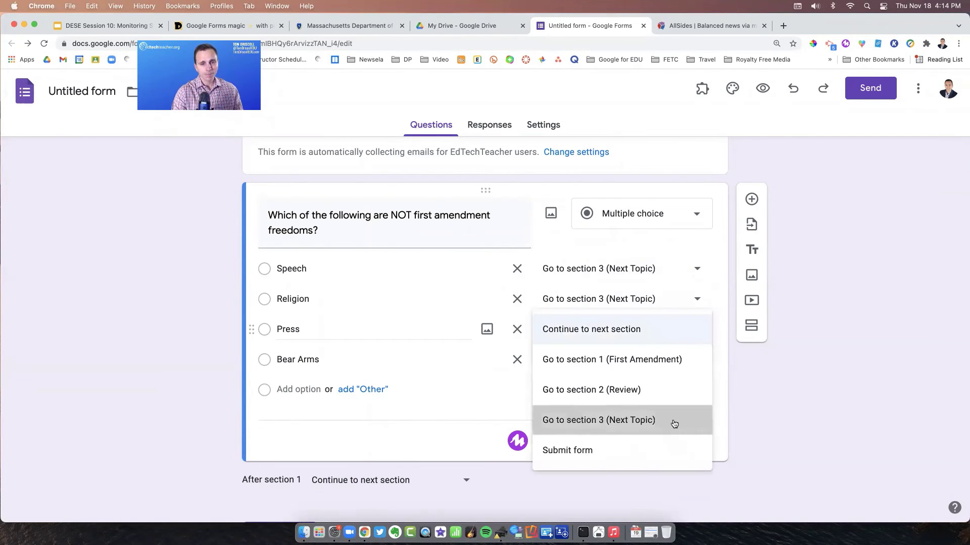
left_click(672, 422)
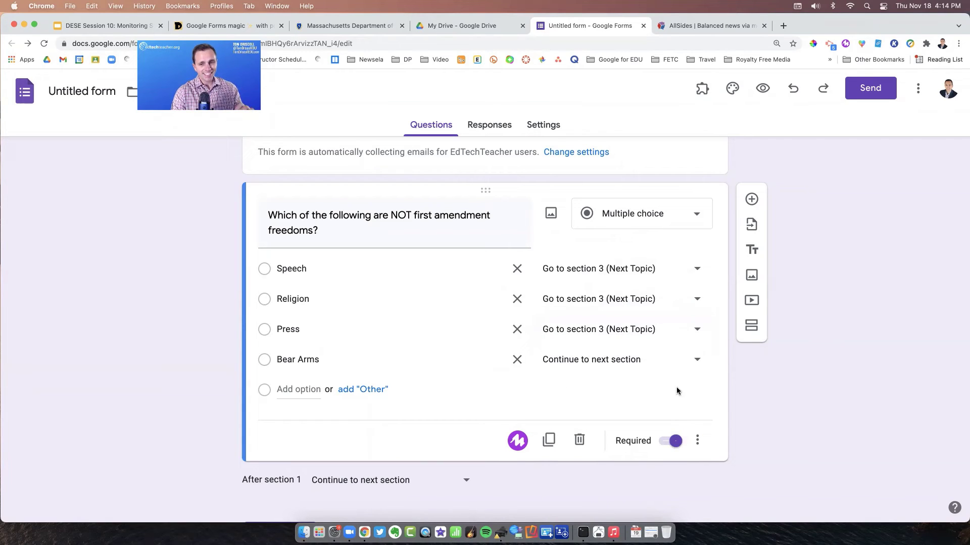
left_click(695, 367)
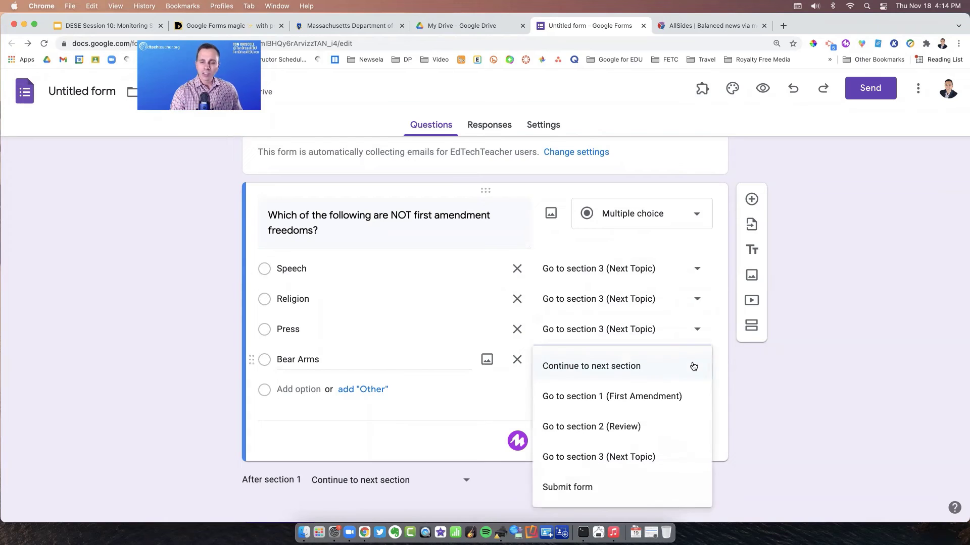
left_click(686, 422)
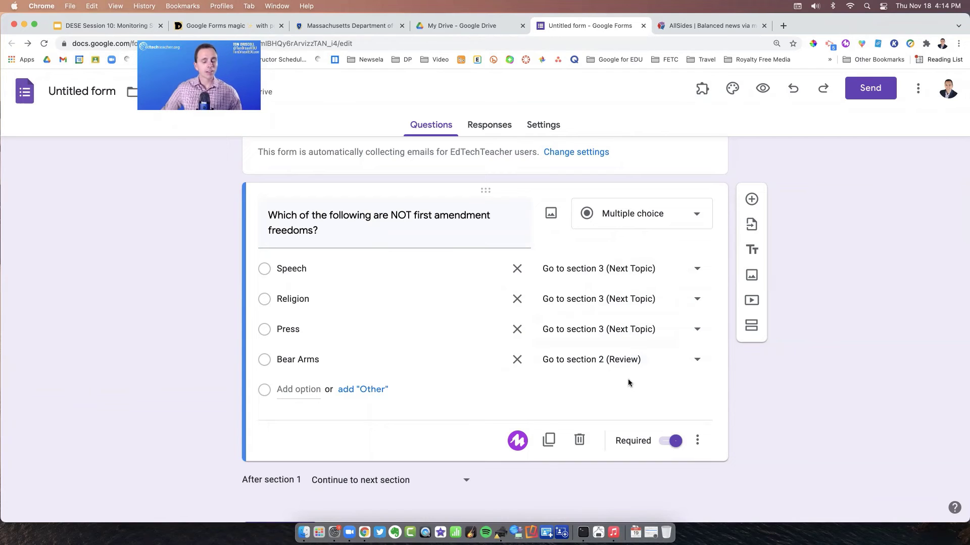
Step: Give the Review section the description "Please review this video on the first amendment, then try again."
scroll(628, 383, "down", 6)
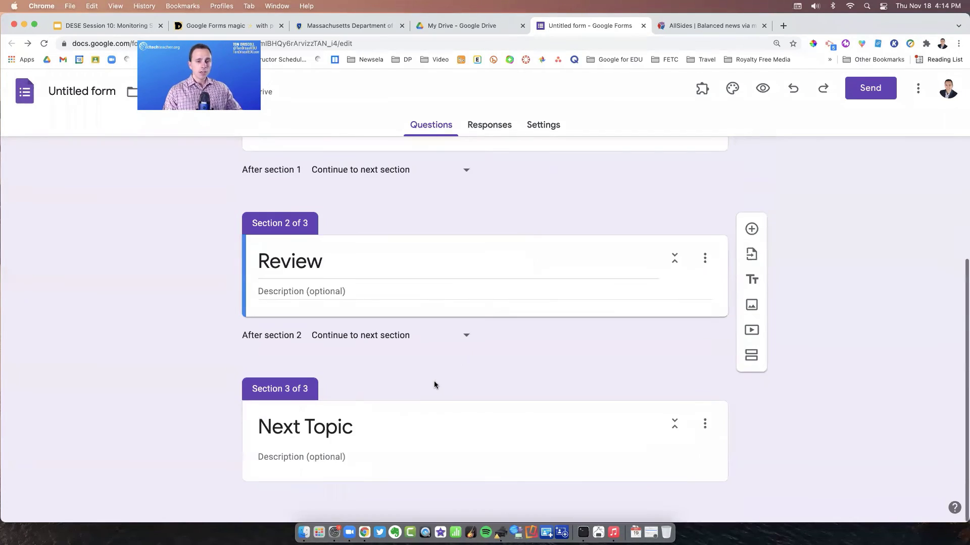
left_click(373, 305)
left_click(374, 291)
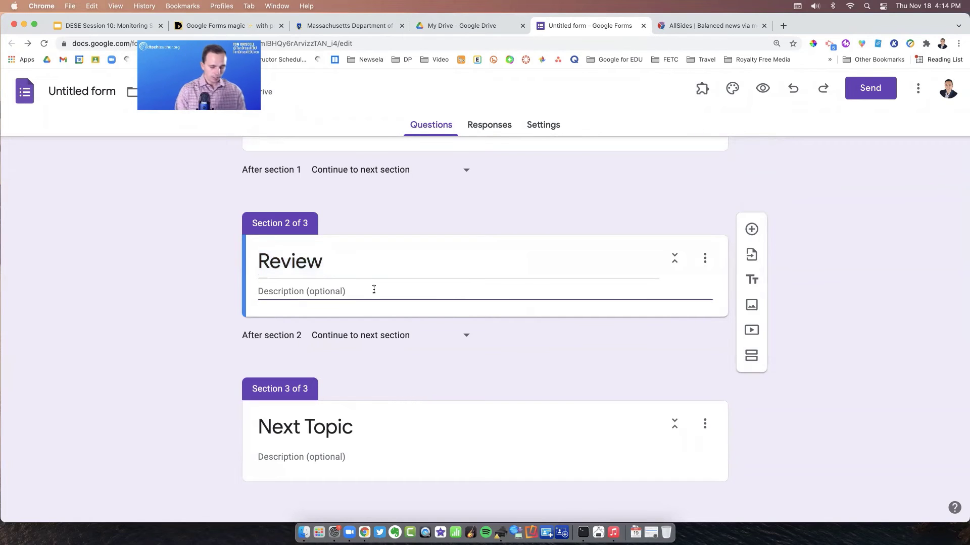
type("Please review this video on the first amendment, then try again.")
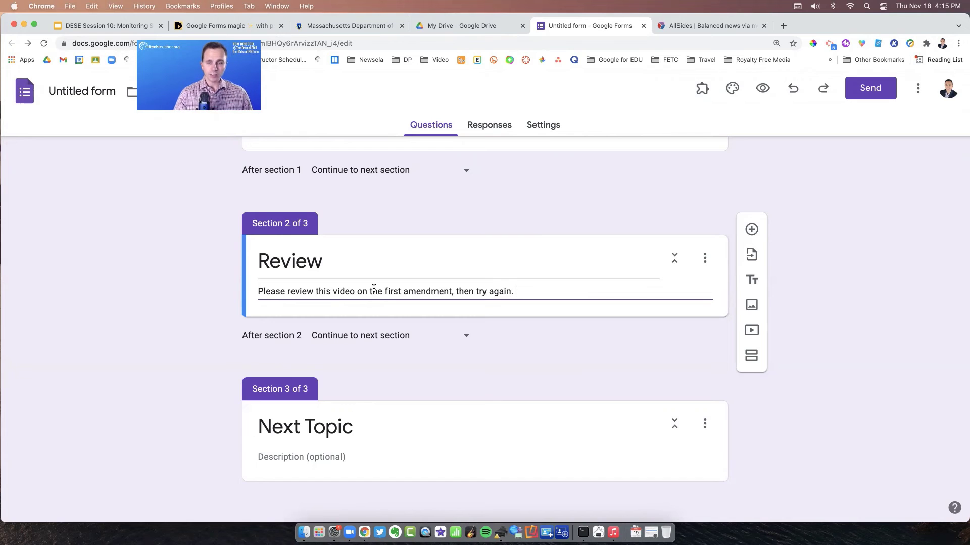
Step: Duplicate the First Amendment question and move the copy into the Review section
scroll(382, 283, "up", 7)
scroll(569, 325, "down", 2)
left_click(569, 325)
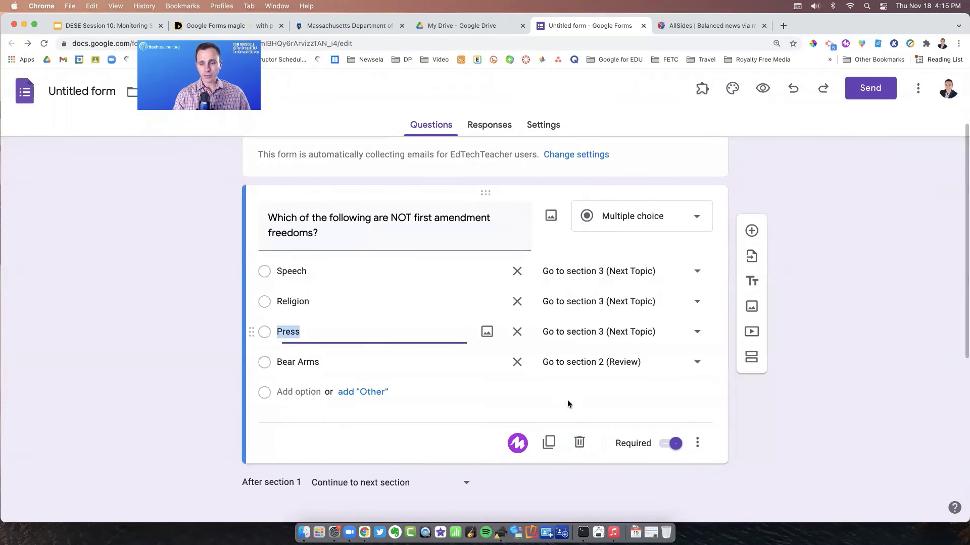
left_click(548, 442)
left_click_drag(483, 281, 452, 223)
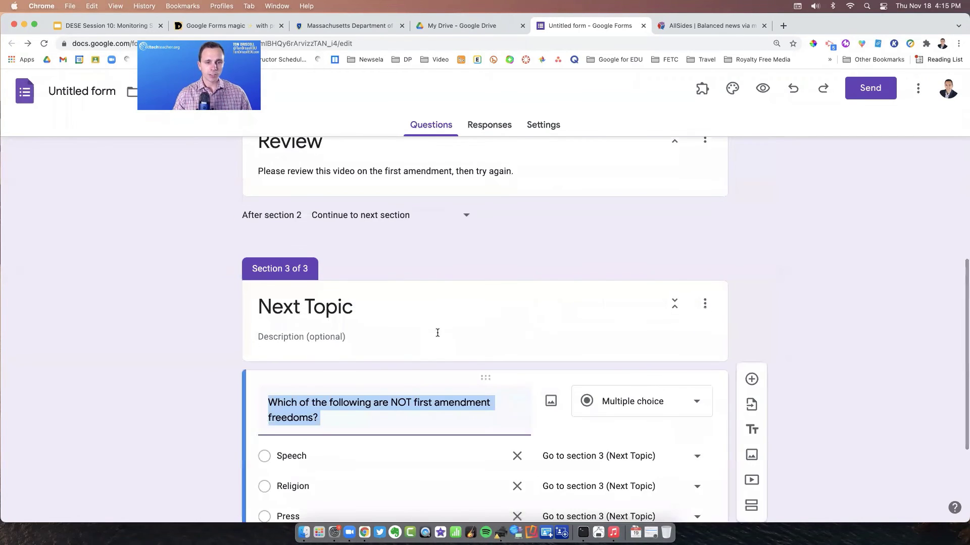
scroll(438, 332, "up", 3)
scroll(438, 331, "down", 3)
left_click_drag(485, 379, 461, 249)
left_click(460, 330)
left_click(461, 330)
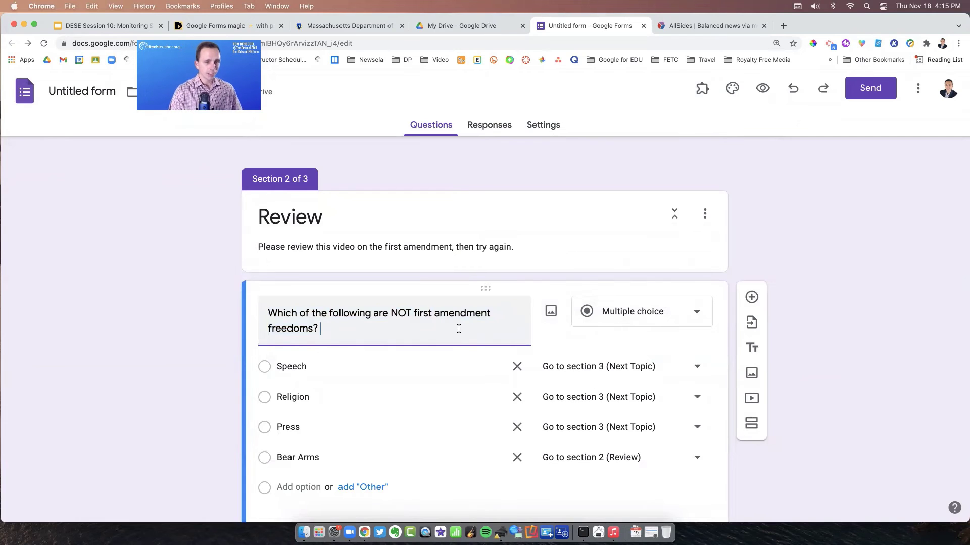
Step: Search YouTube for "first amendment" and insert the video "The First Amendment Explained" into the Review section
scroll(484, 328, "up", 2)
scroll(485, 328, "down", 4)
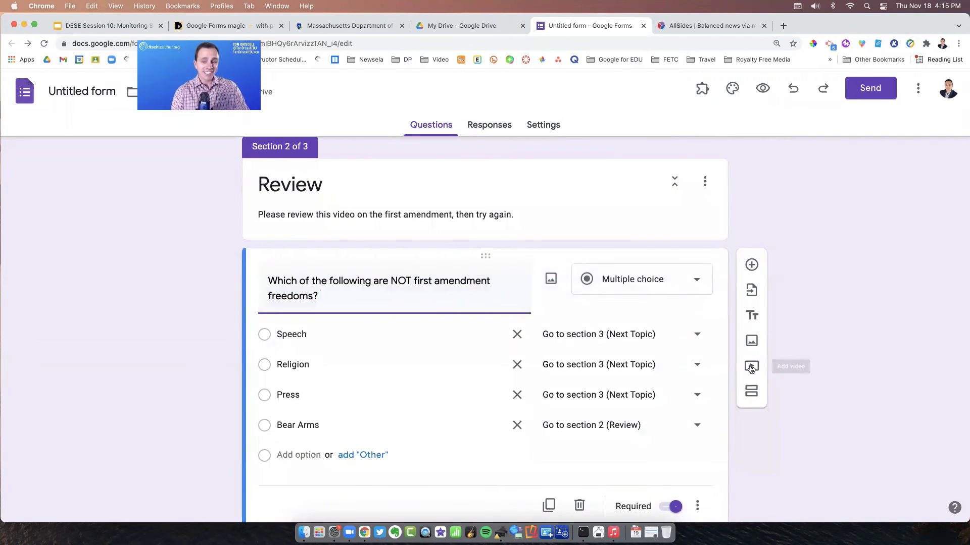
left_click(751, 366)
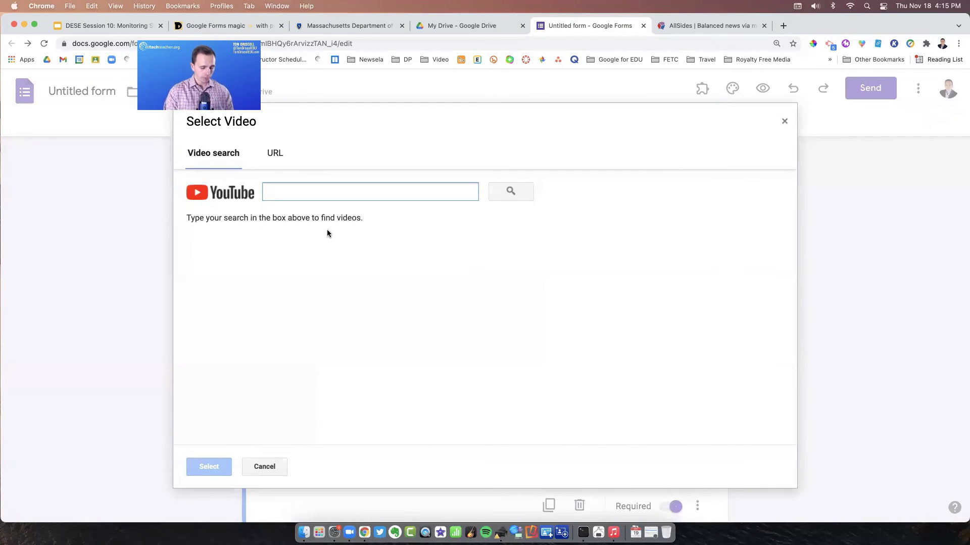
type("fira")
type("t amendment")
key("Return")
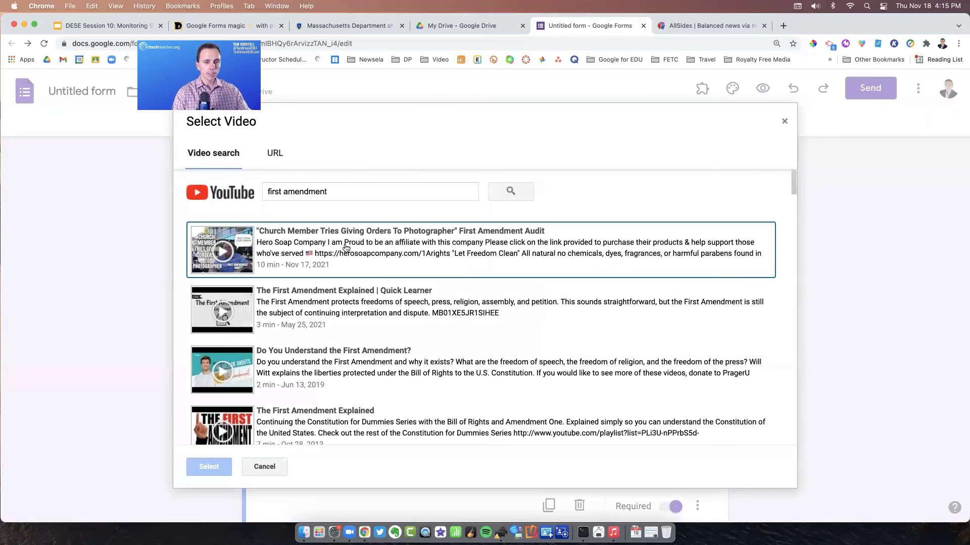
left_click(282, 430)
left_click(208, 470)
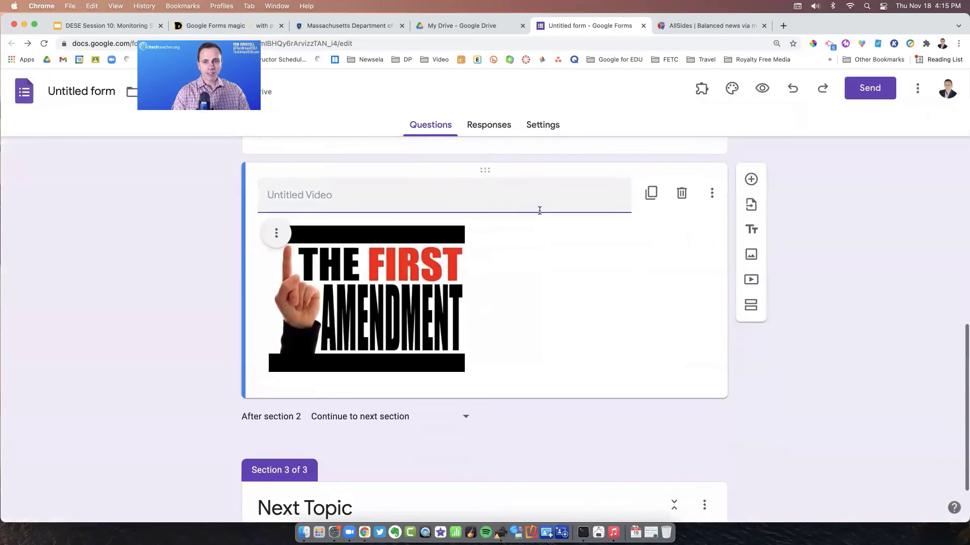
Step: Move the video above the duplicated question in the Review section and check the order down to the last section
left_click_drag(494, 173, 474, 122)
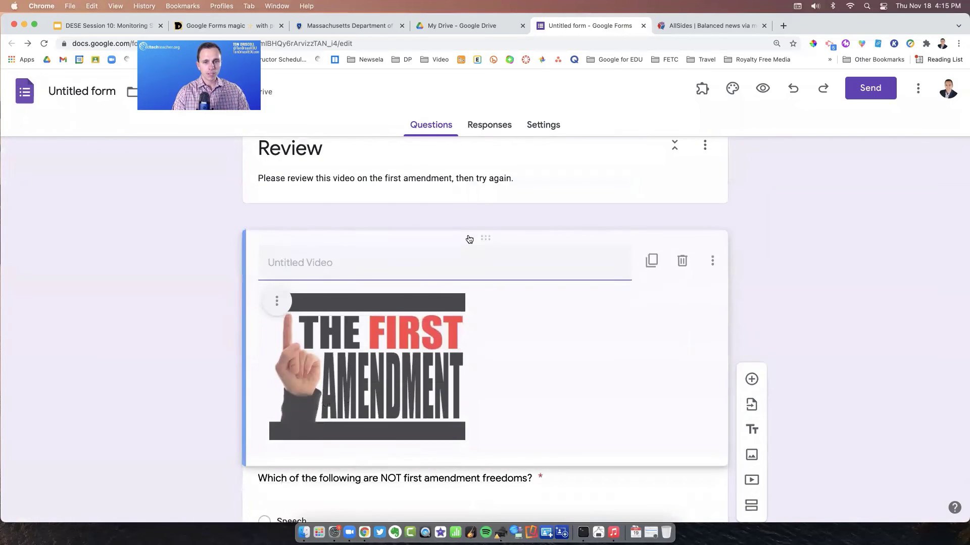
scroll(541, 261, "up", 3)
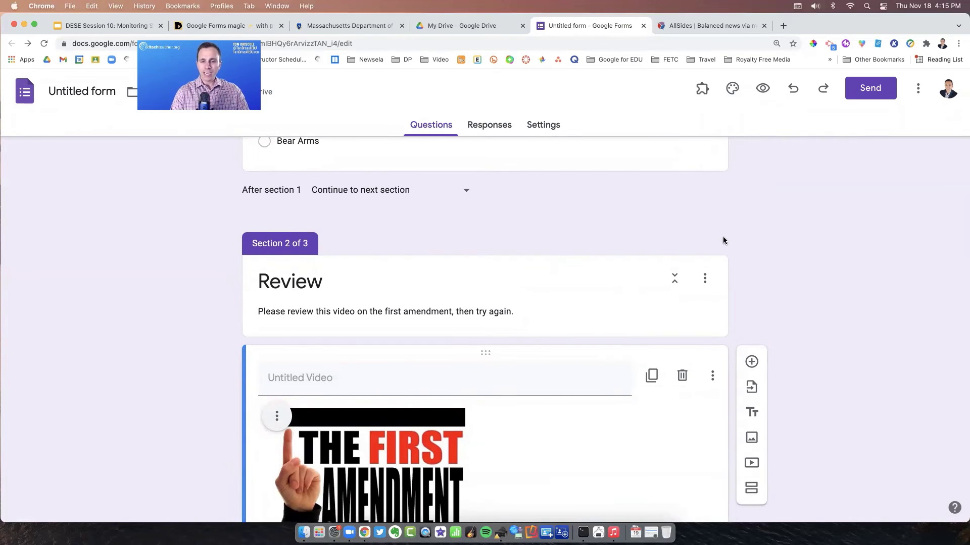
scroll(719, 245, "down", 3)
scroll(578, 333, "down", 7)
left_click(407, 450)
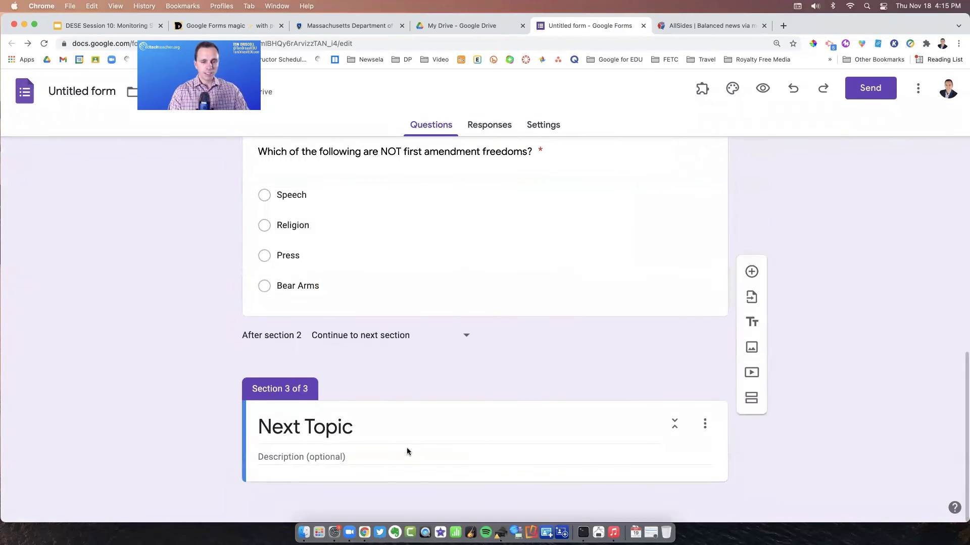
Step: Preview the First Amendment form and test its branching by answering "Bear Arms" and continuing
scroll(838, 306, "up", 15)
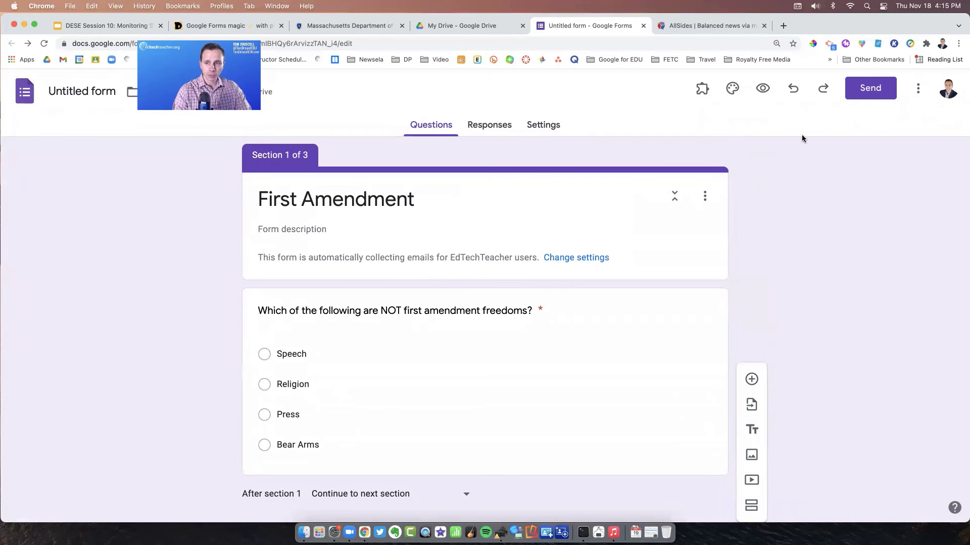
left_click(763, 88)
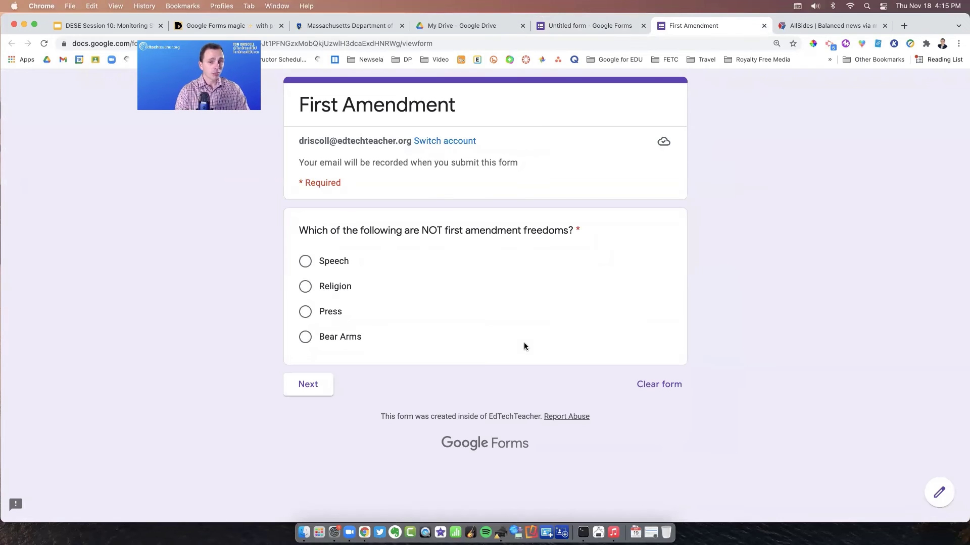
left_click(305, 337)
left_click(316, 385)
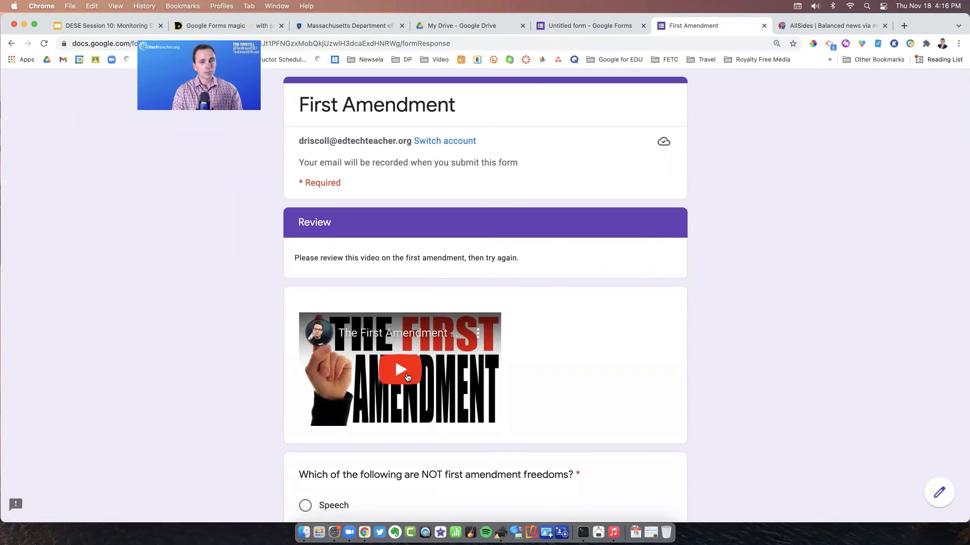
Step: Answer the repeated question in the Review section with "Religion", continue to Next Topic and submit the test response
scroll(443, 385, "down", 5)
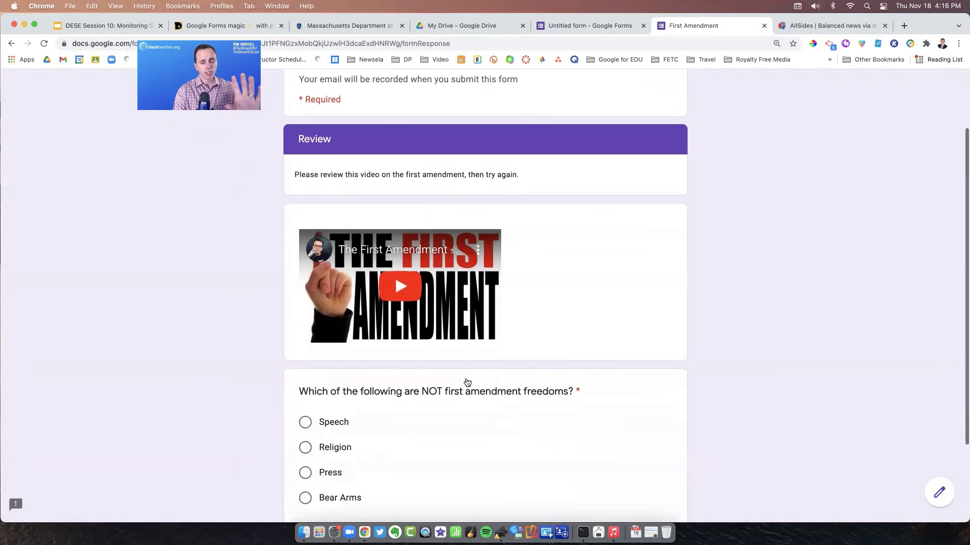
left_click(305, 341)
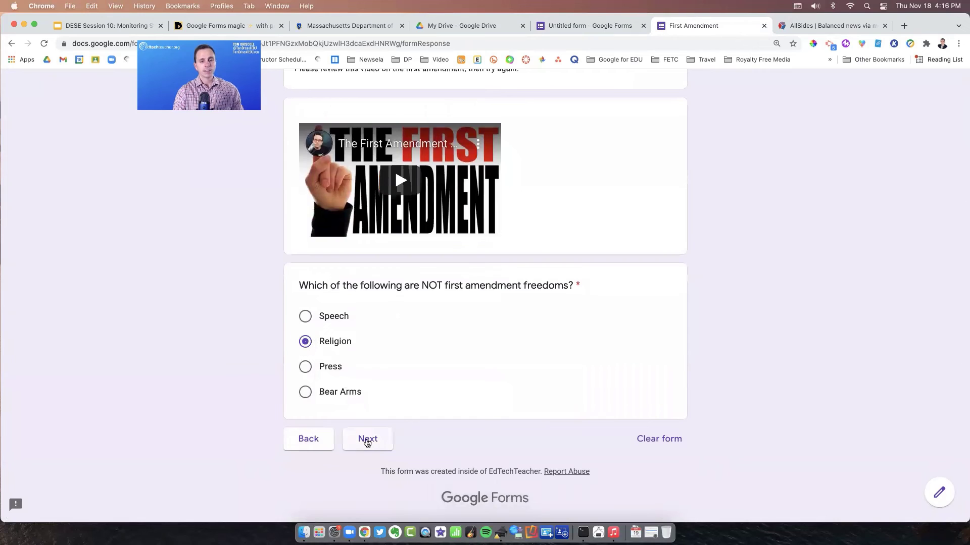
left_click(368, 439)
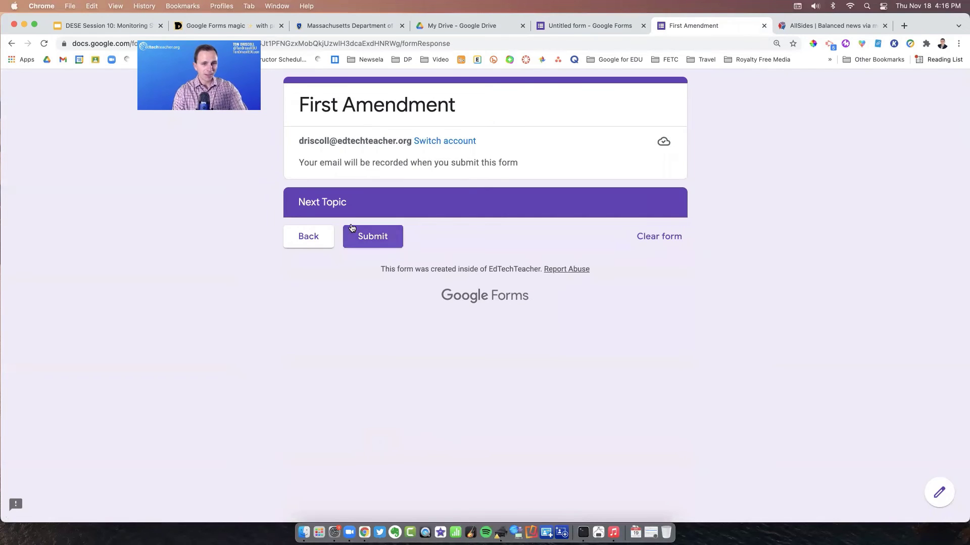
left_click(374, 239)
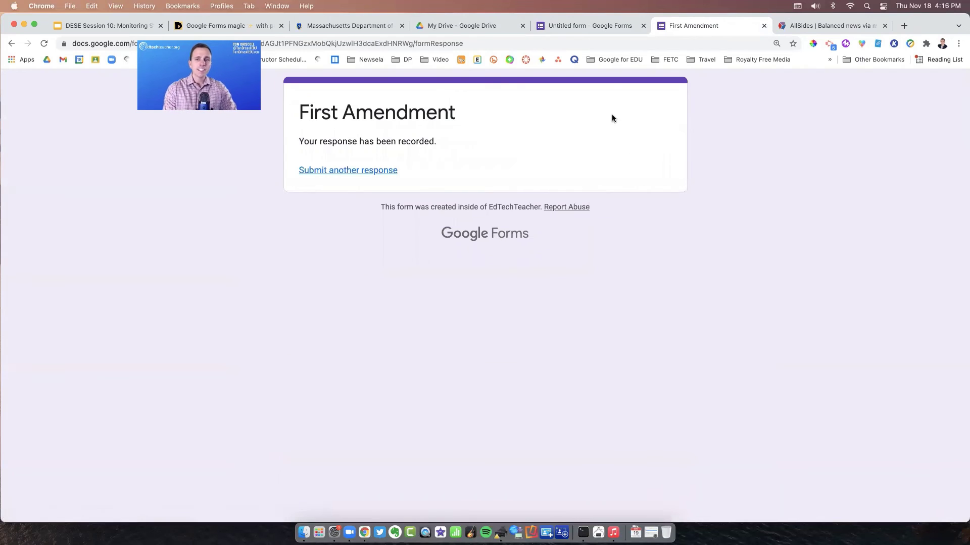
Step: Close the First Amendment form and its preview, and return to the DESE Session 10 slide deck
left_click(642, 26)
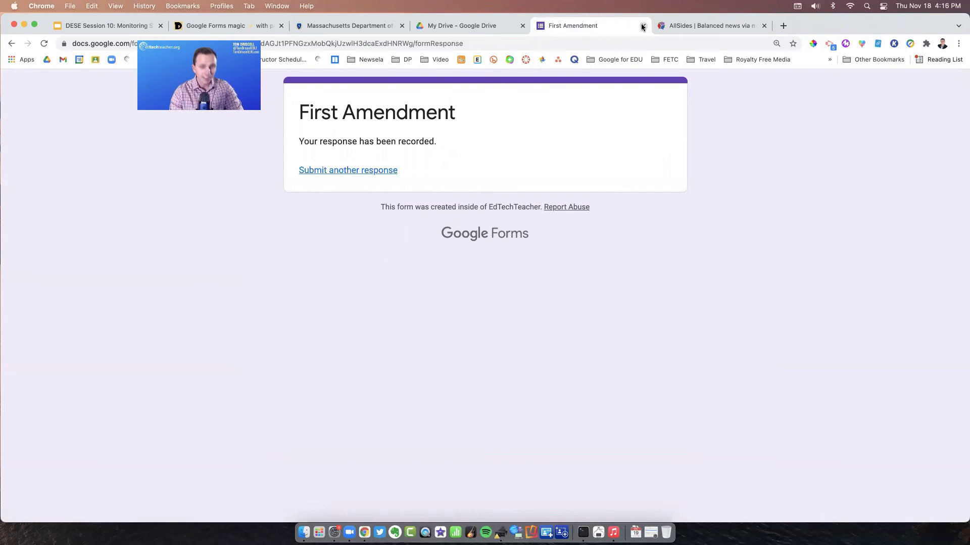
left_click(642, 26)
middle_click(589, 25)
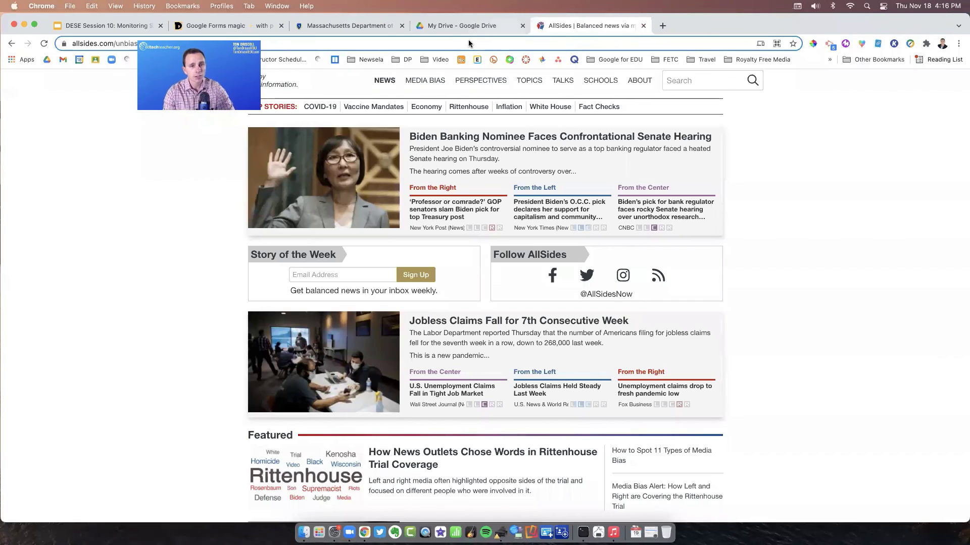
left_click(365, 26)
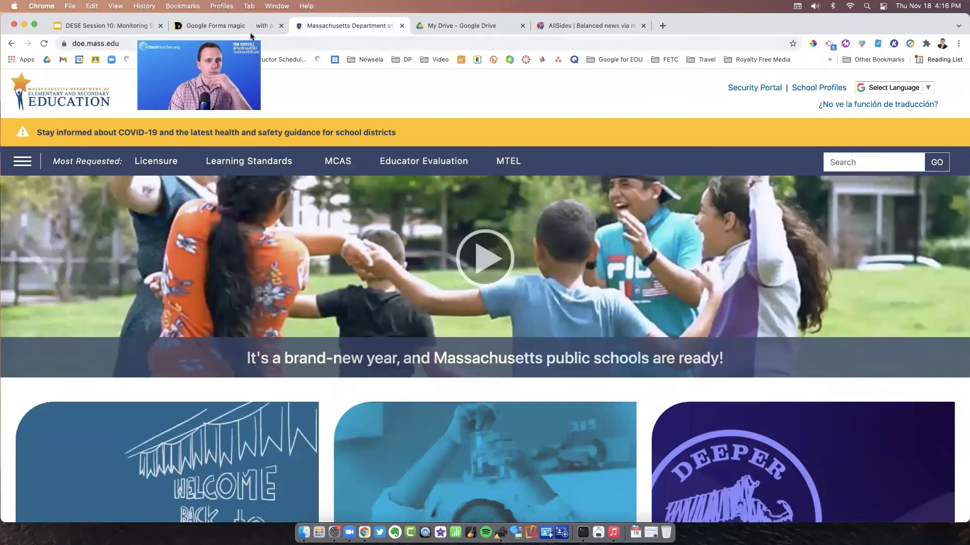
left_click(80, 26)
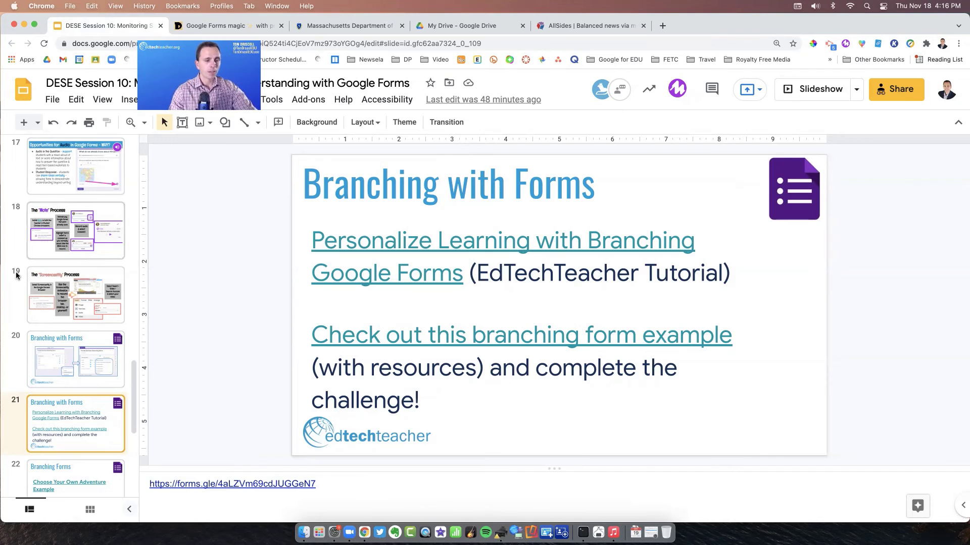
Step: Go to slide 22, Branching Forms, and open its linked "Choose Your Own Adventure Example" form
scroll(71, 355, "down", 3)
scroll(70, 355, "down", 3)
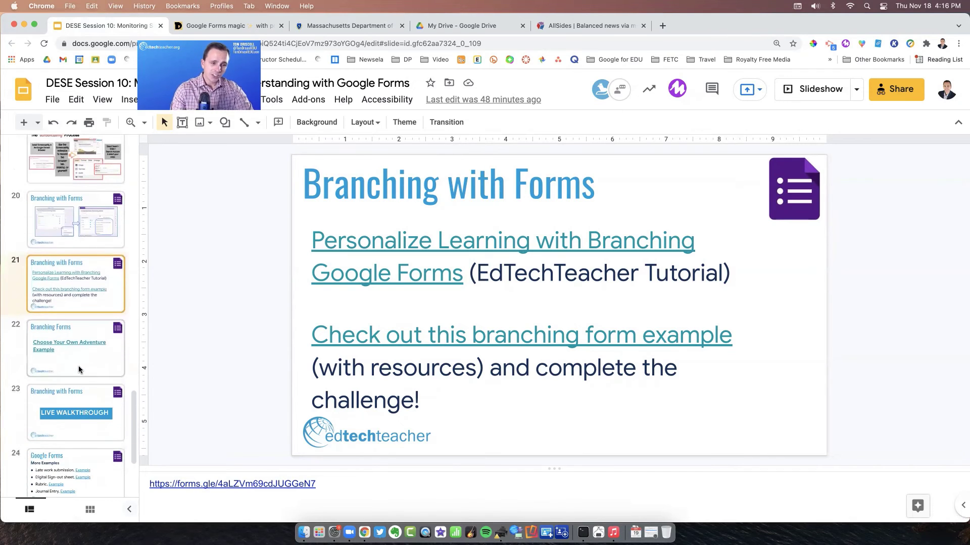
left_click(95, 367)
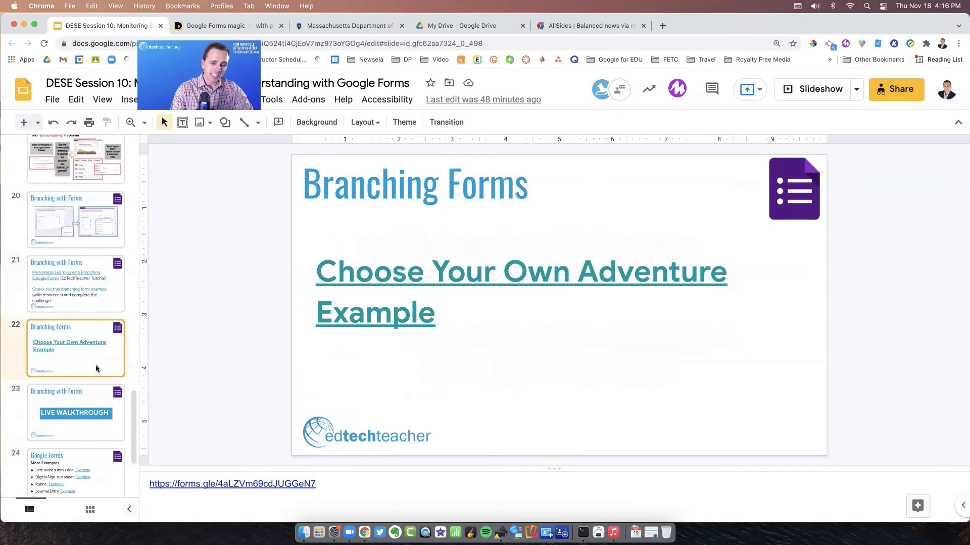
left_click(392, 322)
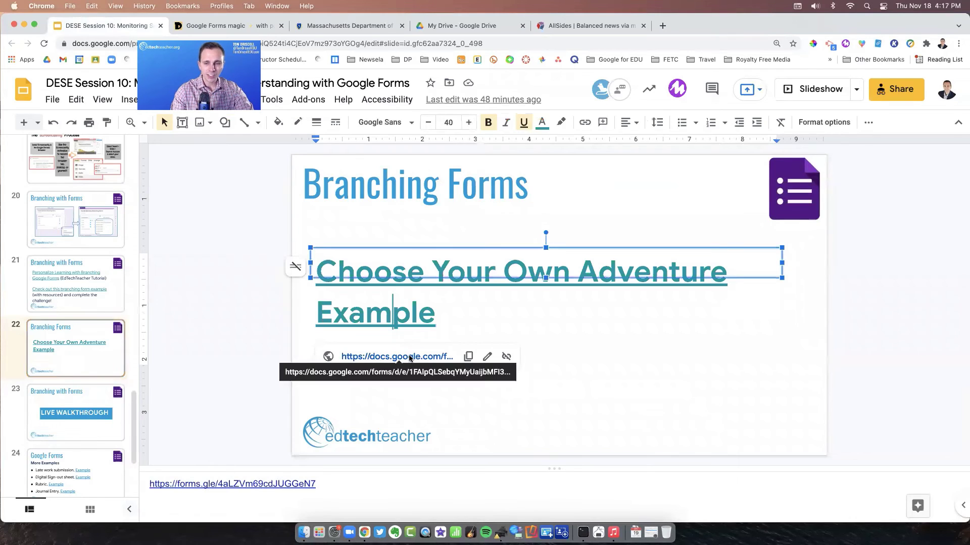
left_click(410, 356)
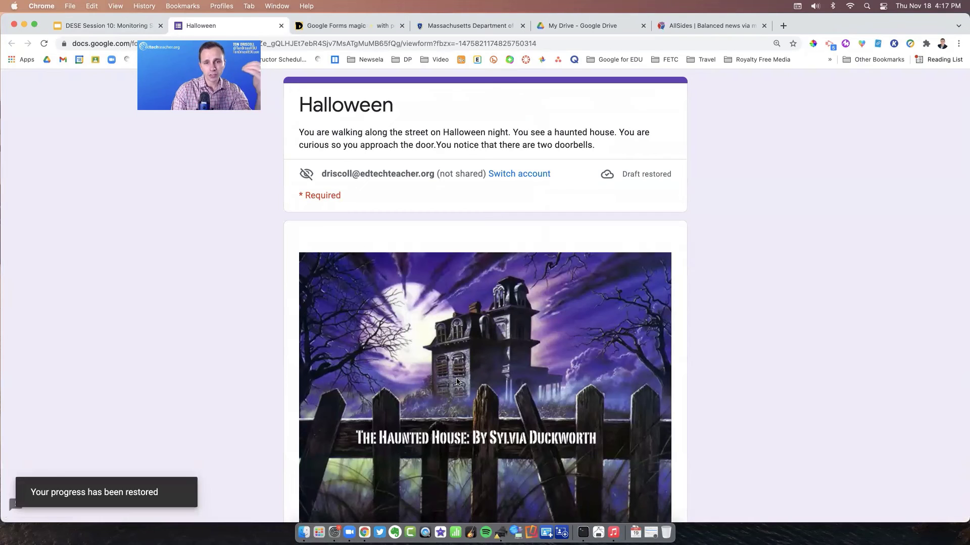
Step: Follow the Halloween story with the bell to the left and hesitating before entering slowly, and examine the next page's choices
scroll(456, 381, "down", 5)
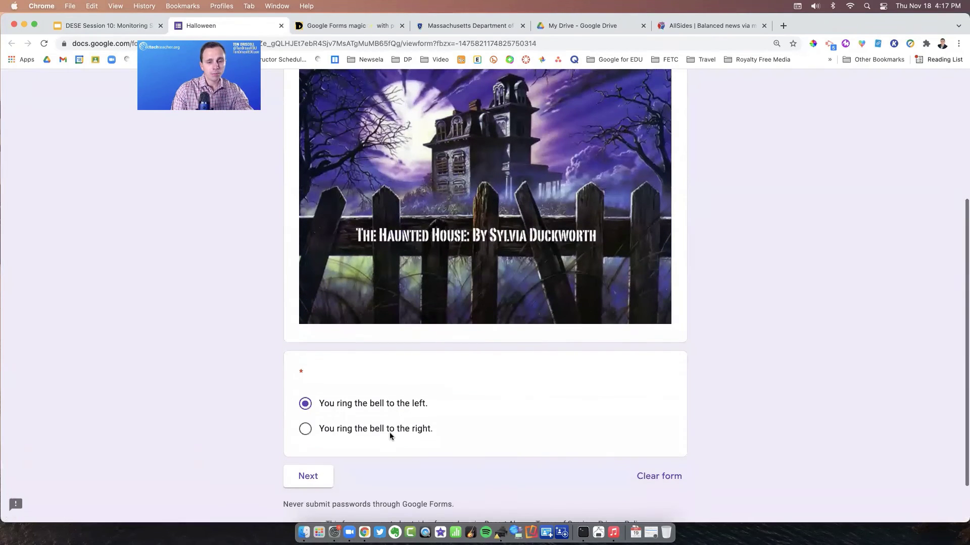
left_click(318, 485)
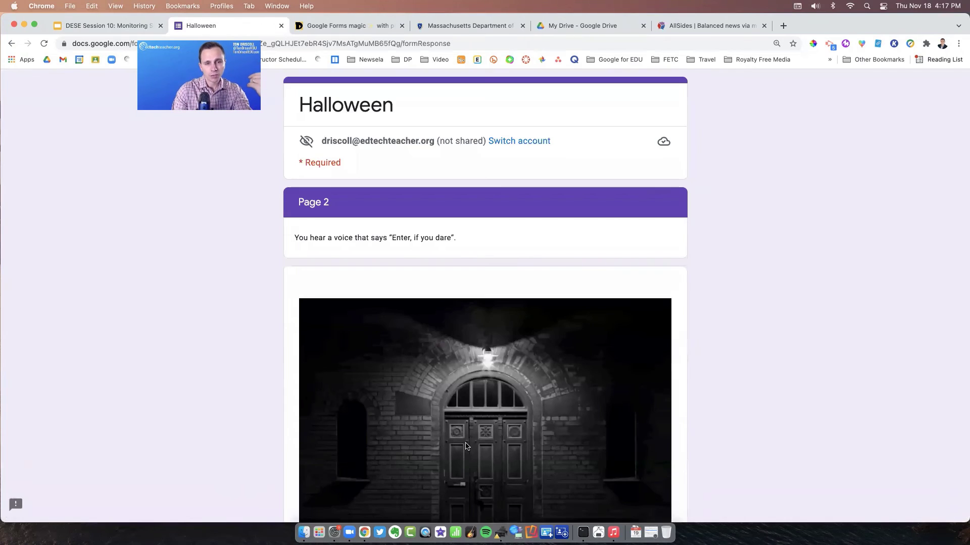
scroll(460, 445, "down", 7)
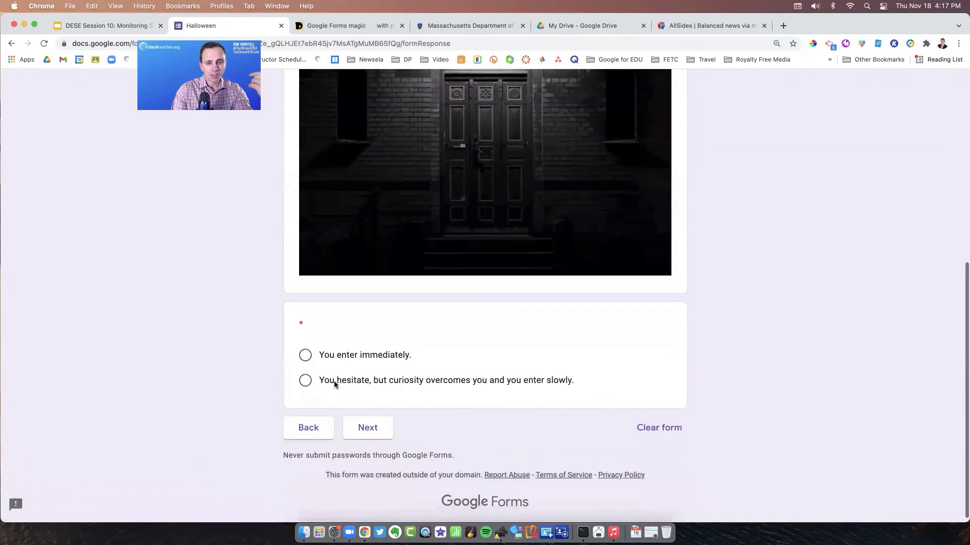
left_click(305, 380)
left_click(383, 433)
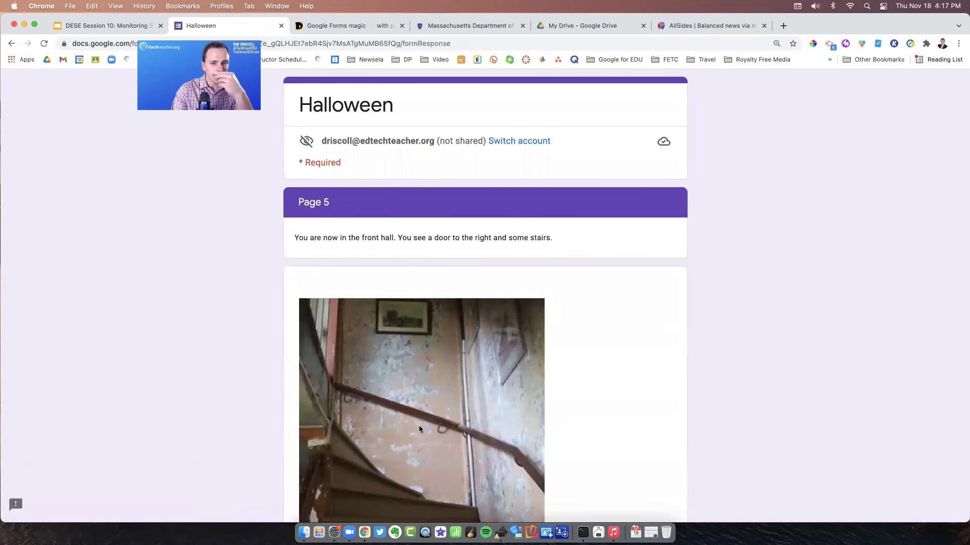
scroll(419, 426, "down", 5)
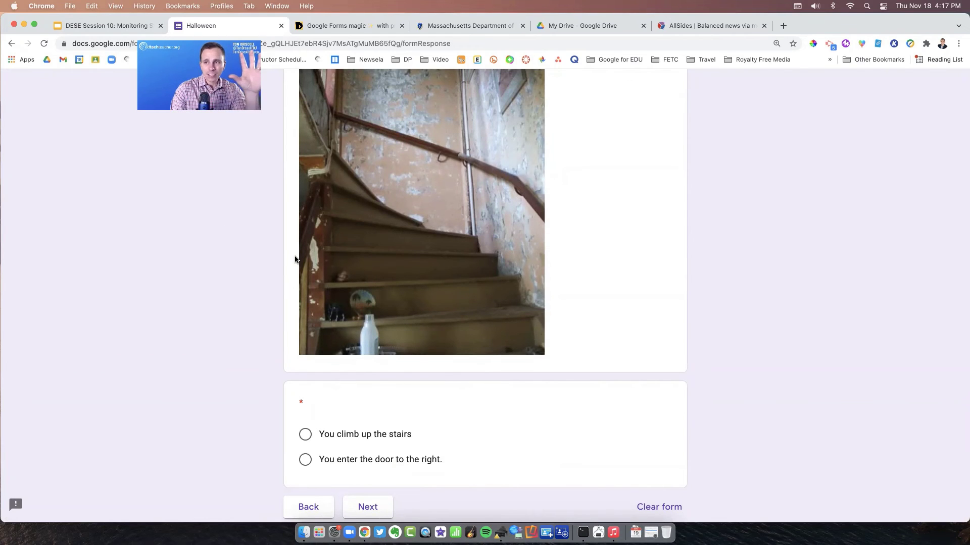
Step: Go back to the Halloween form's opening page and close the form
left_click(11, 44)
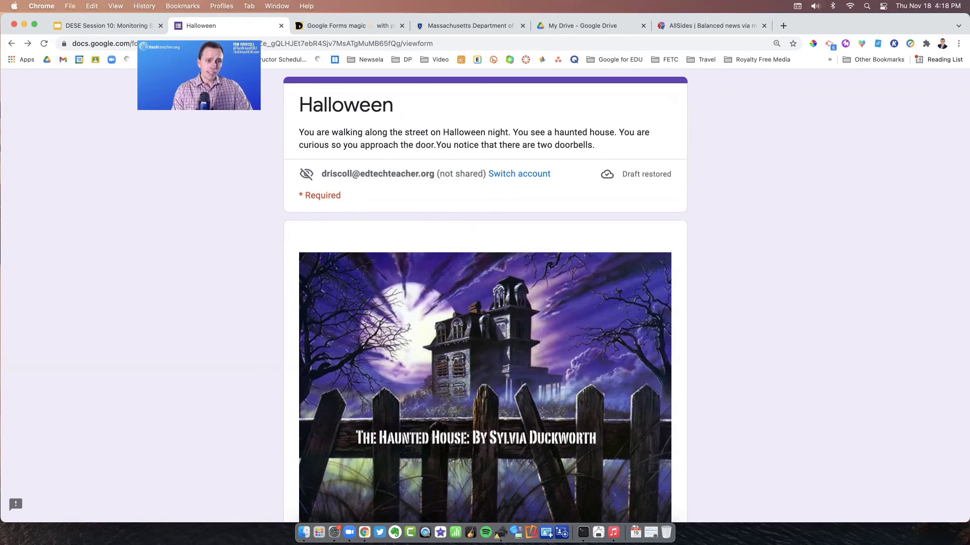
left_click(11, 43)
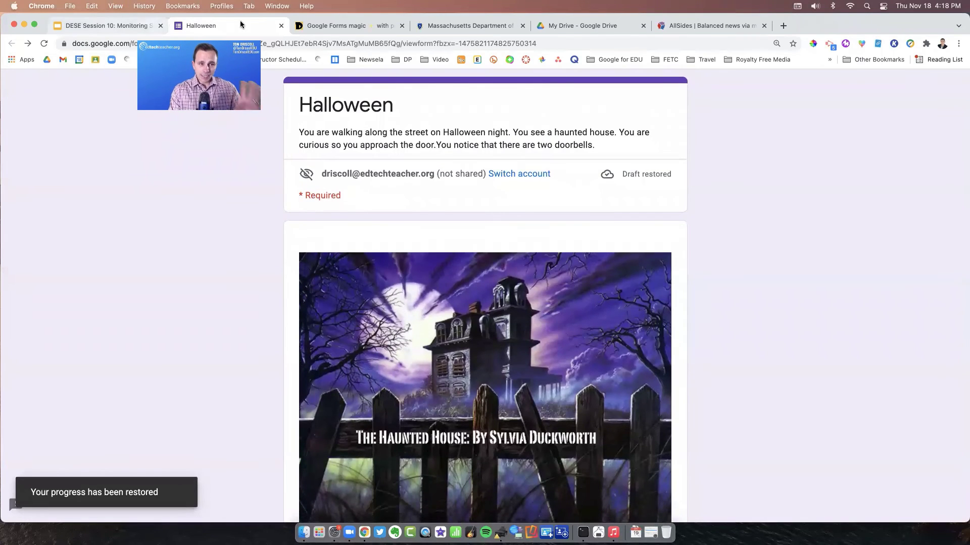
left_click(281, 26)
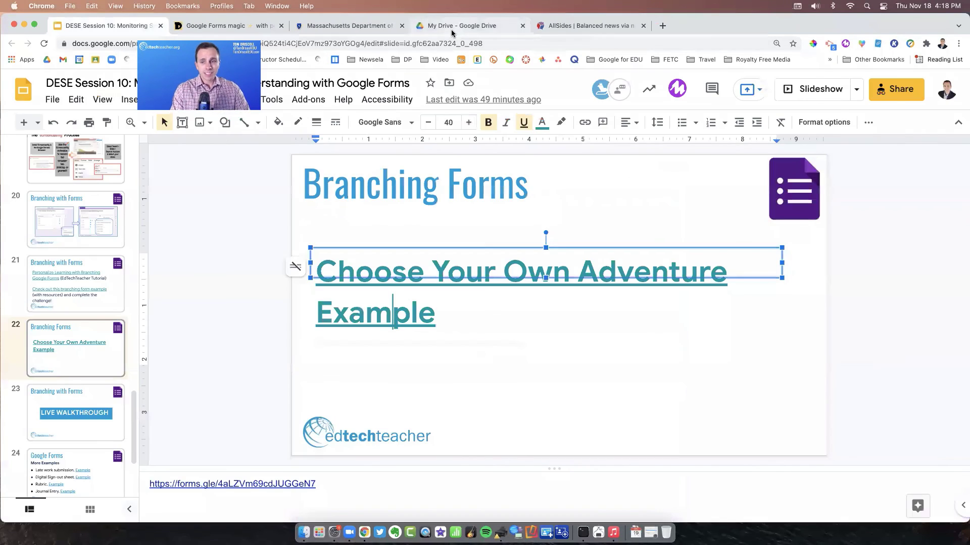
Step: Open the Untitled form from Google Drive and add response validation to its "Open Ended Question"
left_click(451, 28)
double_click(710, 188)
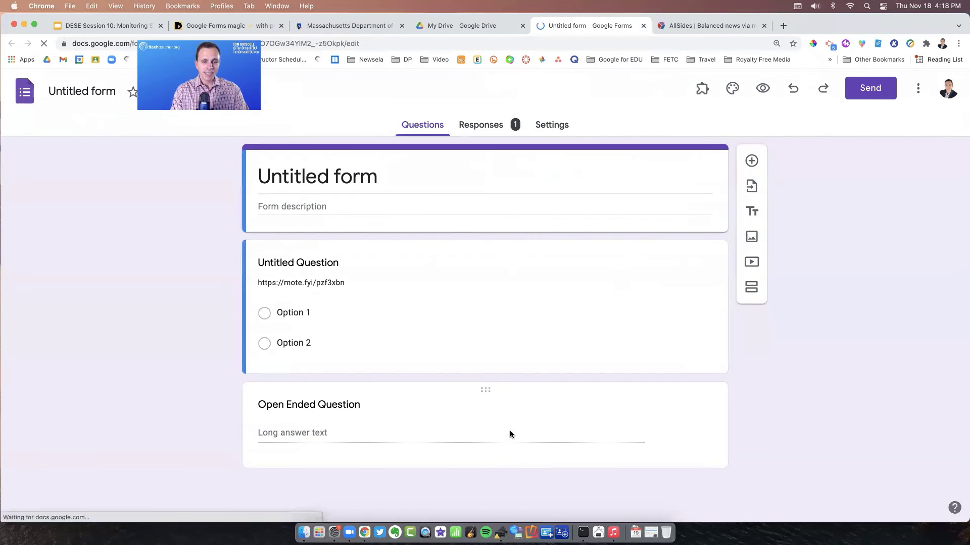
left_click(431, 434)
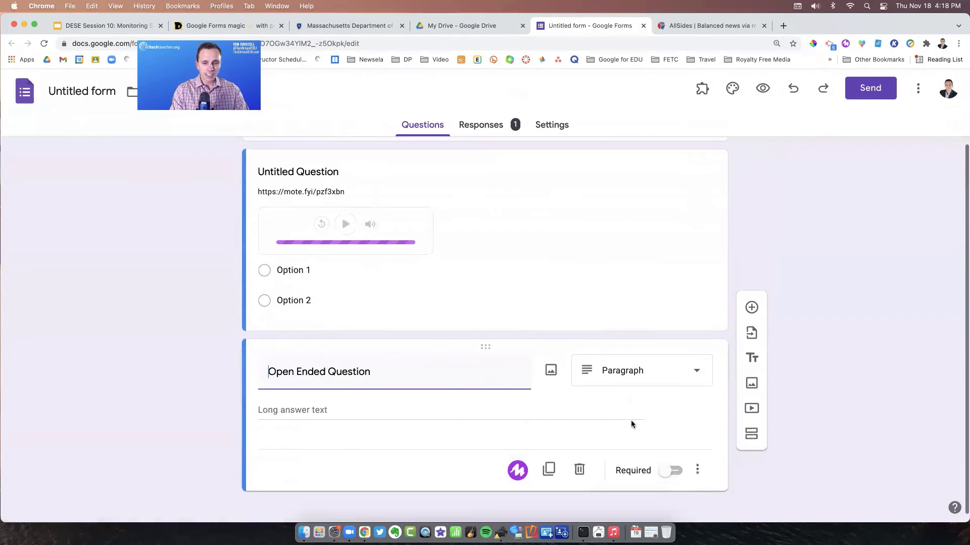
left_click(697, 464)
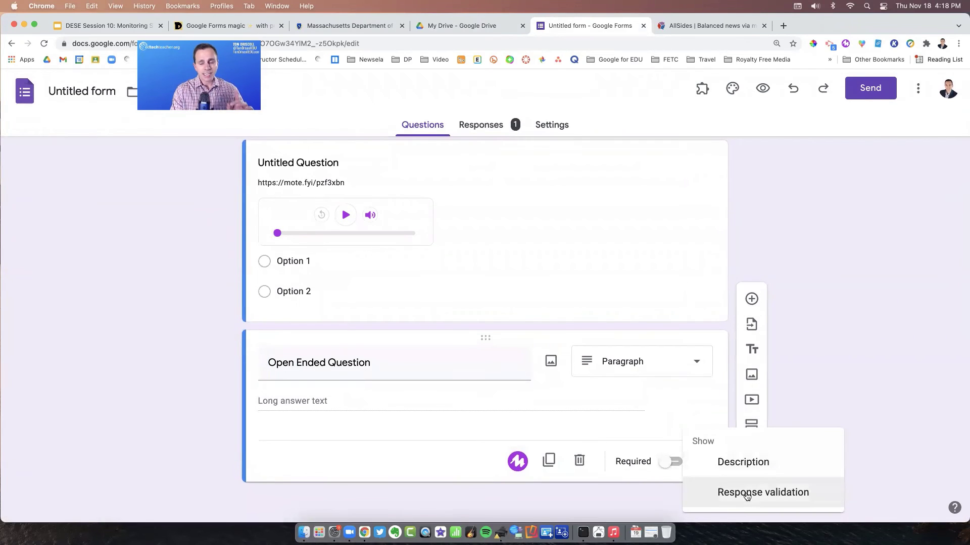
left_click(807, 499)
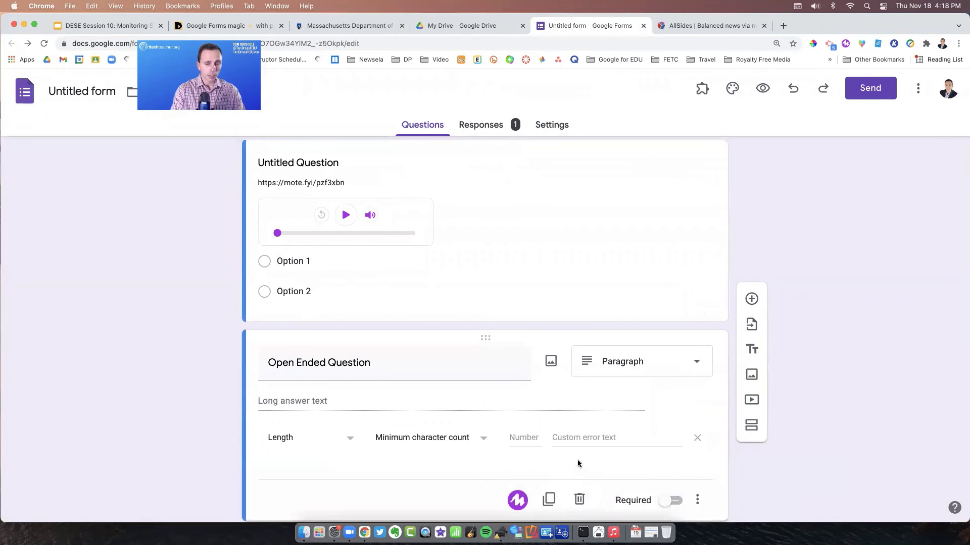
Step: Set the open-ended question's validation to Regular expression with the Contains condition, and point out the pattern and custom error text fields
left_click(350, 402)
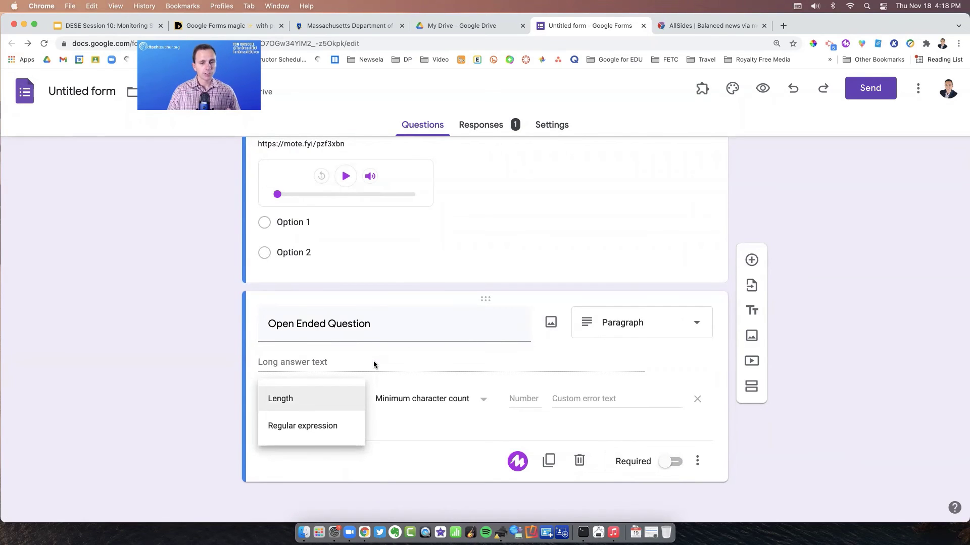
left_click(324, 435)
left_click(425, 406)
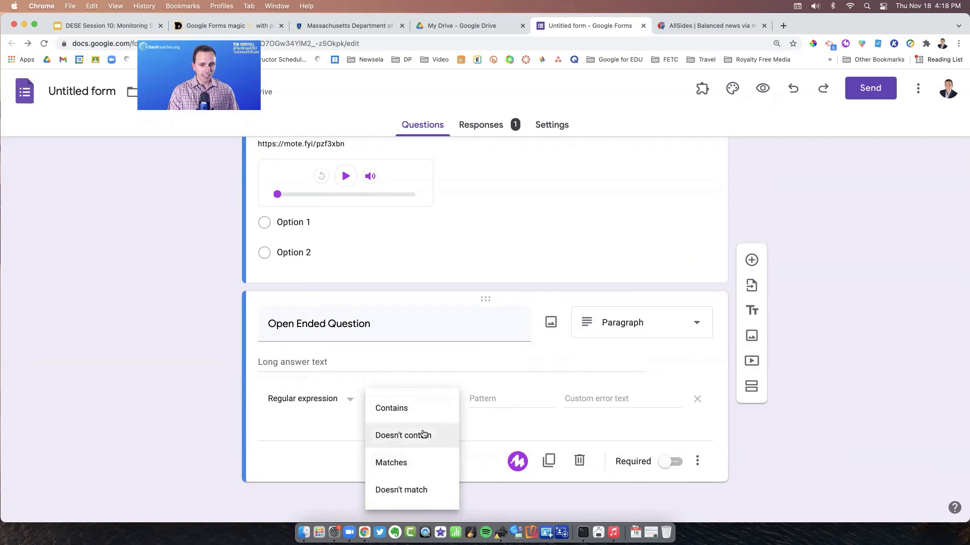
left_click(396, 408)
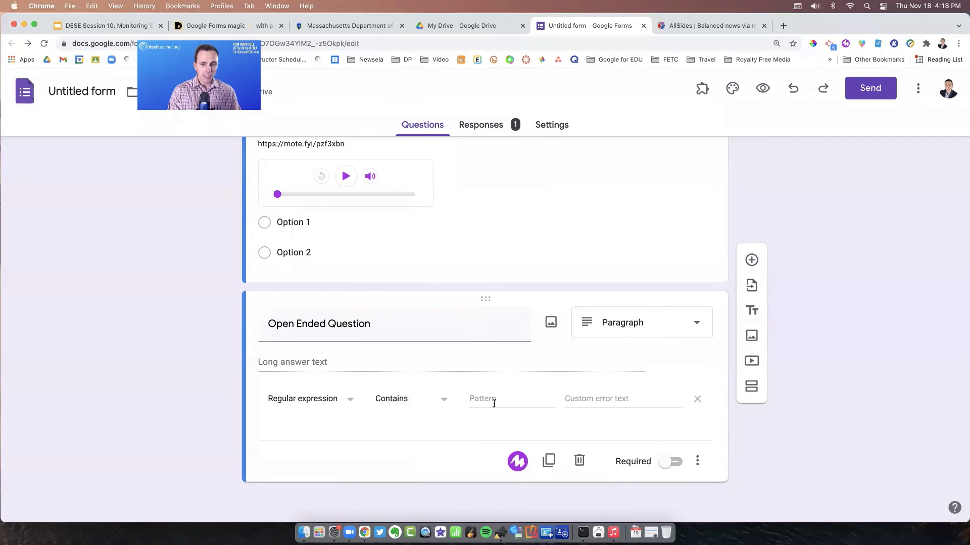
left_click(472, 402)
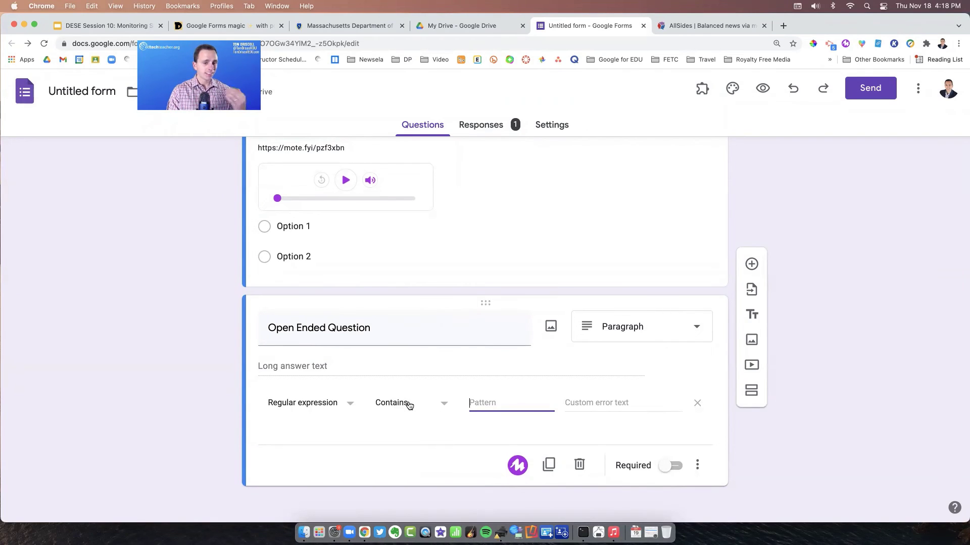
left_click(598, 405)
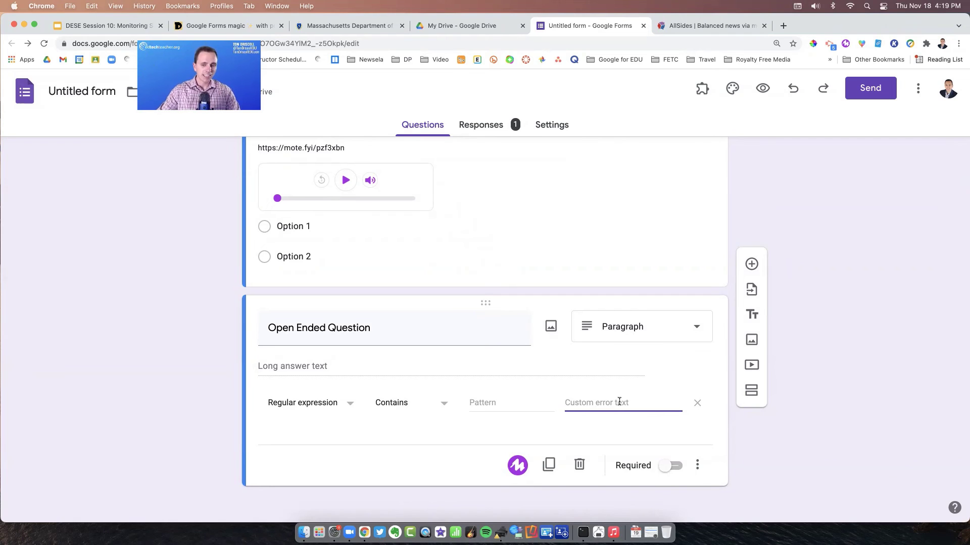
left_click(187, 287)
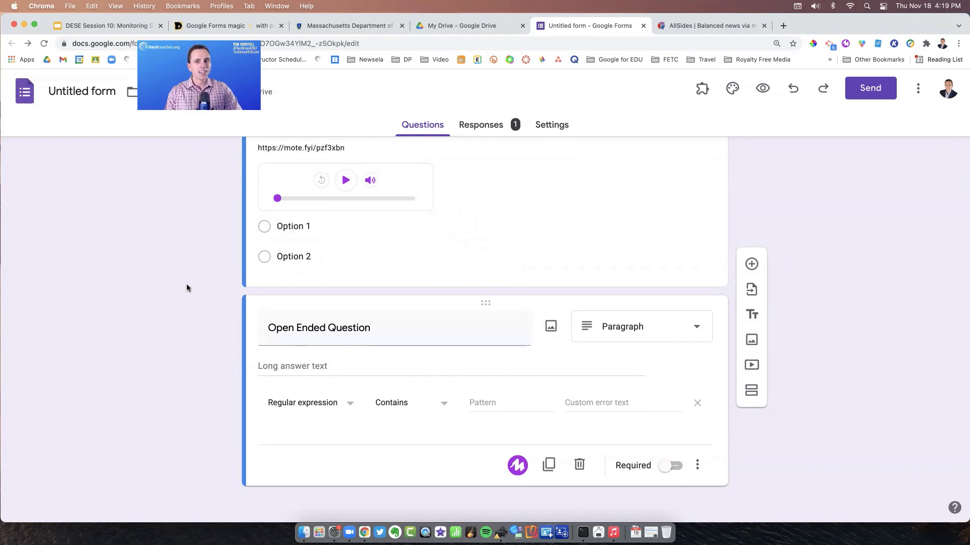
Step: Close the Untitled form and return to the DESE Session 10 slide deck to view the slides following Branching Forms
left_click(643, 26)
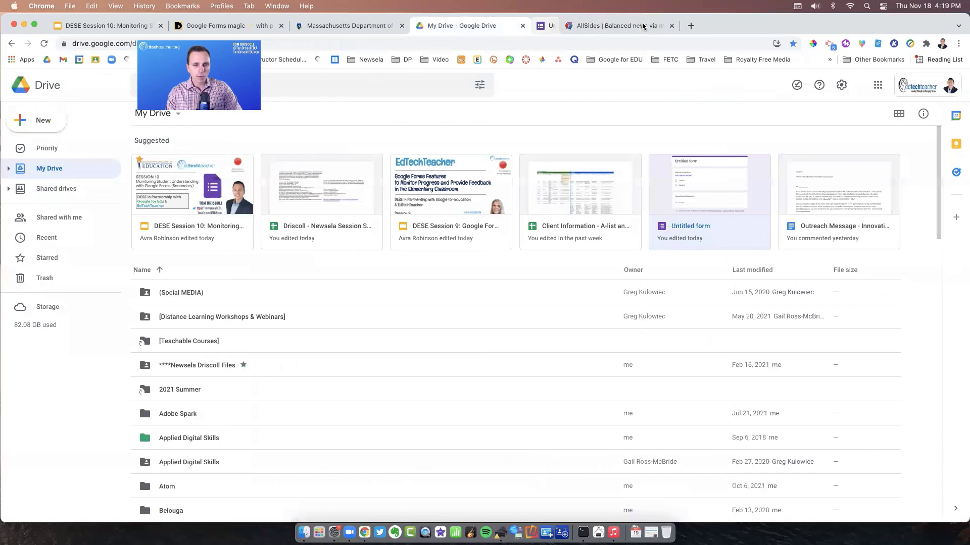
left_click(96, 26)
scroll(93, 404, "down", 3)
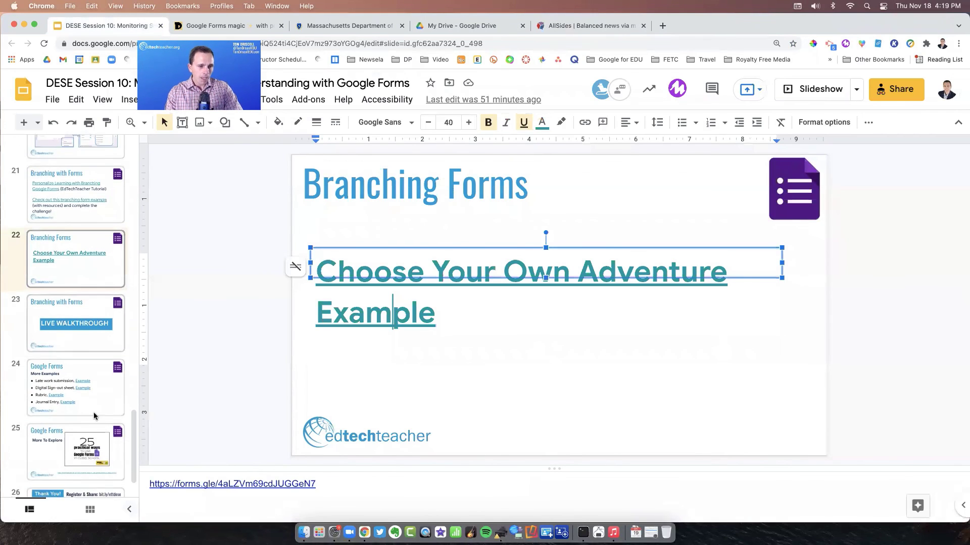
Step: Open the late work submission example from the More Examples slide, review the form's instructions and questions, and close it
left_click(98, 381)
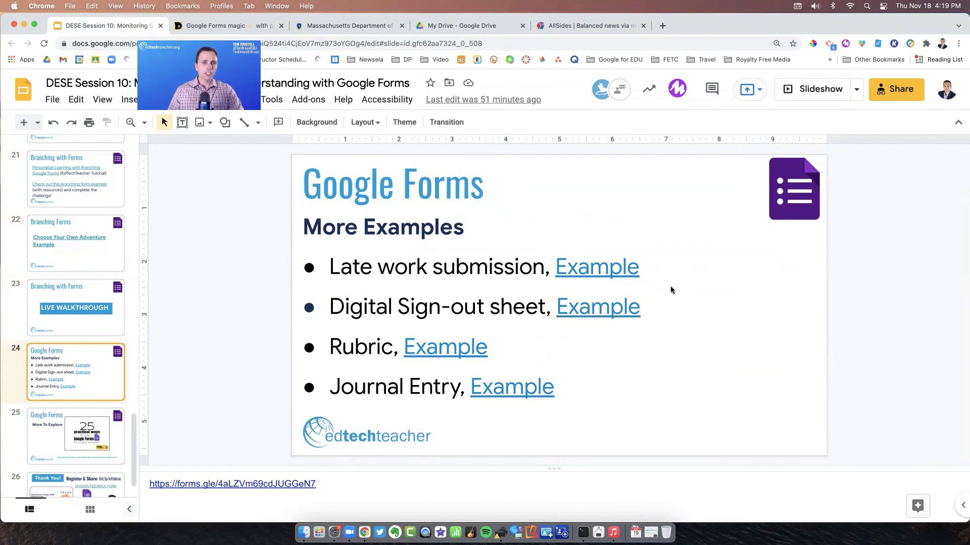
left_click(610, 267)
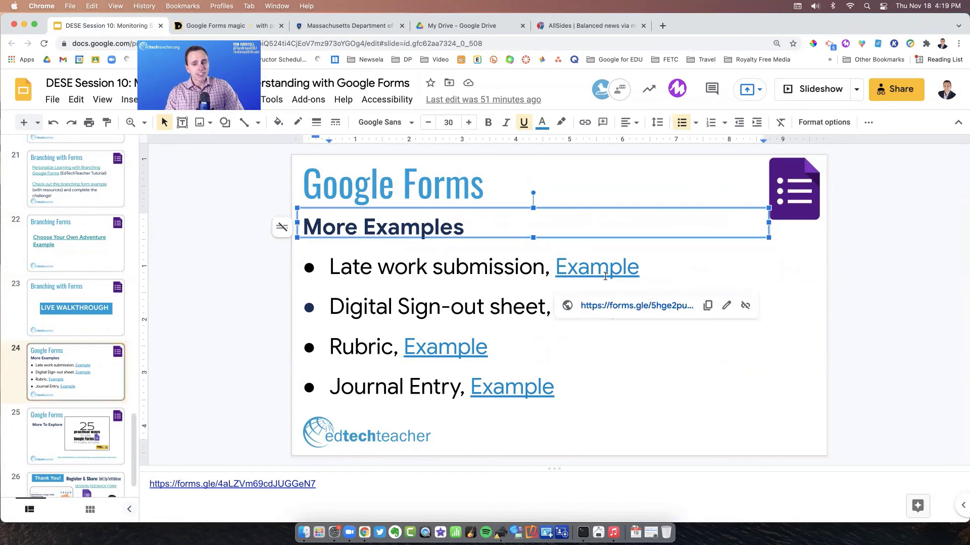
left_click(626, 305)
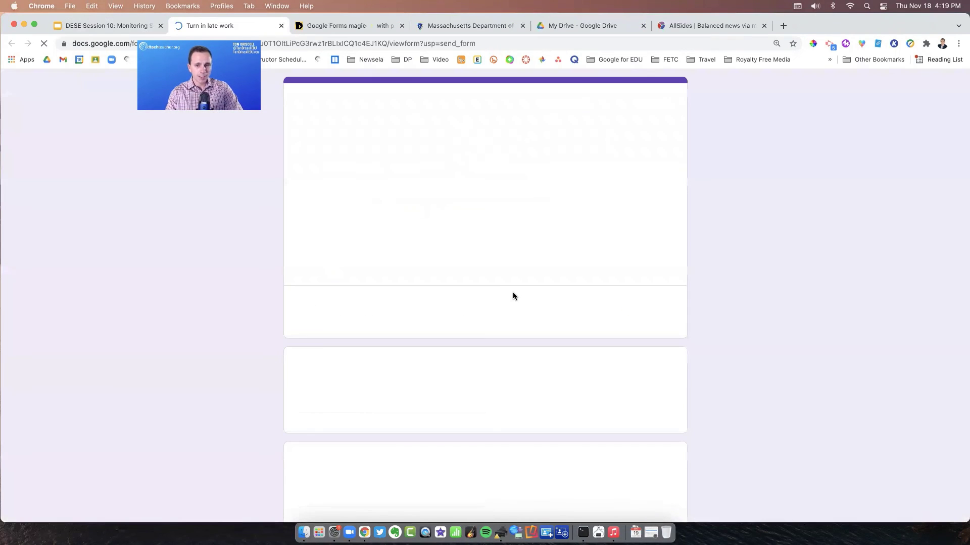
scroll(513, 298, "down", 2)
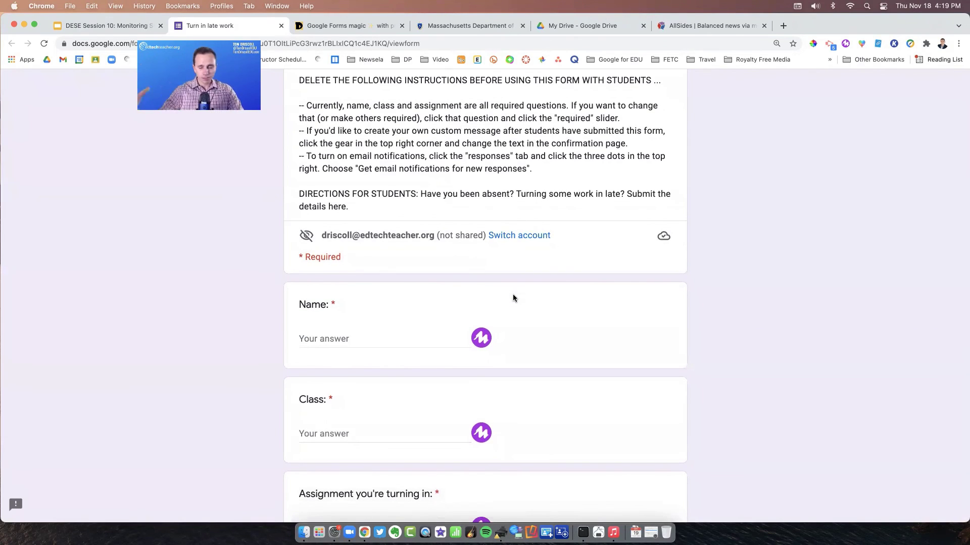
scroll(514, 298, "down", 3)
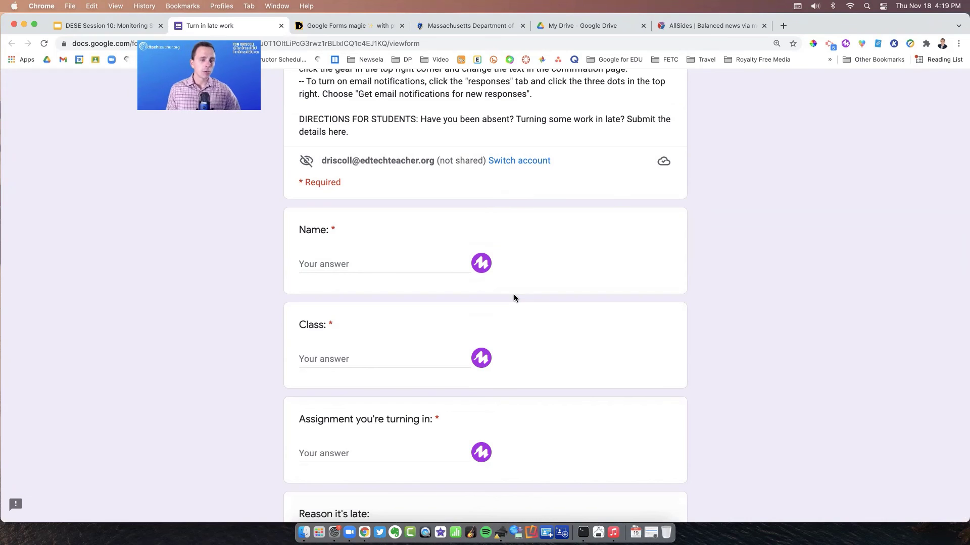
scroll(521, 281, "down", 5)
scroll(583, 273, "up", 10)
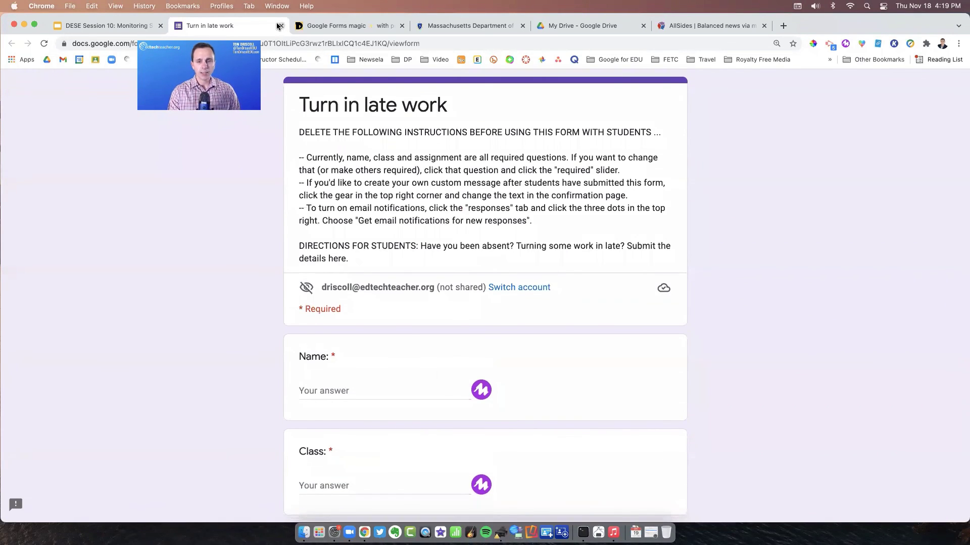
left_click(282, 26)
Step: Open the rubric example form linked on the More Examples slide, review its rating and feedback questions, and return to the deck
left_click_drag(579, 309, 589, 312)
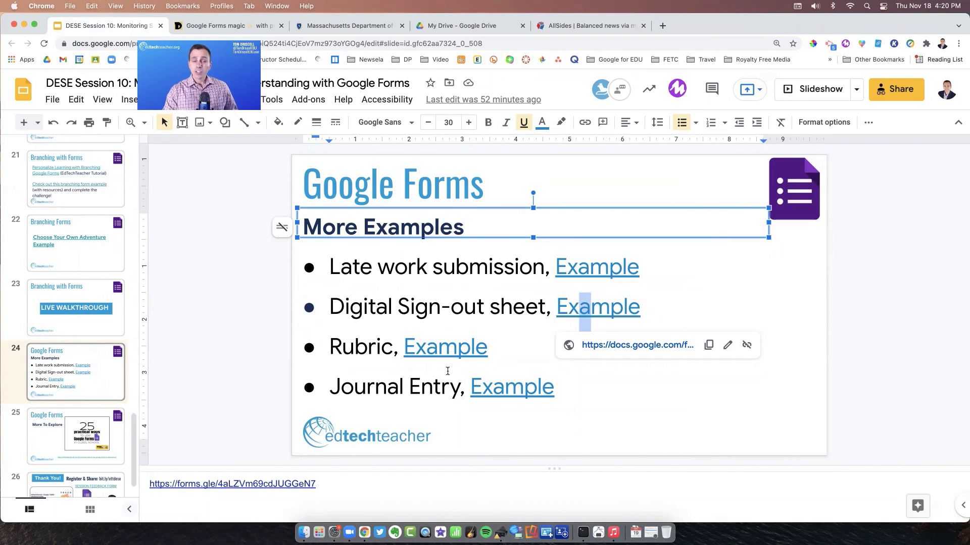
left_click(451, 354)
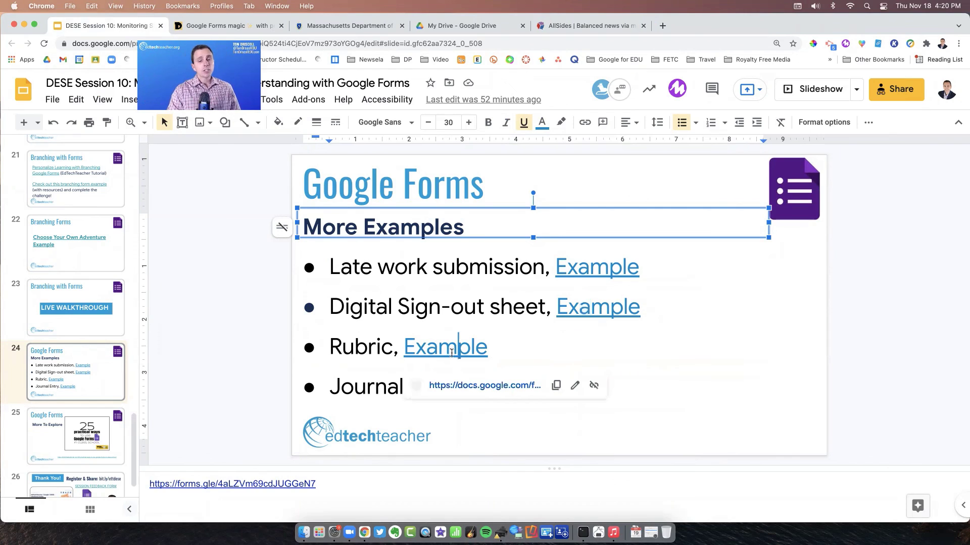
left_click(455, 386)
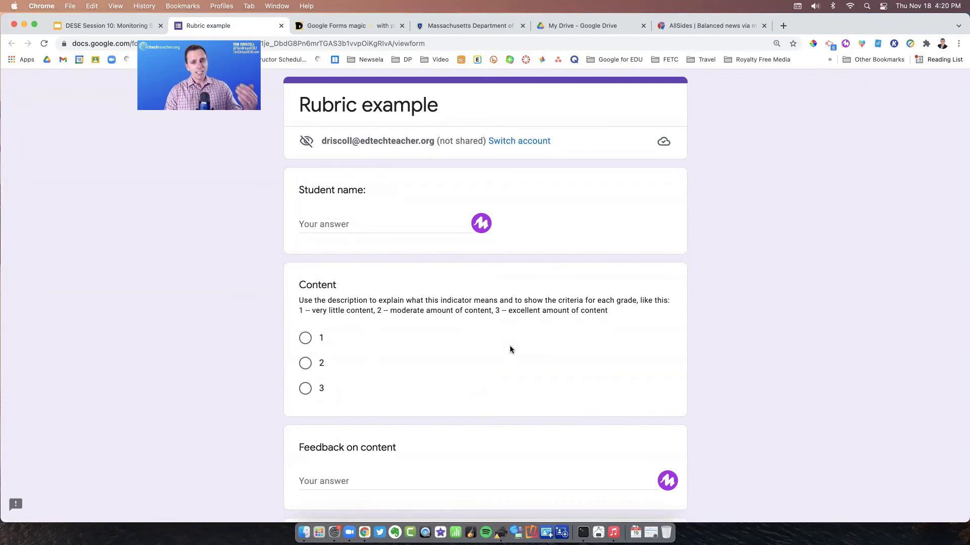
scroll(510, 346, "down", 3)
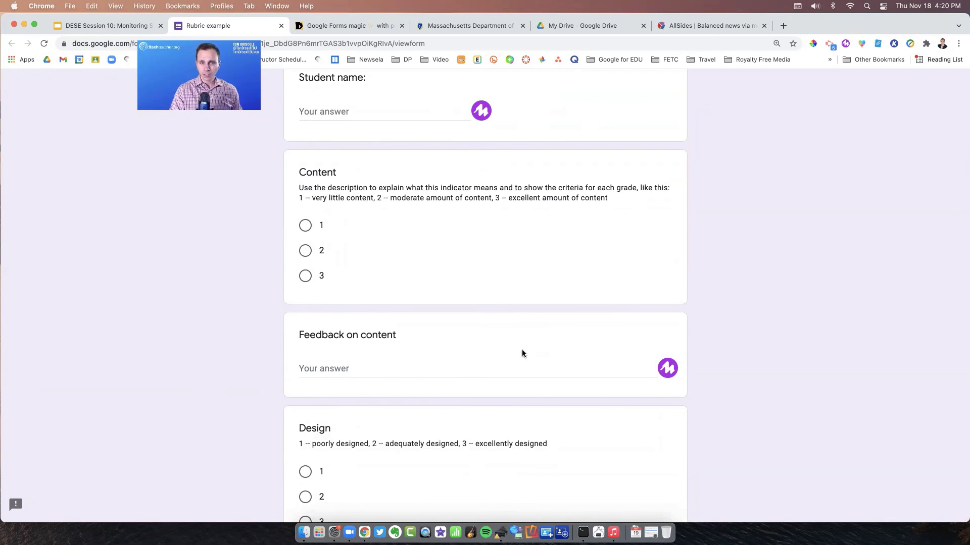
scroll(522, 351, "down", 5)
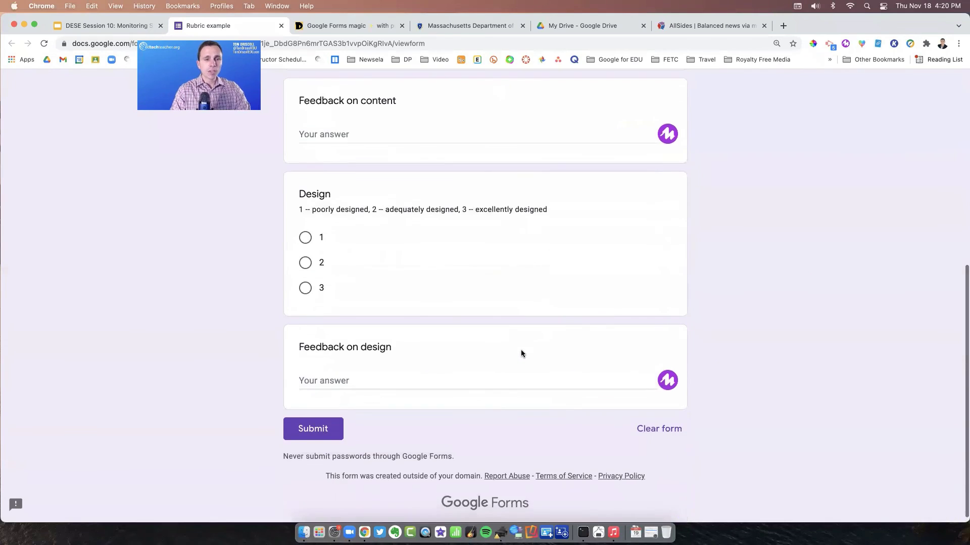
scroll(520, 349, "up", 10)
left_click(104, 25)
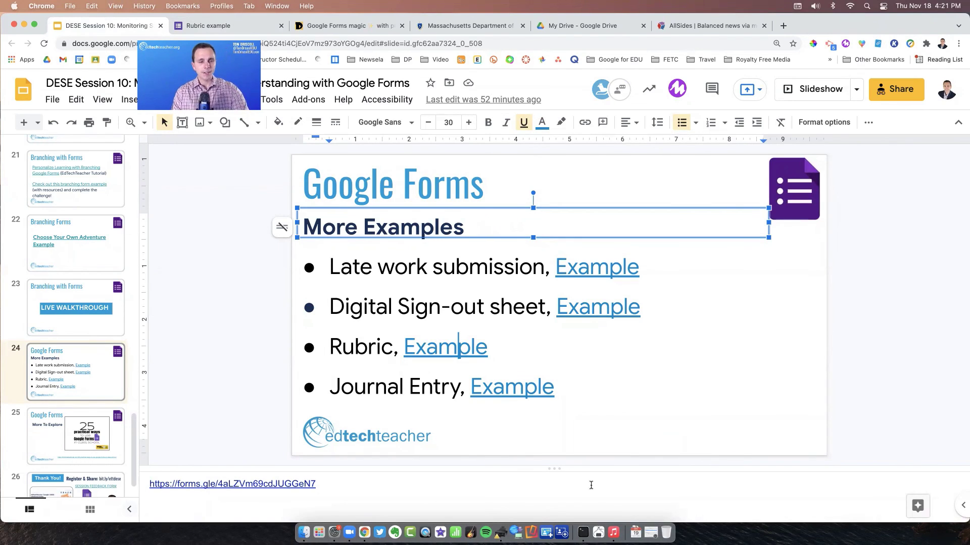
Step: Go to the More To Explore slide and open the linked article "25 practical ways to use Google Forms in class, school"
left_click(74, 440)
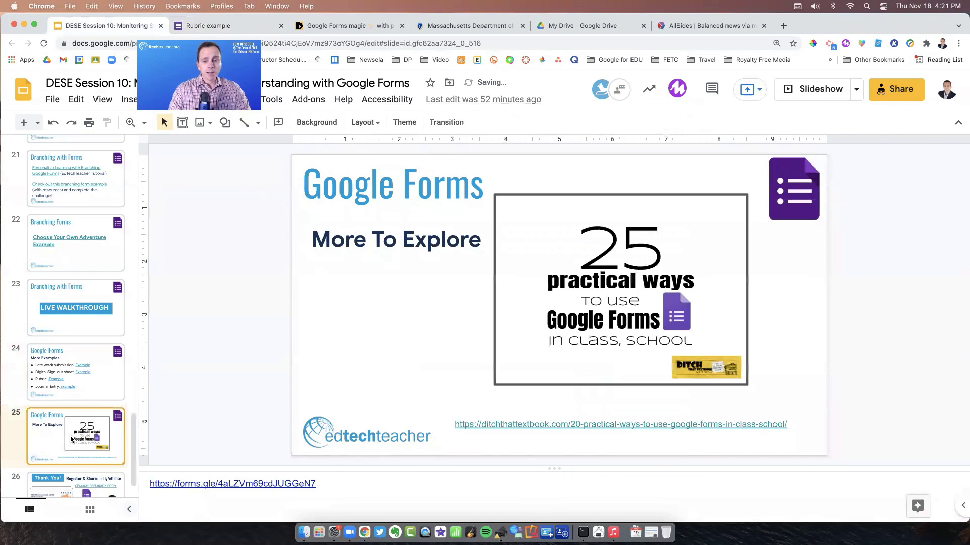
left_click(631, 256)
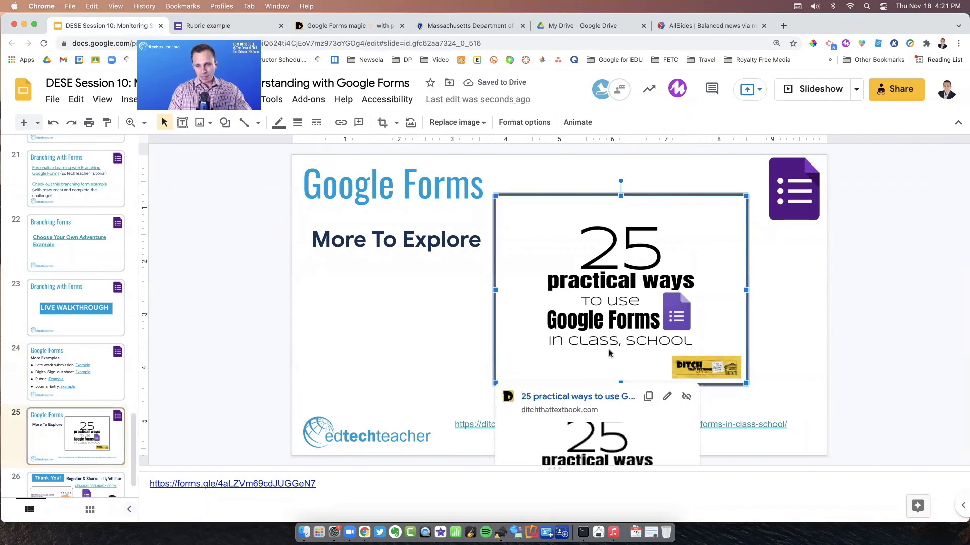
left_click(604, 399)
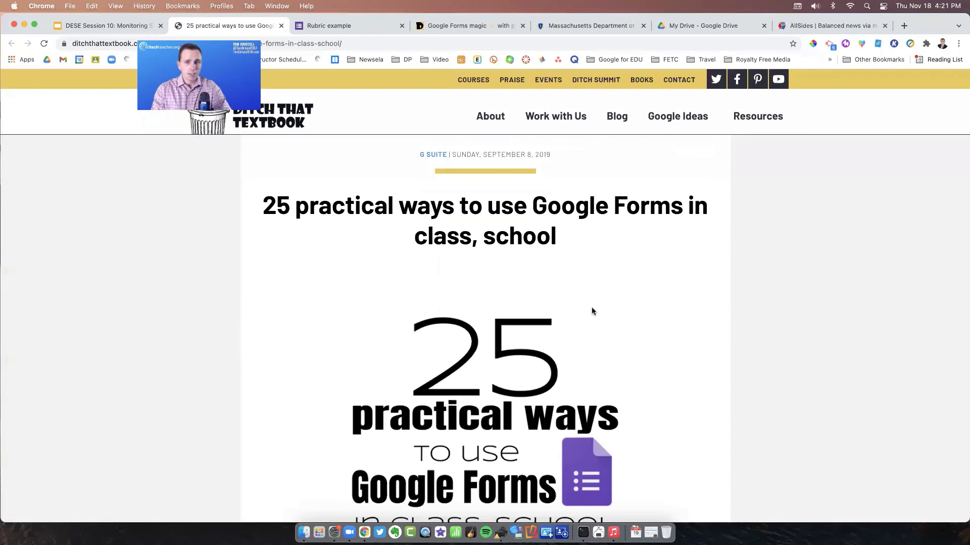
Step: Look through the article's Google Forms ideas, from Procedural stuff to Learning and creating, and close the article
scroll(707, 365, "down", 3)
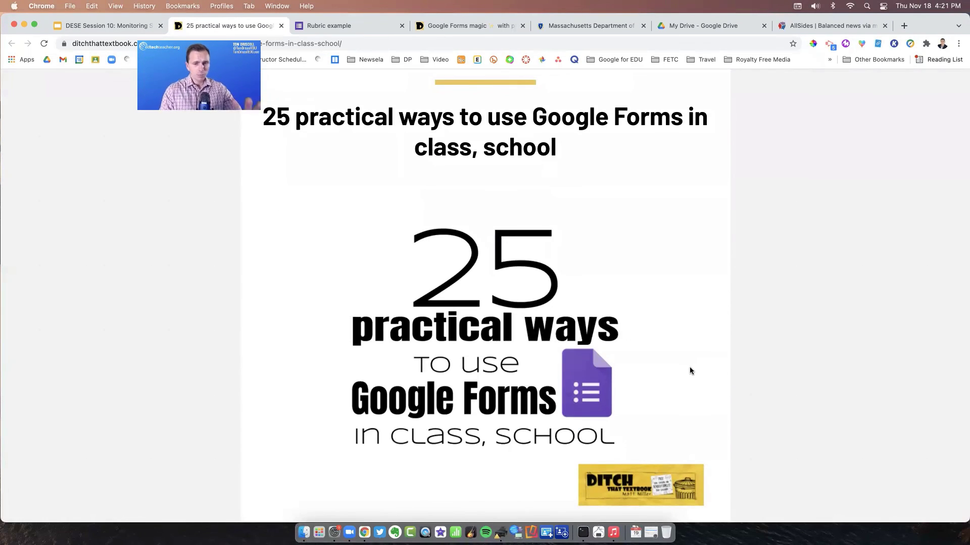
scroll(690, 370, "down", 10)
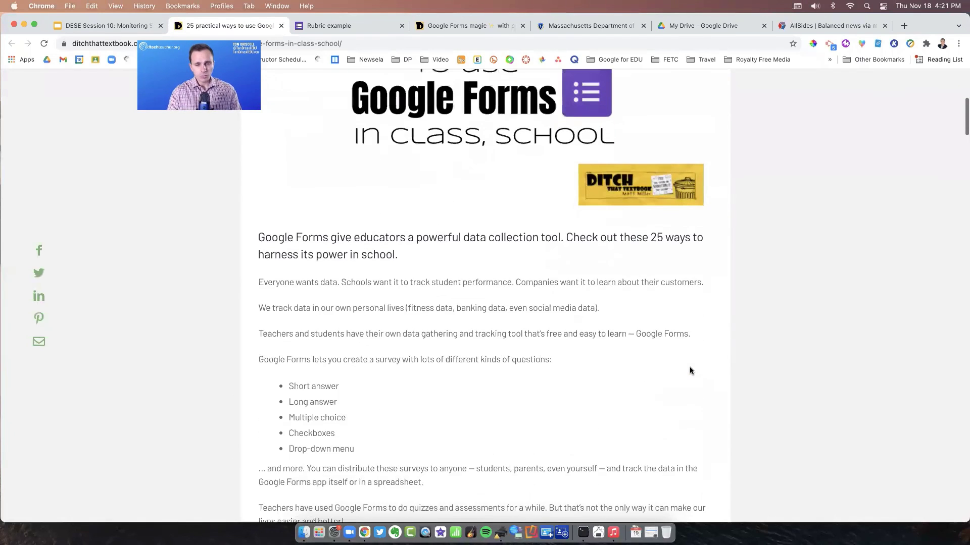
scroll(690, 371, "down", 12)
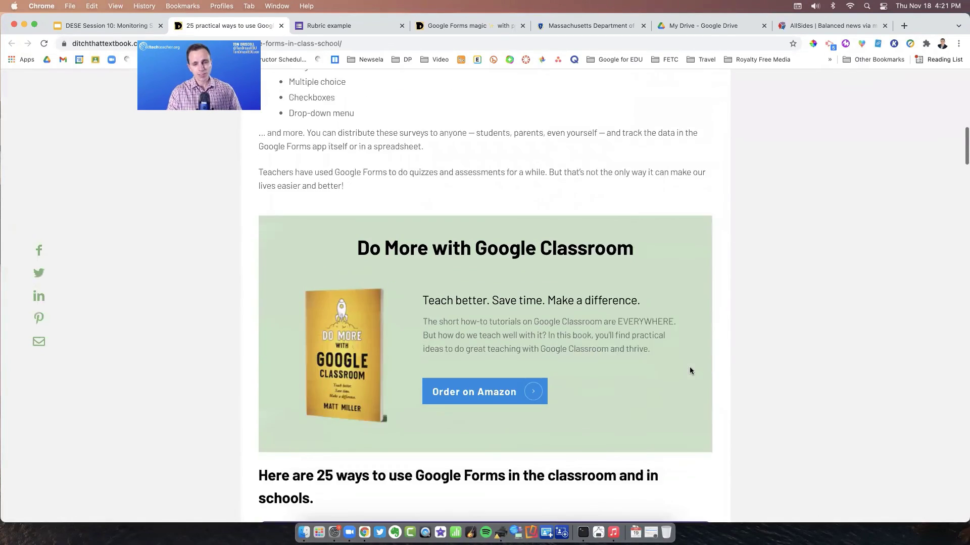
scroll(690, 370, "down", 12)
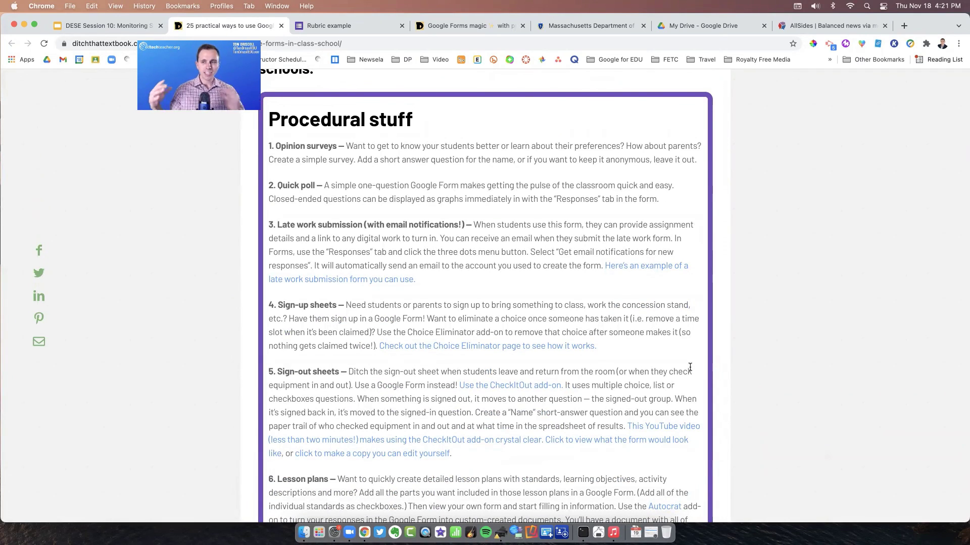
scroll(690, 367, "down", 5)
scroll(695, 383, "down", 10)
scroll(696, 386, "down", 6)
scroll(696, 391, "down", 15)
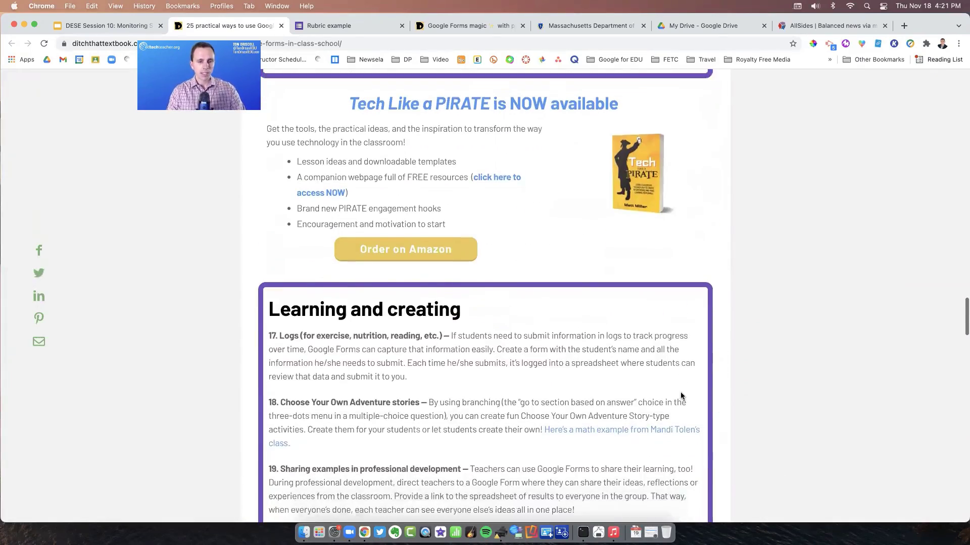
scroll(681, 396, "up", 2)
scroll(681, 396, "down", 8)
scroll(361, 123, "up", 4)
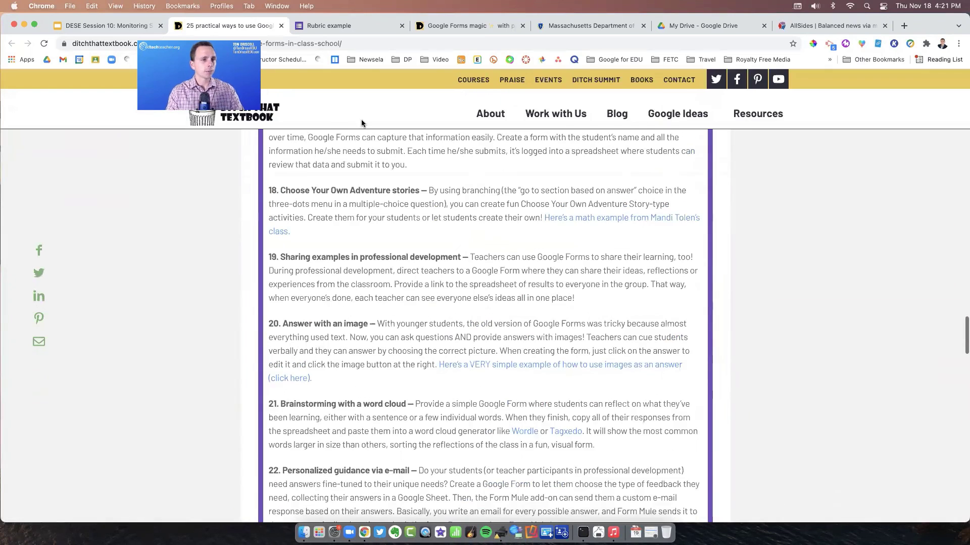
left_click(281, 26)
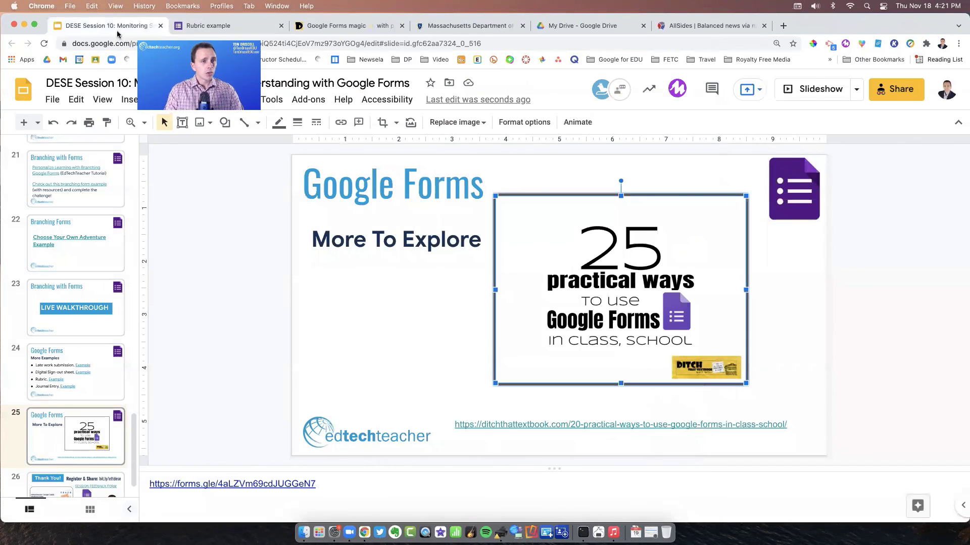
Step: Go to the closing Thank You slide and present it as a slideshow
scroll(76, 379, "down", 2)
left_click(58, 461)
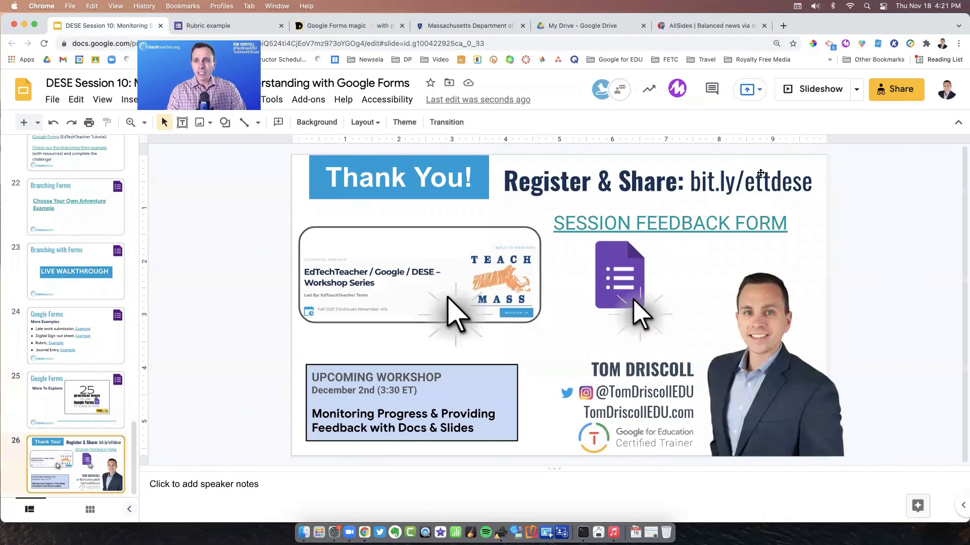
left_click(826, 94)
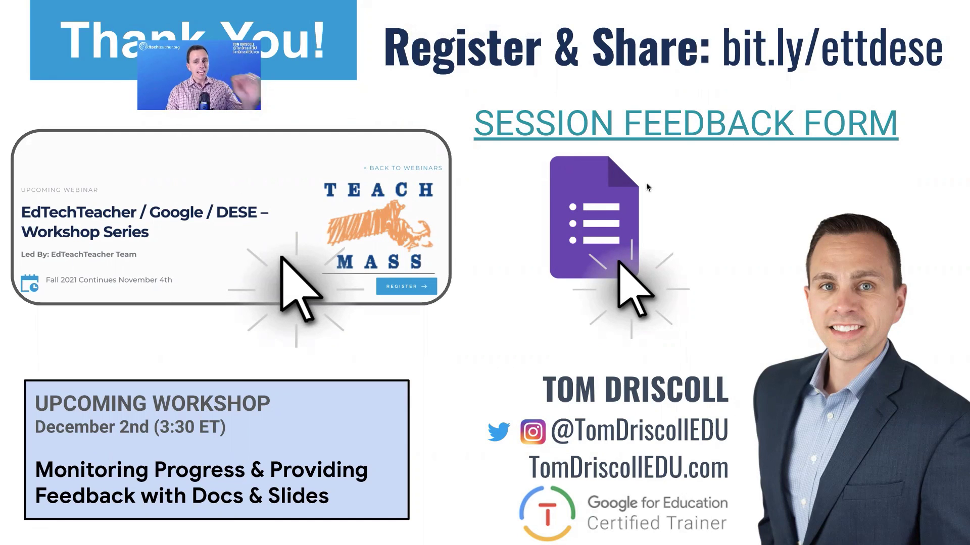
Step: Open the session feedback form from the Thank You slide, highlight its web address, and return to the slideshow
left_click(699, 129)
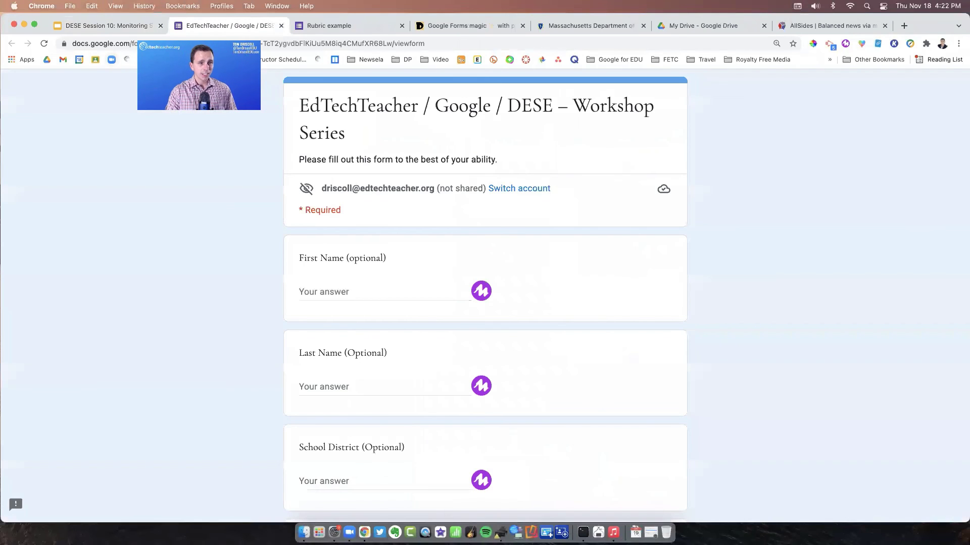
left_click(424, 44)
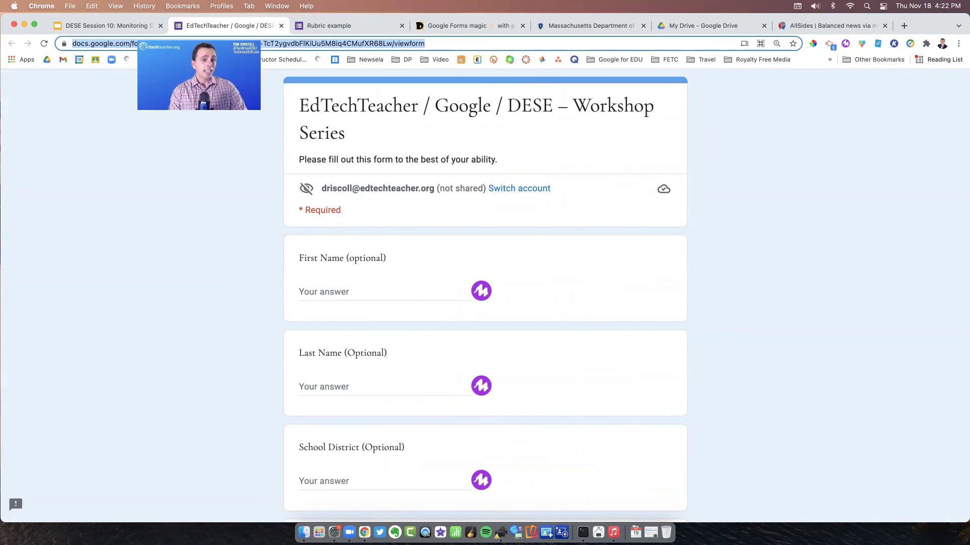
left_click(172, 203)
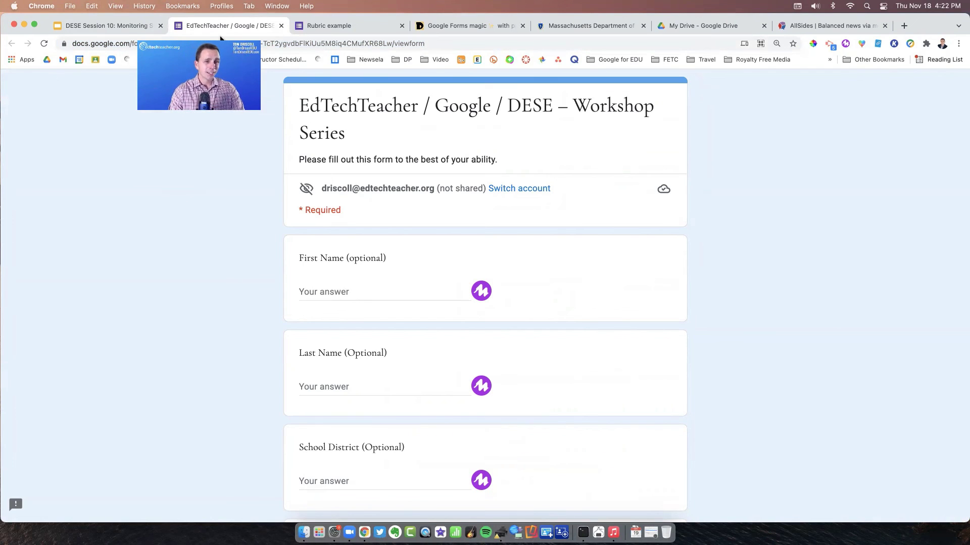
left_click(123, 26)
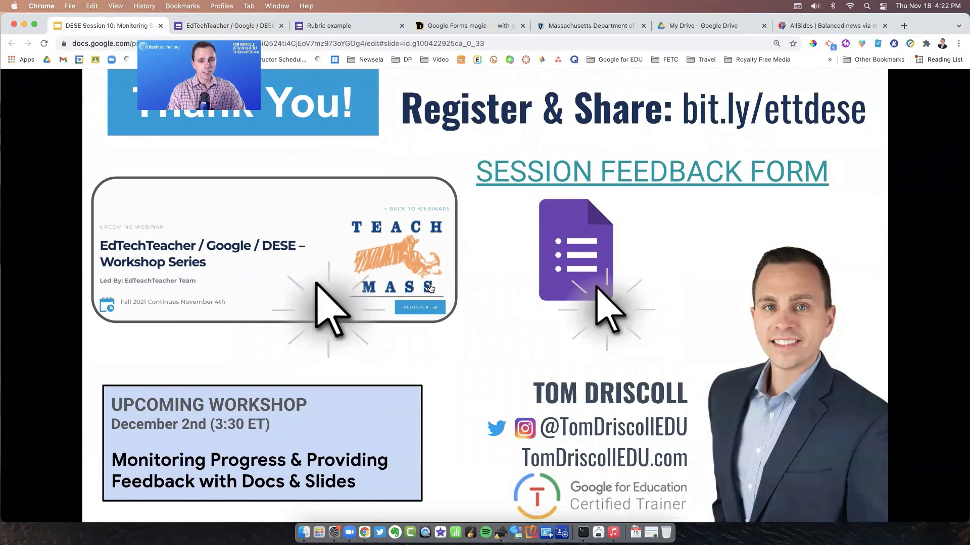